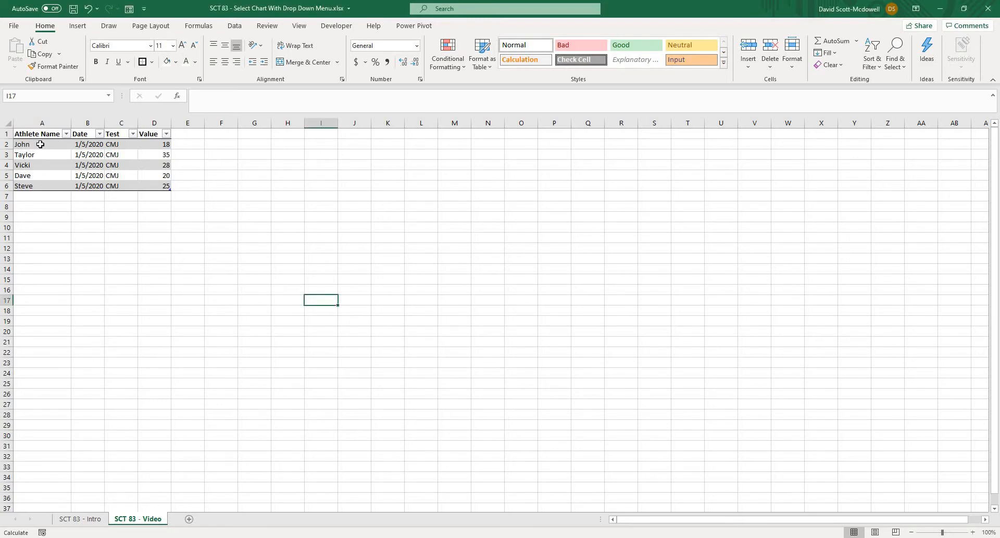
Review the athlete names, tests and values in the data table
{"action": "left_click_drag", "start_coordinate": [44, 144], "coordinate": [43, 186]}
{"action": "left_click", "coordinate": [112, 216]}
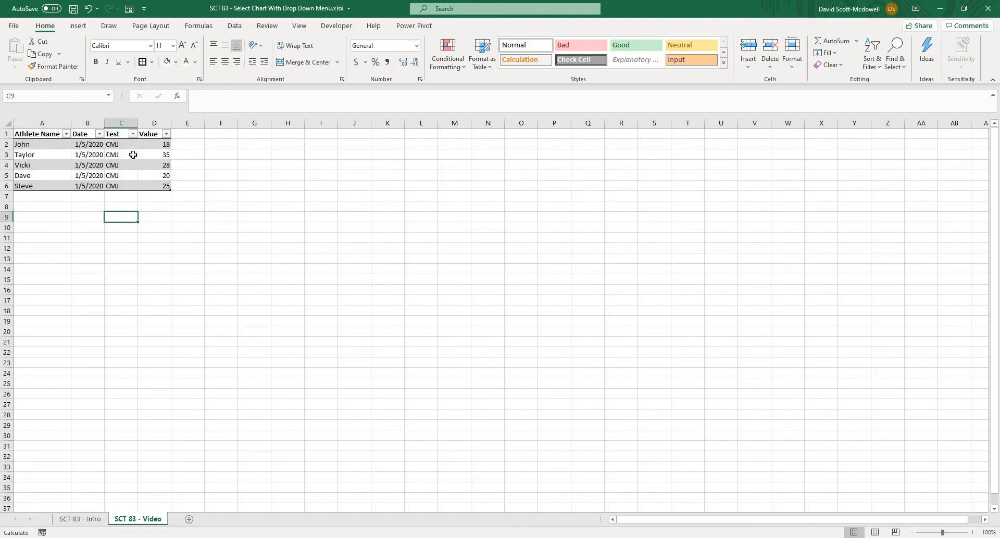
{"action": "left_click_drag", "start_coordinate": [125, 144], "coordinate": [130, 185]}
{"action": "left_click", "coordinate": [188, 234]}
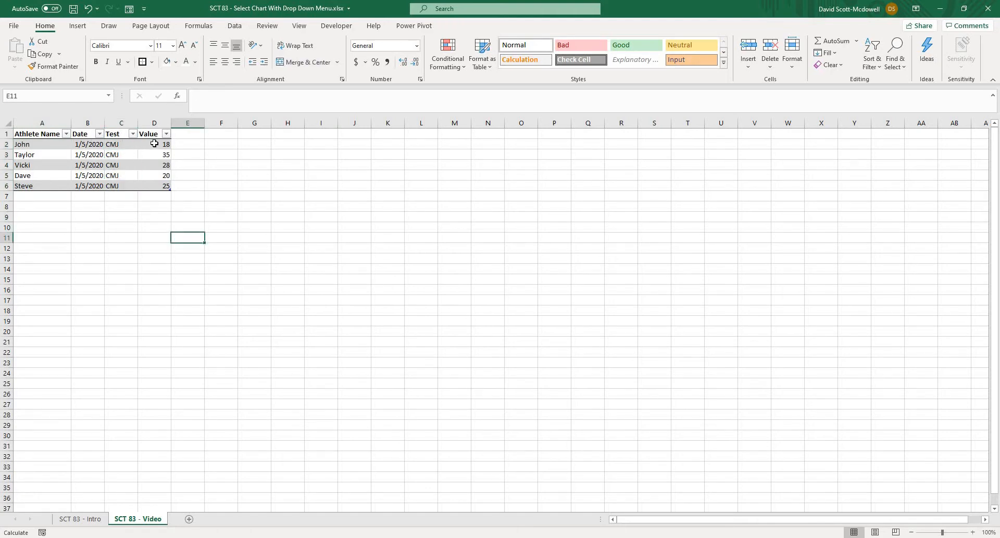
{"action": "left_click_drag", "start_coordinate": [154, 144], "coordinate": [163, 185]}
{"action": "left_click", "coordinate": [316, 224]}
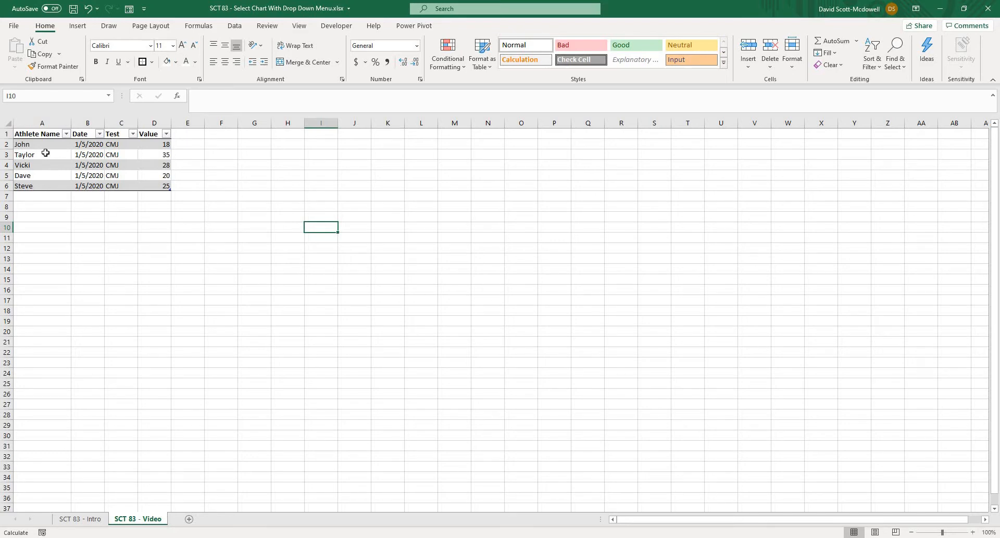
Insert the recommended Clustered Column chart from the athlete names, tests and values, leaving out the dates
{"action": "left_click_drag", "start_coordinate": [43, 144], "coordinate": [42, 186]}
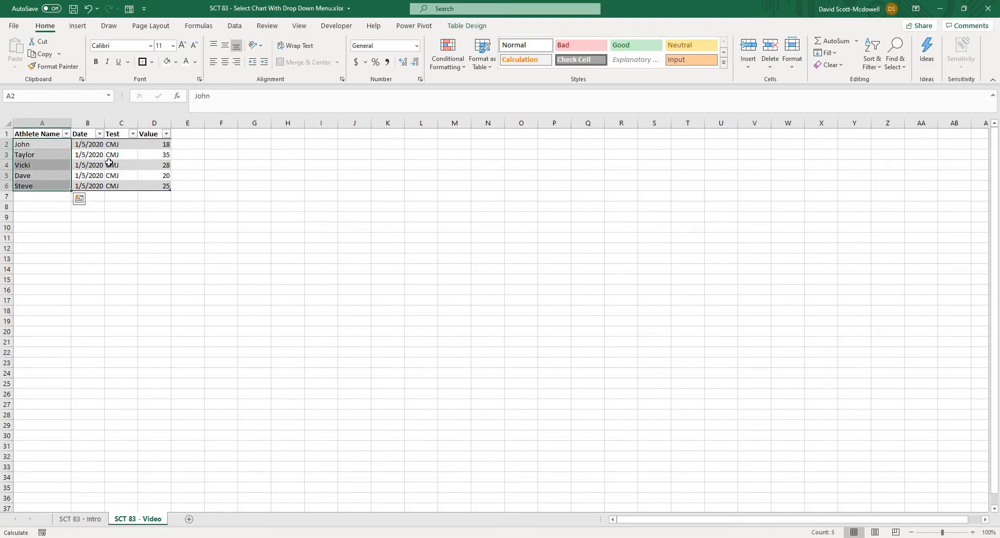
{"action": "left_click_drag", "start_coordinate": [24, 145], "coordinate": [42, 186]}
{"action": "left_click_drag", "start_coordinate": [120, 144], "coordinate": [167, 188]}
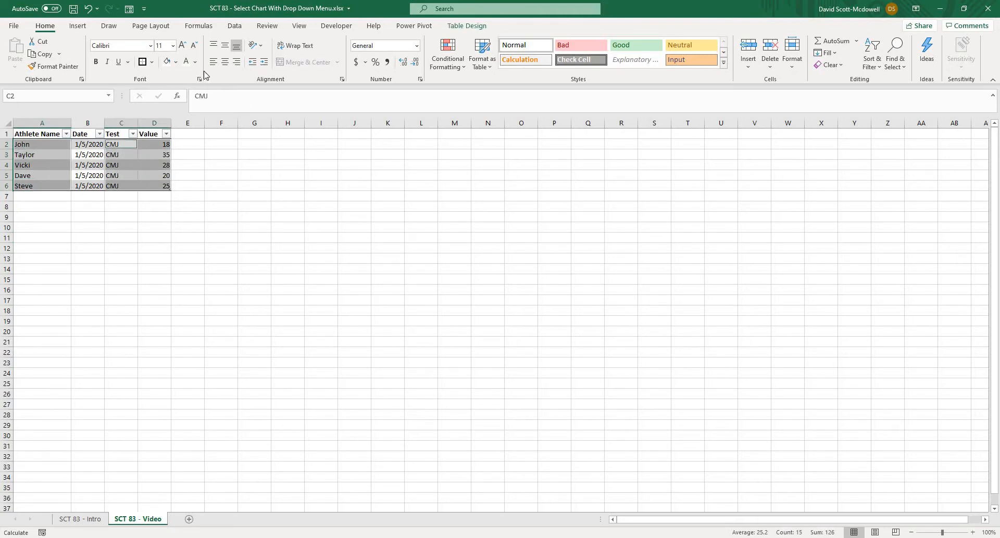
{"action": "left_click", "coordinate": [77, 25]}
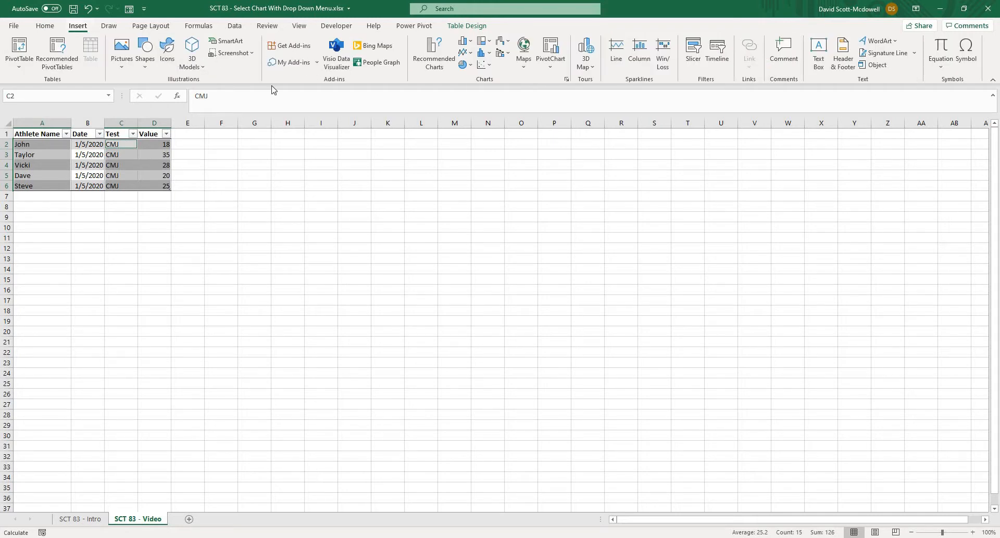
{"action": "left_click", "coordinate": [416, 58]}
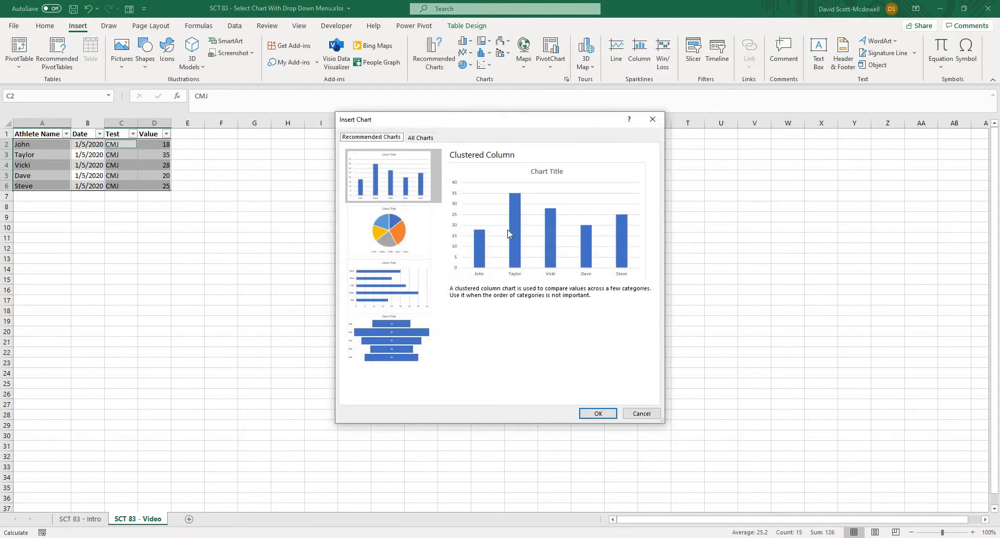
{"action": "left_click", "coordinate": [599, 414]}
Enlarge the column chart slightly and position it beside the data table, spanning about columns G to N and rows 5 to 21
{"action": "left_click_drag", "start_coordinate": [392, 271], "coordinate": [209, 201]}
{"action": "left_click_drag", "start_coordinate": [441, 320], "coordinate": [454, 342]}
{"action": "left_click", "coordinate": [587, 342]}
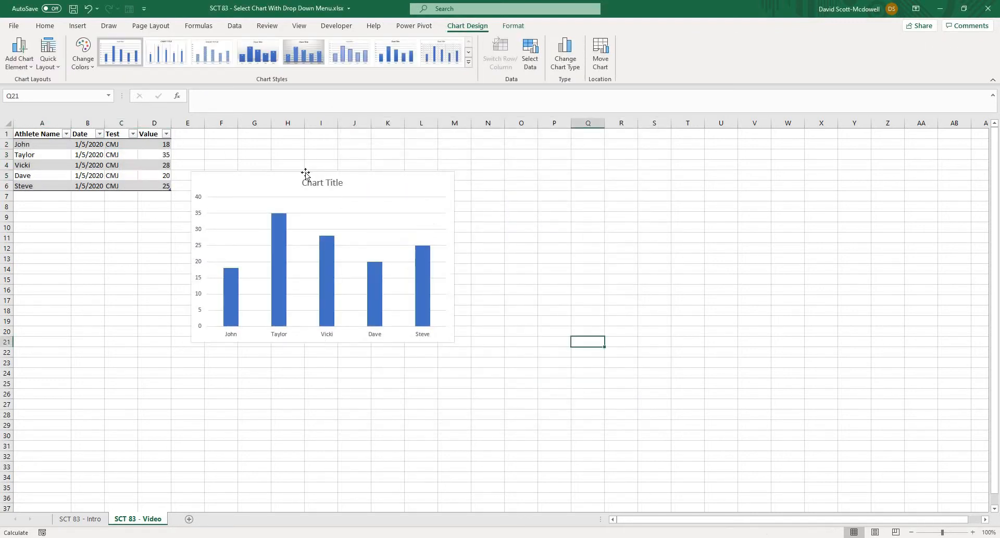
{"action": "left_click_drag", "start_coordinate": [294, 182], "coordinate": [336, 183]}
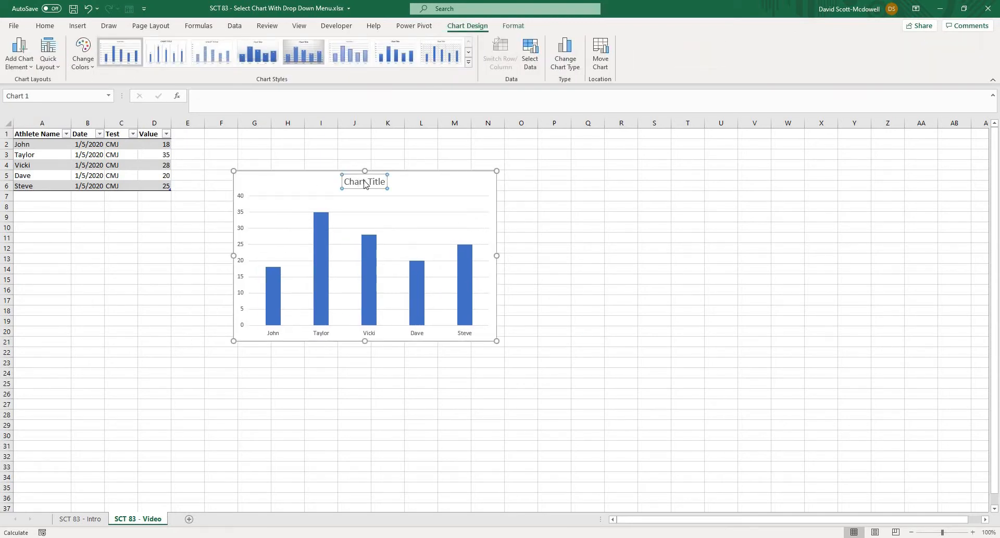
Change the column chart's title to "CMJ By Athlete"
{"action": "left_click", "coordinate": [364, 183]}
{"action": "type", "text": "CMJ"}
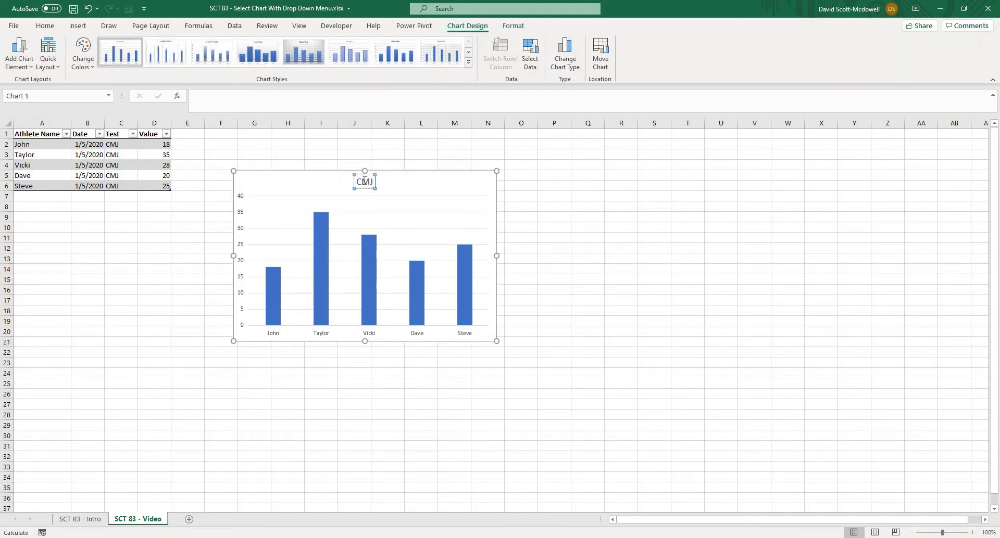
{"action": "type", "text": " By Athlete"}
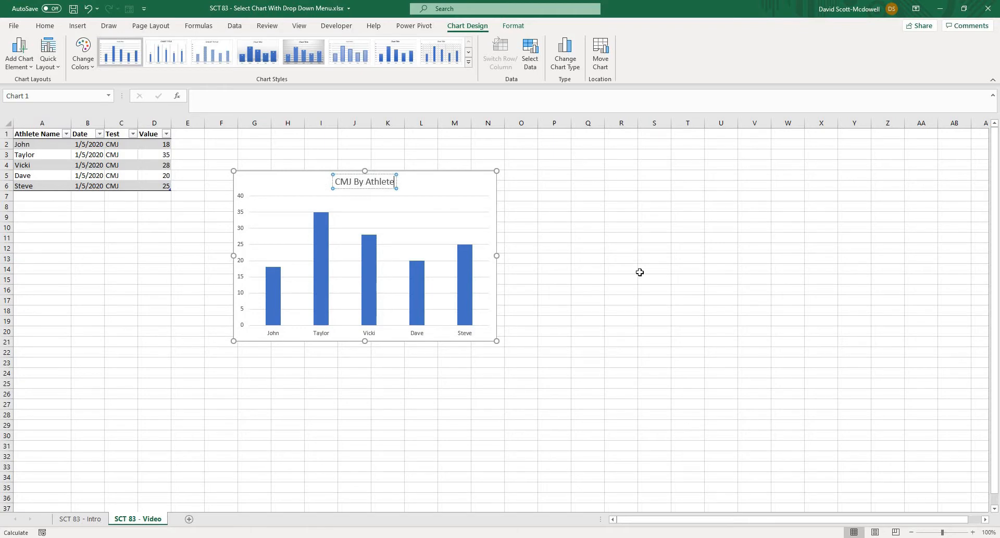
{"action": "left_click", "coordinate": [641, 271]}
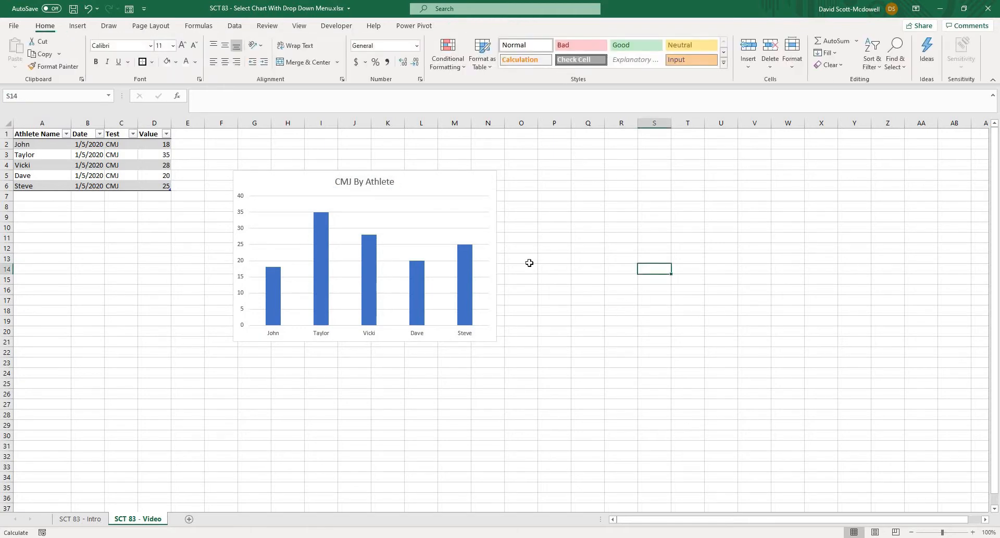
Duplicate the "CMJ By Athlete" column chart and place the copy alongside the original, level with it
{"action": "left_click", "coordinate": [414, 183]}
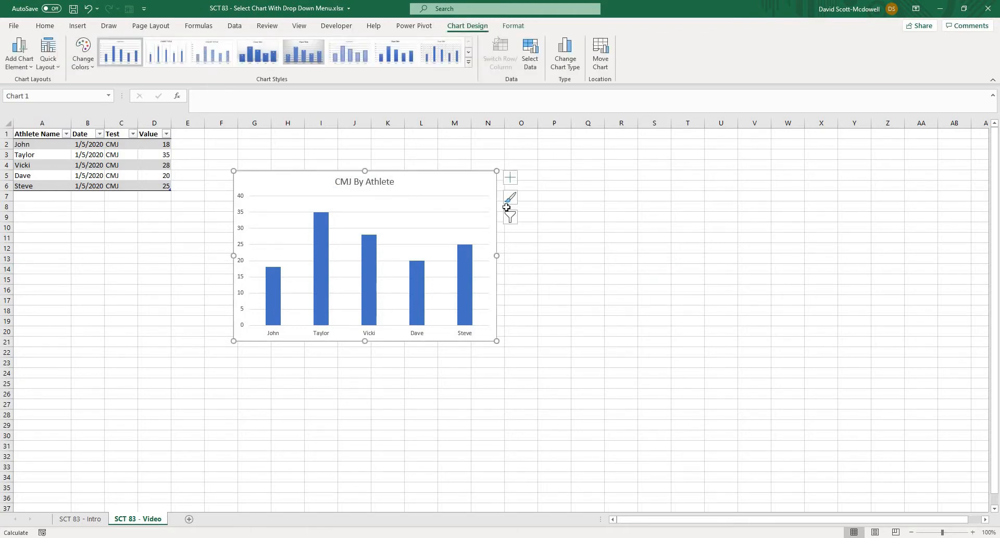
{"action": "left_click", "coordinate": [615, 228]}
{"action": "left_click", "coordinate": [412, 183]}
{"action": "left_click", "coordinate": [425, 434]}
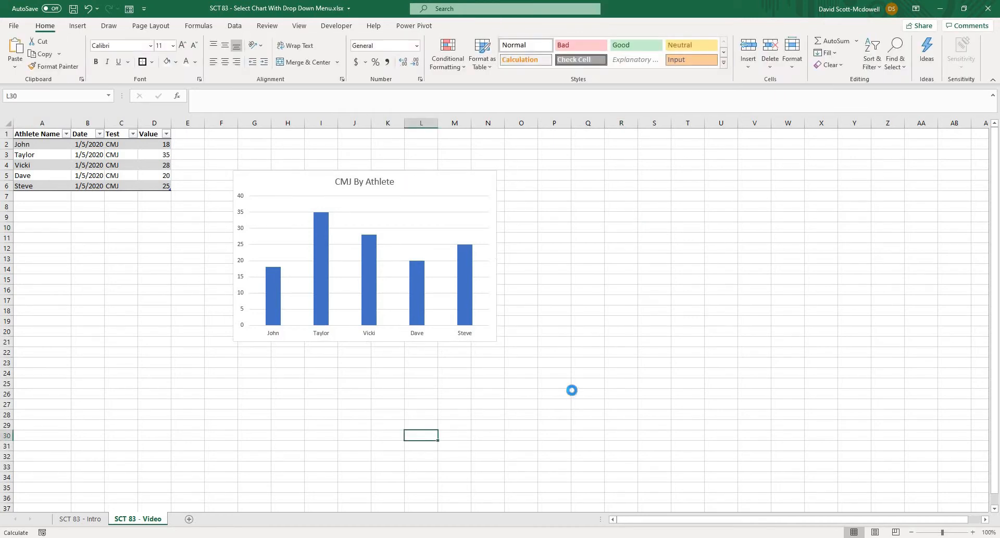
{"action": "key", "text": "ctrl+v"}
{"action": "left_click_drag", "start_coordinate": [594, 435], "coordinate": [706, 186]}
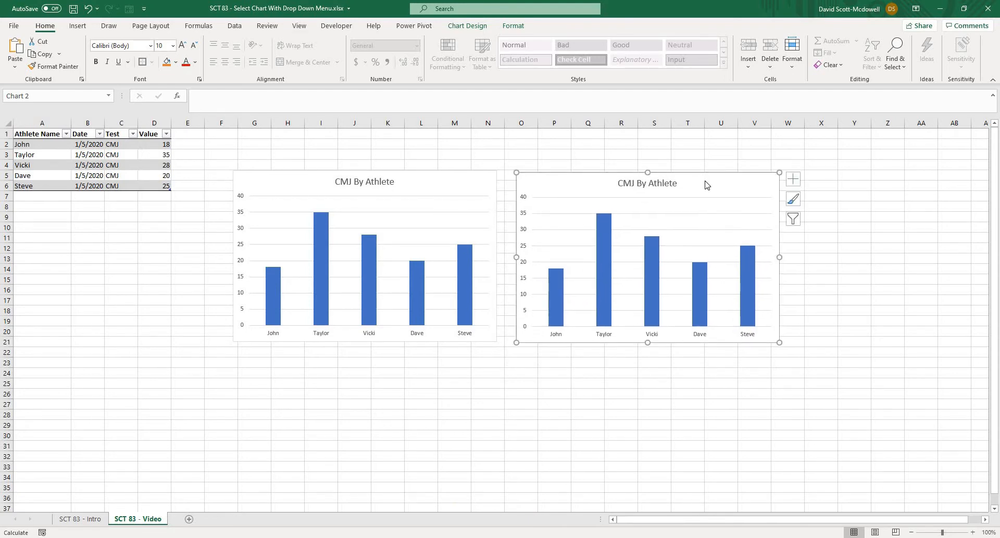
Change the duplicate chart's type to Clustered Bar
{"action": "right_click", "coordinate": [707, 186]}
{"action": "left_click", "coordinate": [758, 288]}
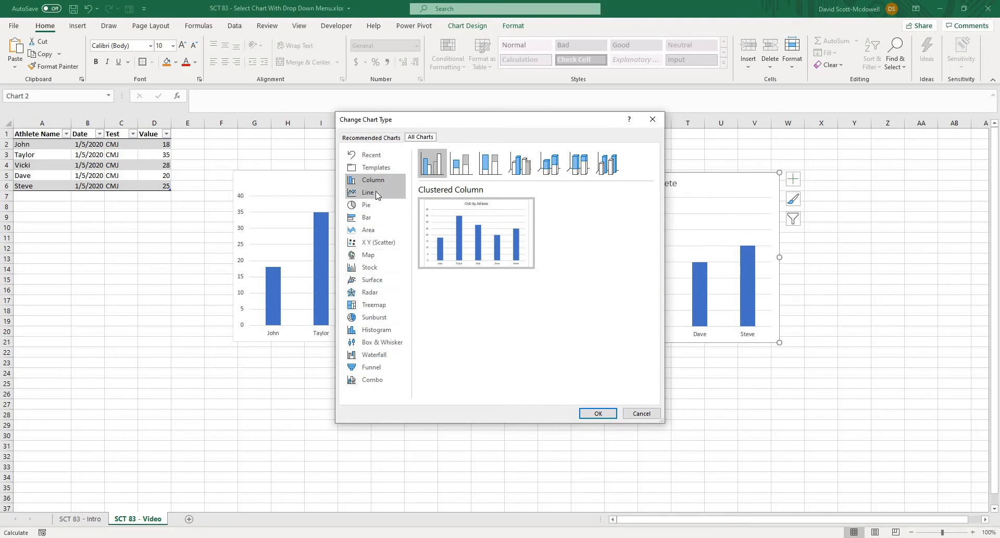
{"action": "left_click", "coordinate": [366, 218]}
{"action": "mouse_move", "coordinate": [461, 228]}
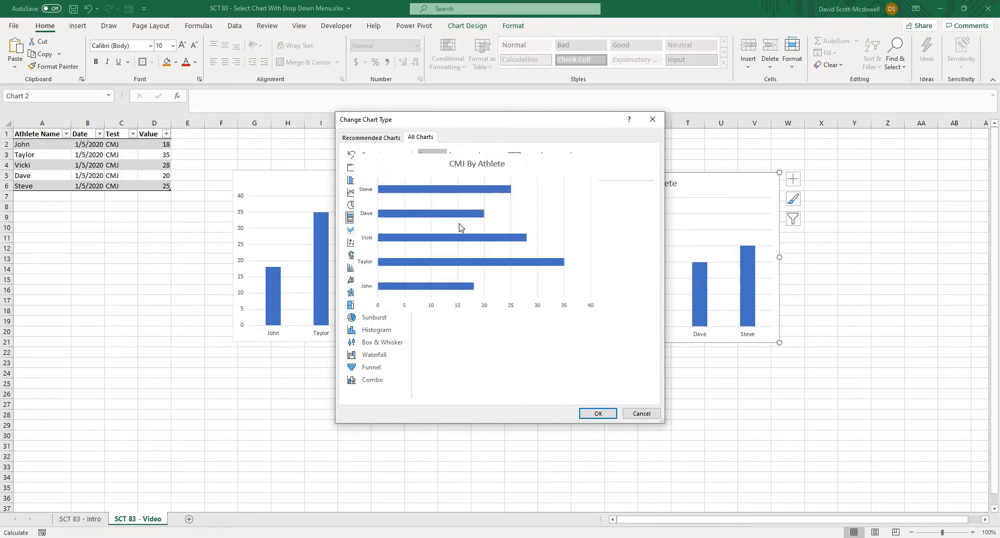
{"action": "left_click", "coordinate": [596, 413]}
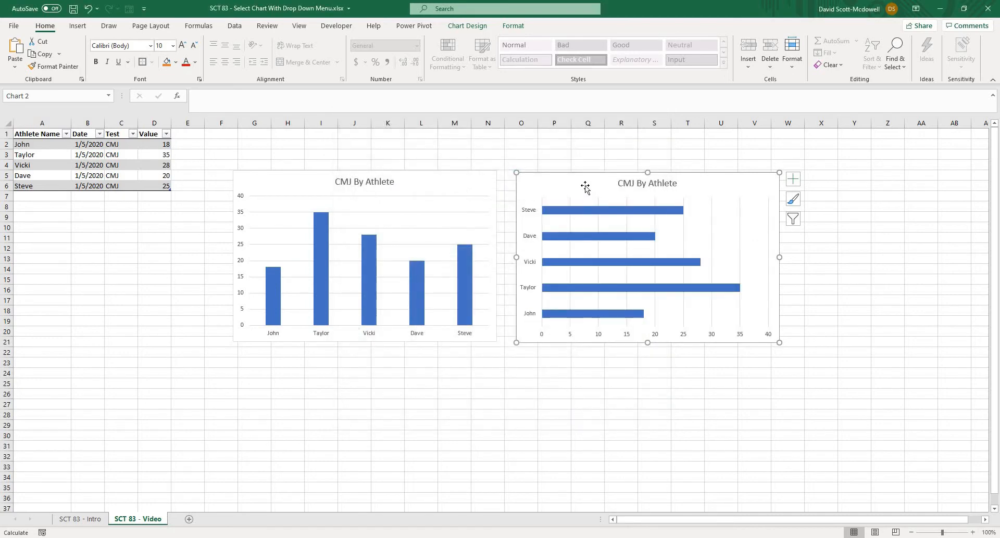
Paste another copy of the chart, place it directly below the column chart and change its type to Radar
{"action": "left_click", "coordinate": [284, 415]}
{"action": "left_click_drag", "start_coordinate": [438, 420], "coordinate": [421, 360]}
{"action": "right_click", "coordinate": [429, 363]}
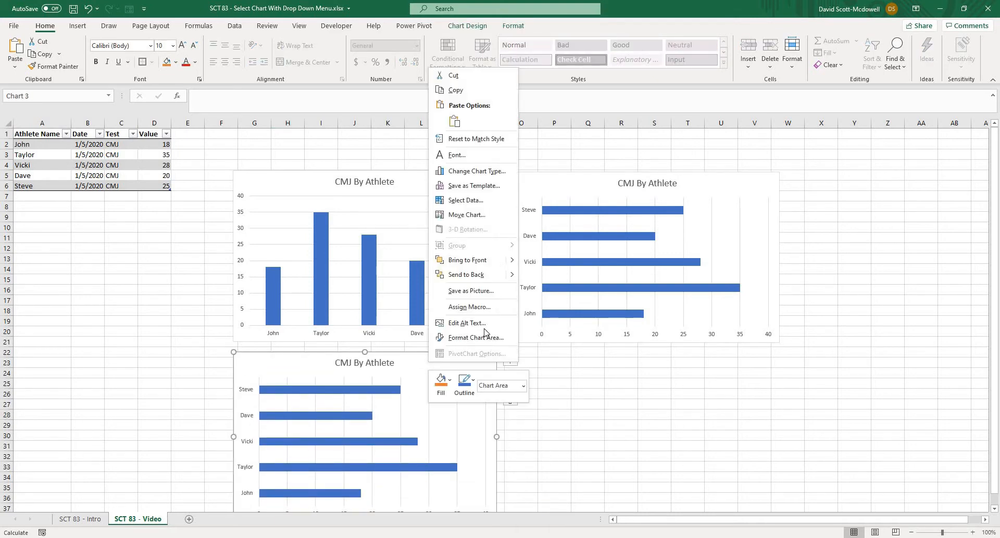
{"action": "left_click", "coordinate": [491, 175]}
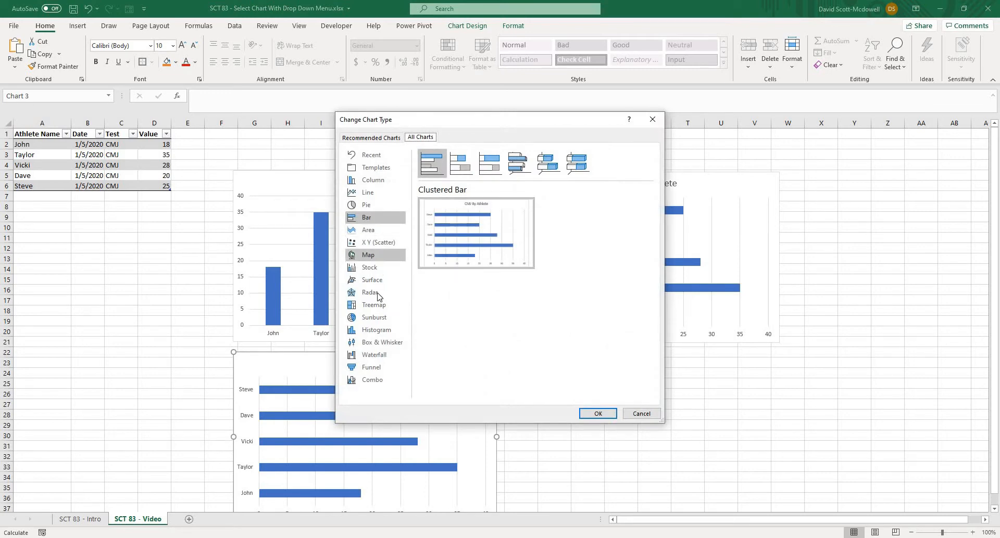
{"action": "left_click", "coordinate": [378, 298]}
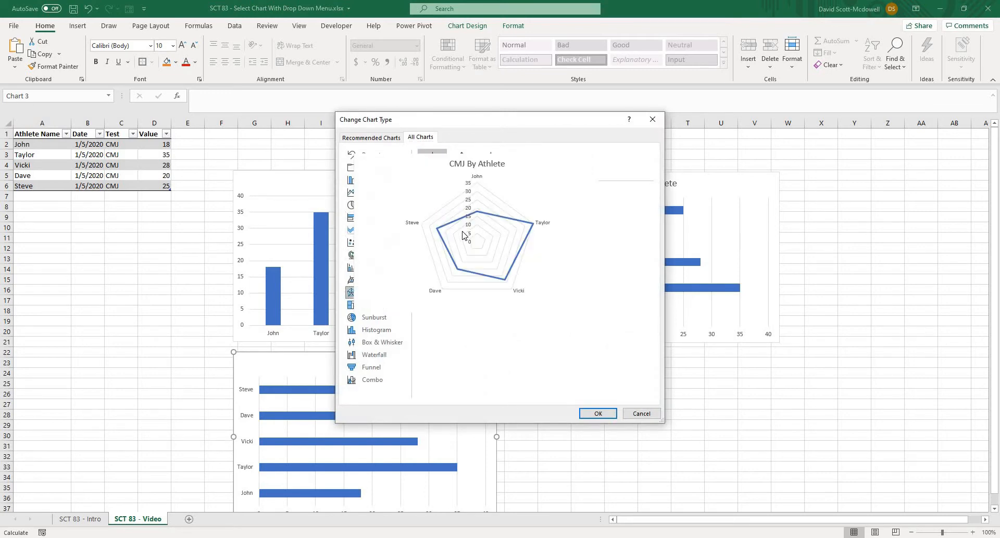
{"action": "left_click", "coordinate": [598, 413]}
{"action": "left_click", "coordinate": [620, 385]}
{"action": "scroll", "coordinate": [629, 394], "scroll_direction": "down", "scroll_amount": 1}
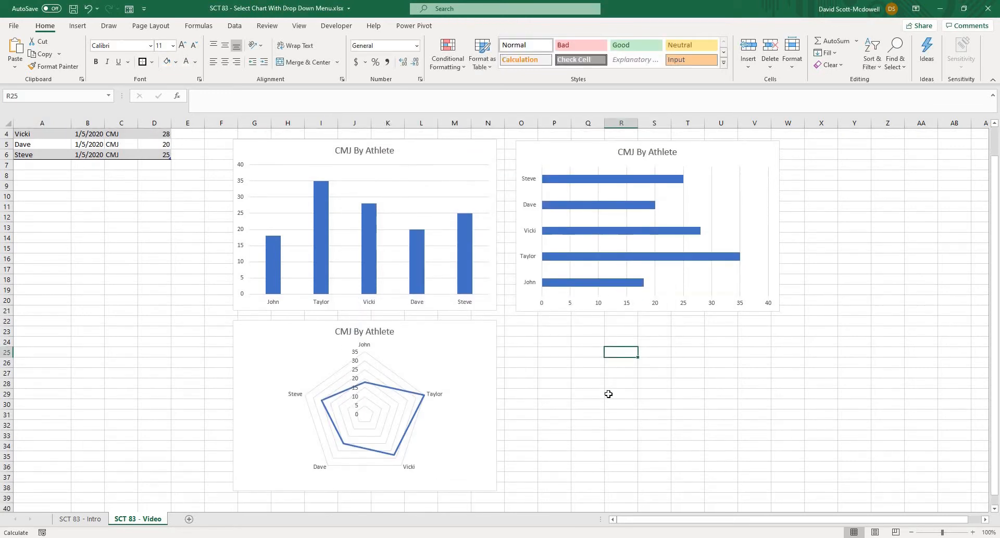
Stack the charts vertically starting at column W, with the column chart above the bar chart and the radar chart beneath both
{"action": "scroll", "coordinate": [750, 453], "scroll_direction": "up", "scroll_amount": 1}
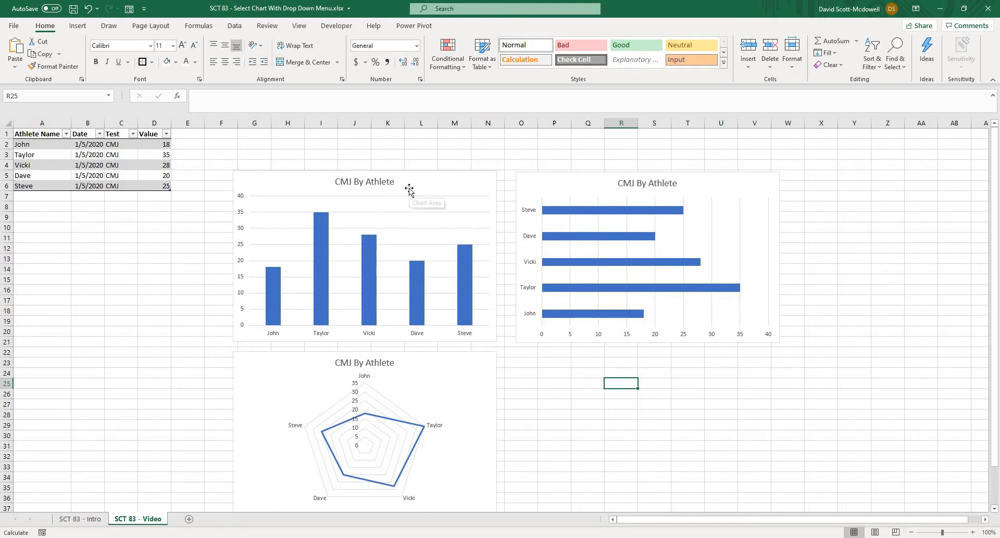
{"action": "left_click_drag", "start_coordinate": [416, 190], "coordinate": [961, 171]}
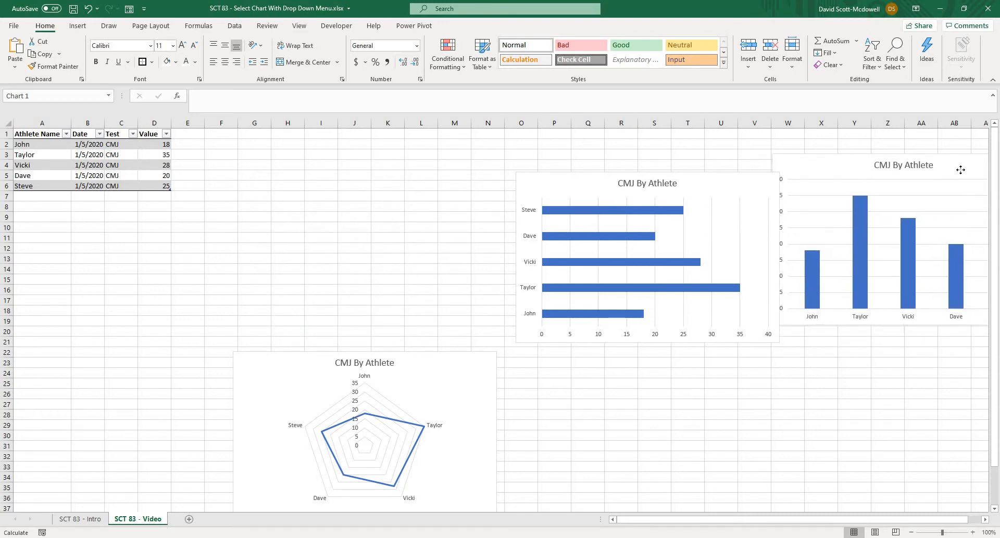
{"action": "left_click_drag", "start_coordinate": [960, 169], "coordinate": [961, 165]}
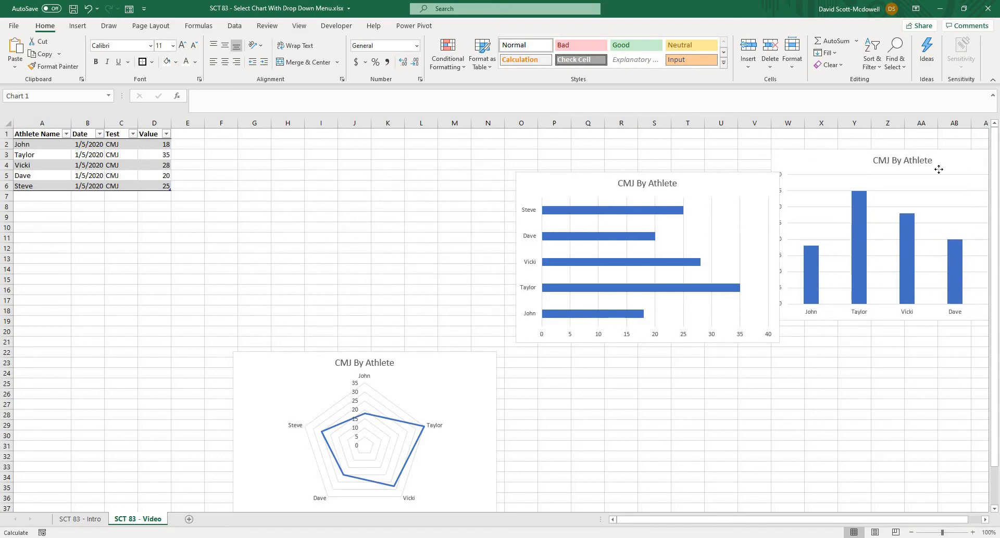
{"action": "left_click_drag", "start_coordinate": [712, 185], "coordinate": [966, 351]}
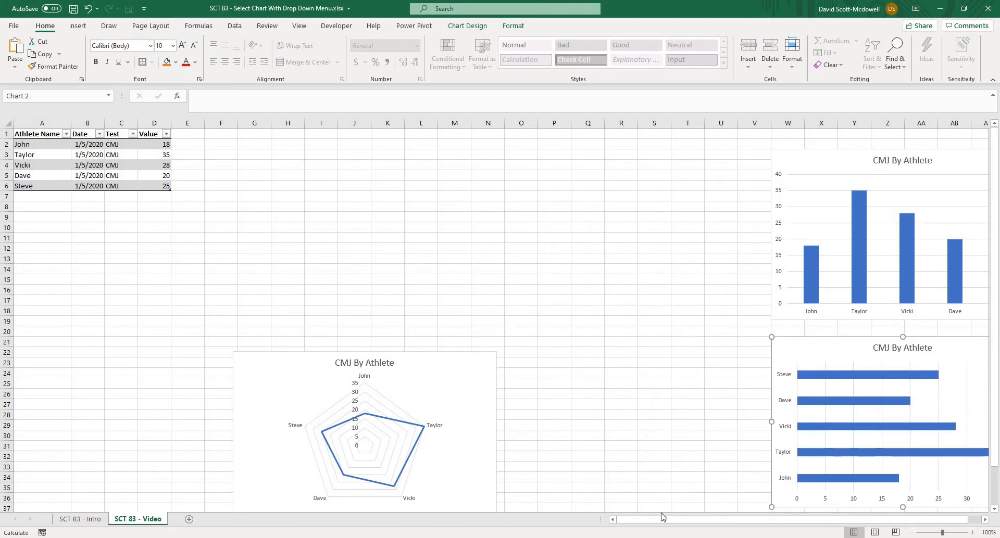
{"action": "left_click_drag", "start_coordinate": [663, 519], "coordinate": [673, 519]}
{"action": "scroll", "coordinate": [573, 355], "scroll_direction": "down", "scroll_amount": 7}
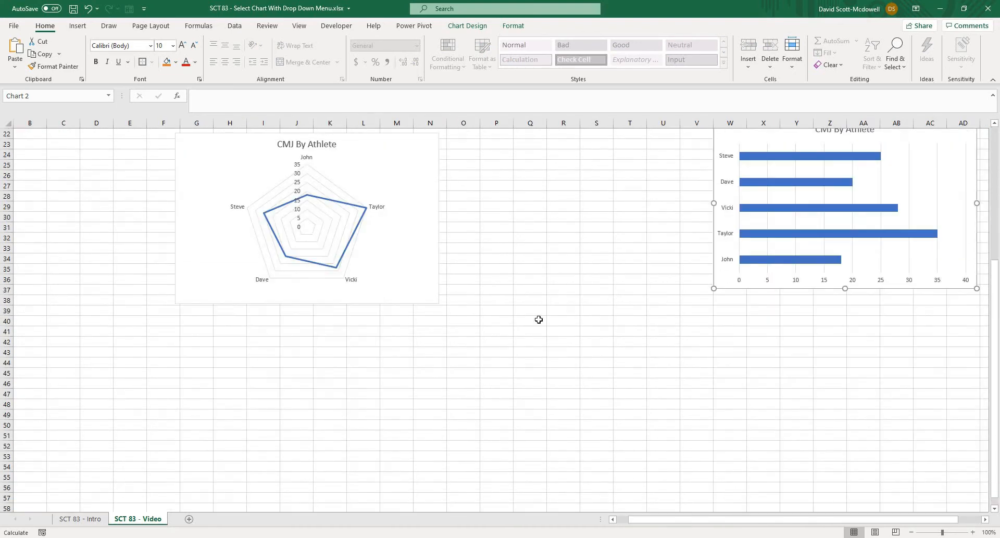
{"action": "left_click", "coordinate": [391, 139]}
{"action": "left_click_drag", "start_coordinate": [391, 139], "coordinate": [918, 315]}
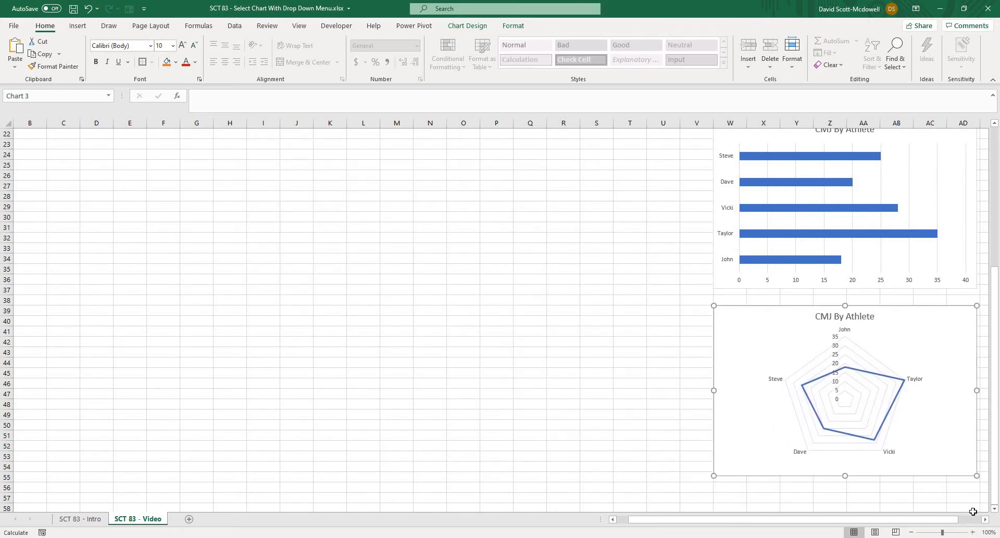
Resize the radar chart so its edges line up with the cells in columns W to AD and rows 39 to 54
{"action": "scroll", "coordinate": [986, 522], "scroll_direction": "right", "scroll_amount": 5}
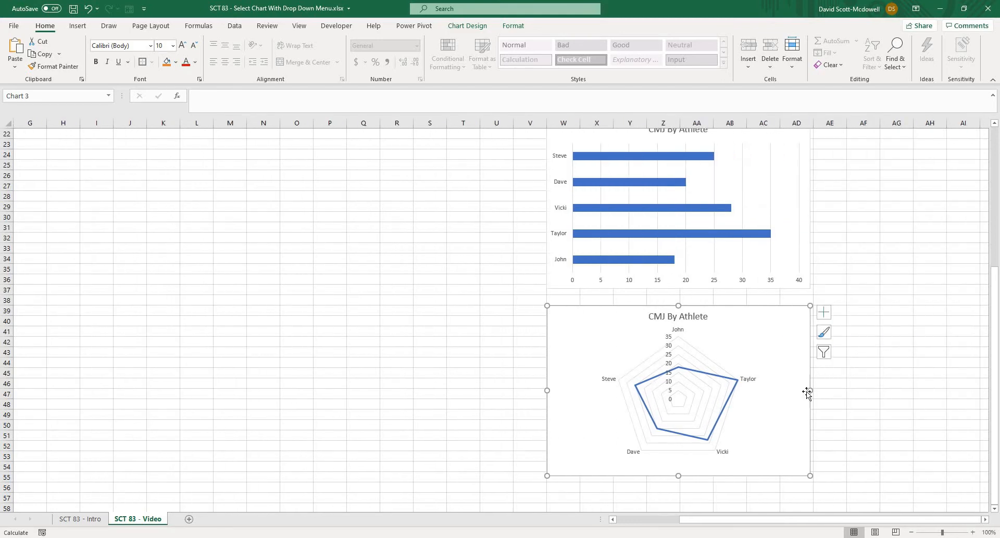
{"action": "left_click_drag", "start_coordinate": [812, 389], "coordinate": [816, 390]}
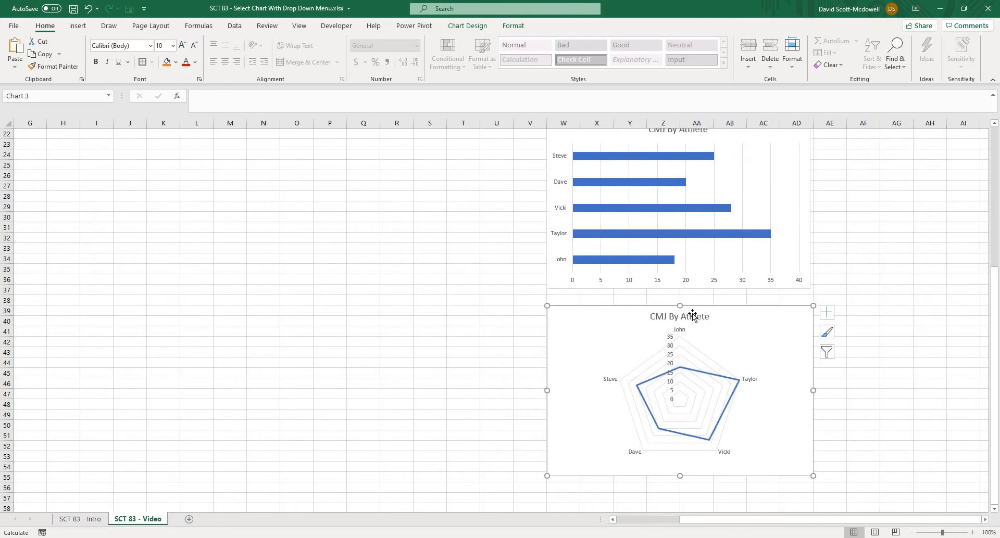
{"action": "left_click_drag", "start_coordinate": [680, 319], "coordinate": [681, 319]}
{"action": "left_click_drag", "start_coordinate": [679, 470], "coordinate": [681, 467]}
{"action": "left_click", "coordinate": [896, 405]}
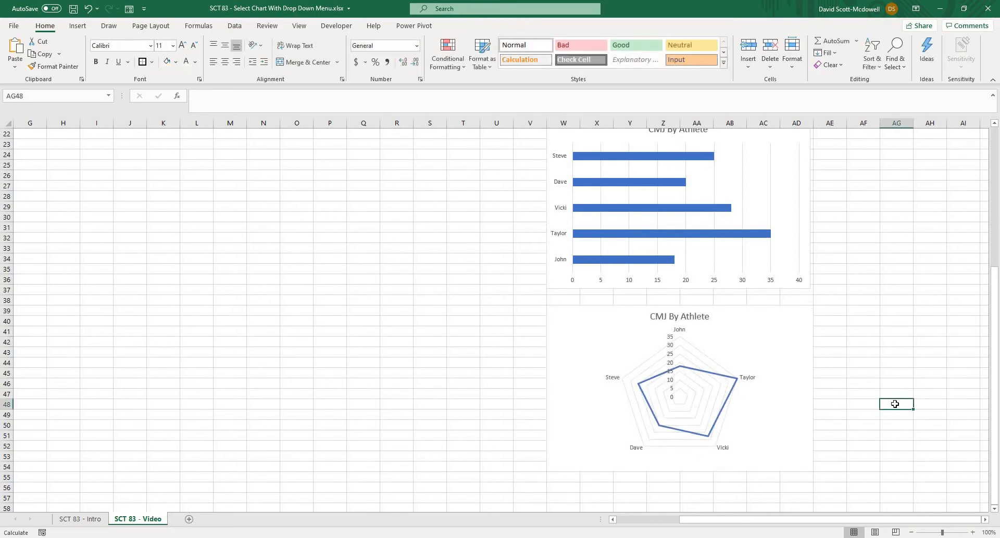
Resize the bar chart so its edges line up with the cells in columns W to AD and rows 21 to 36
{"action": "scroll", "coordinate": [862, 401], "scroll_direction": "up", "scroll_amount": 3}
{"action": "scroll", "coordinate": [863, 401], "scroll_direction": "up", "scroll_amount": 4}
{"action": "left_click", "coordinate": [677, 337]}
{"action": "left_click_drag", "start_coordinate": [677, 337], "coordinate": [678, 339]}
{"action": "scroll", "coordinate": [711, 444], "scroll_direction": "down", "scroll_amount": 2}
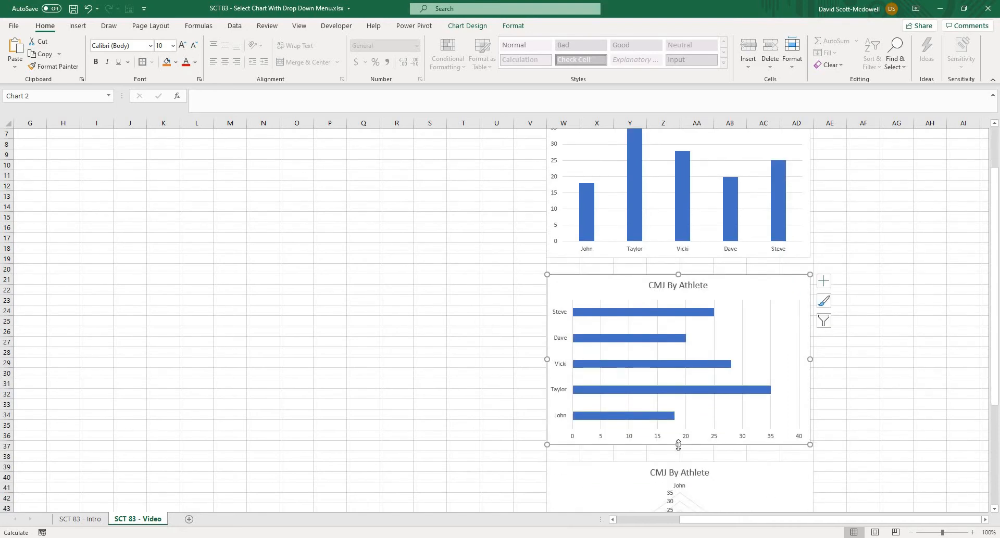
{"action": "left_click_drag", "start_coordinate": [678, 446], "coordinate": [675, 440]}
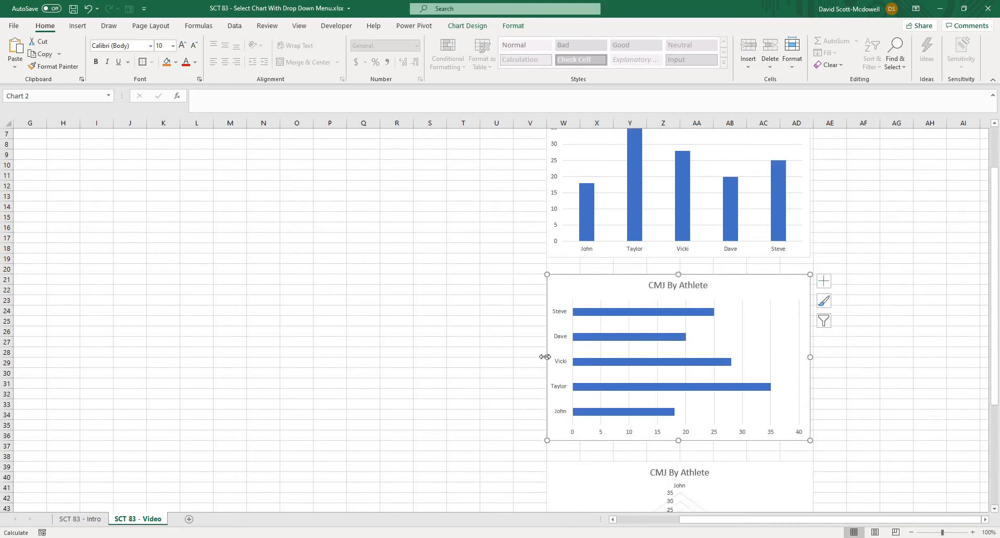
{"action": "left_click_drag", "start_coordinate": [546, 357], "coordinate": [548, 356]}
{"action": "left_click_drag", "start_coordinate": [810, 357], "coordinate": [813, 358]}
{"action": "scroll", "coordinate": [892, 354], "scroll_direction": "up", "scroll_amount": 2}
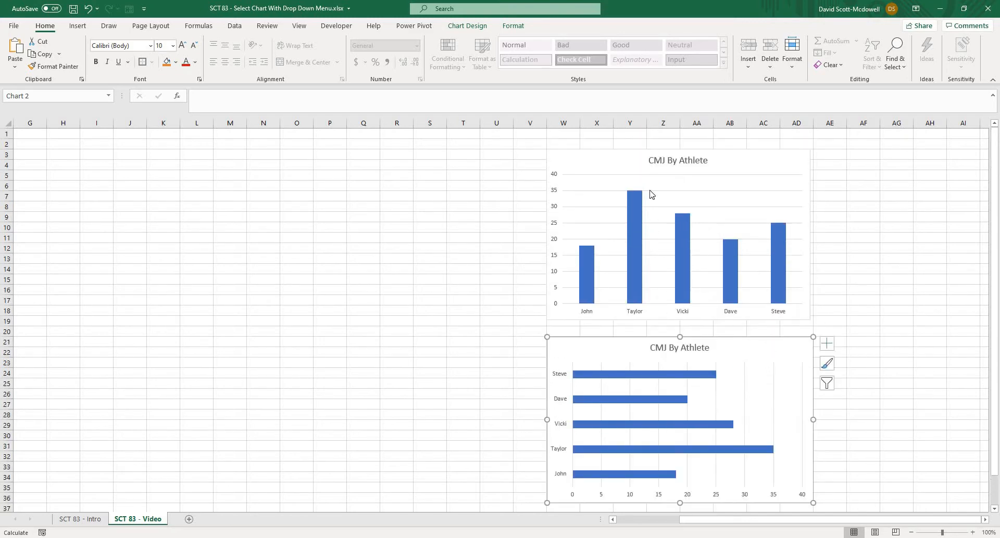
Resize the column chart so its edges line up with the cells in columns W to AD and rows 3 to 18
{"action": "left_click", "coordinate": [661, 159]}
{"action": "left_click_drag", "start_coordinate": [678, 315], "coordinate": [678, 311]}
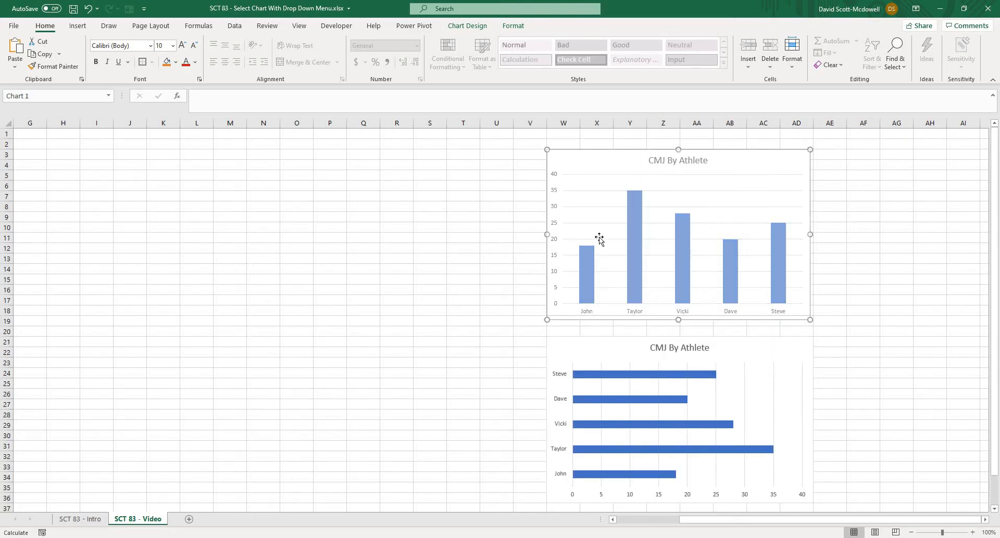
{"action": "left_click", "coordinate": [553, 232]}
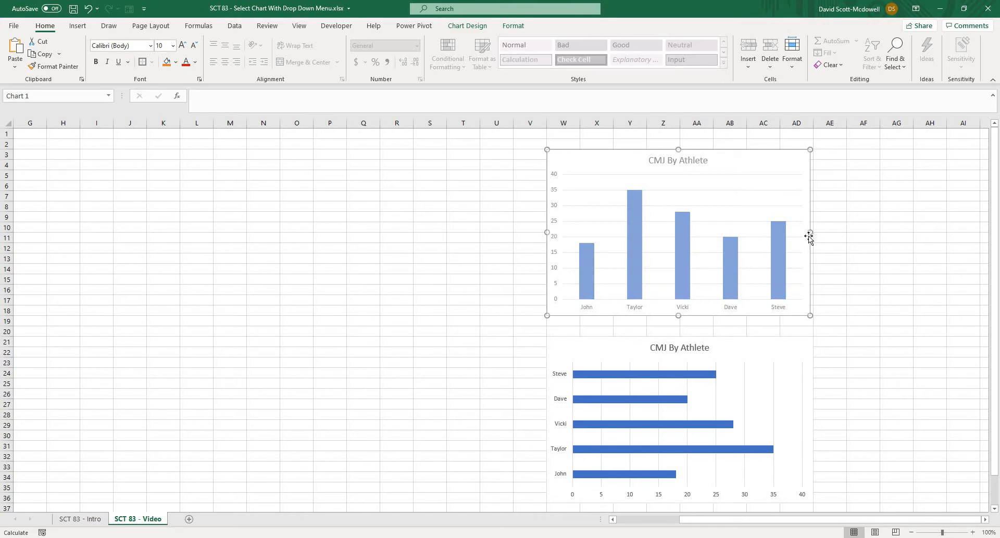
{"action": "left_click_drag", "start_coordinate": [811, 233], "coordinate": [893, 245]}
{"action": "left_click", "coordinate": [894, 247]}
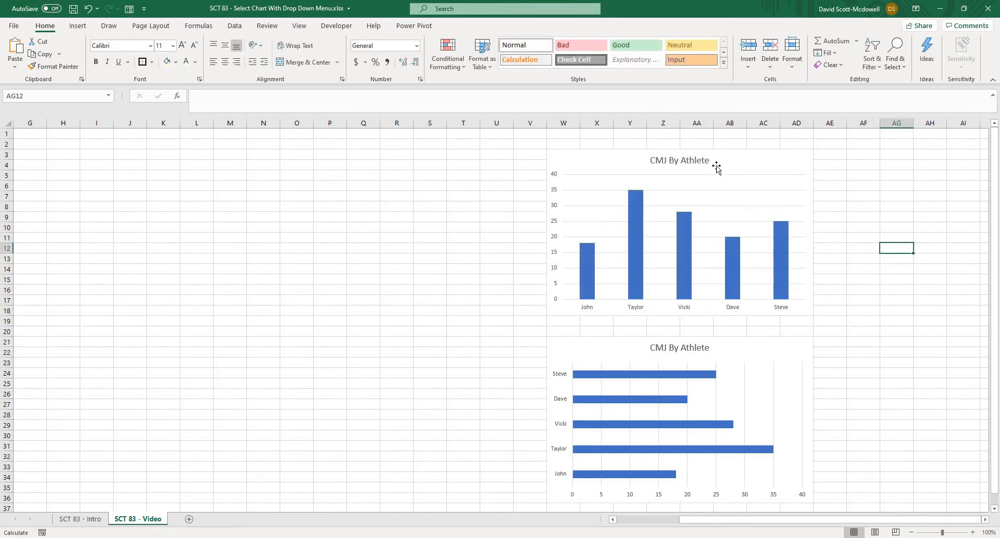
{"action": "left_click", "coordinate": [719, 166]}
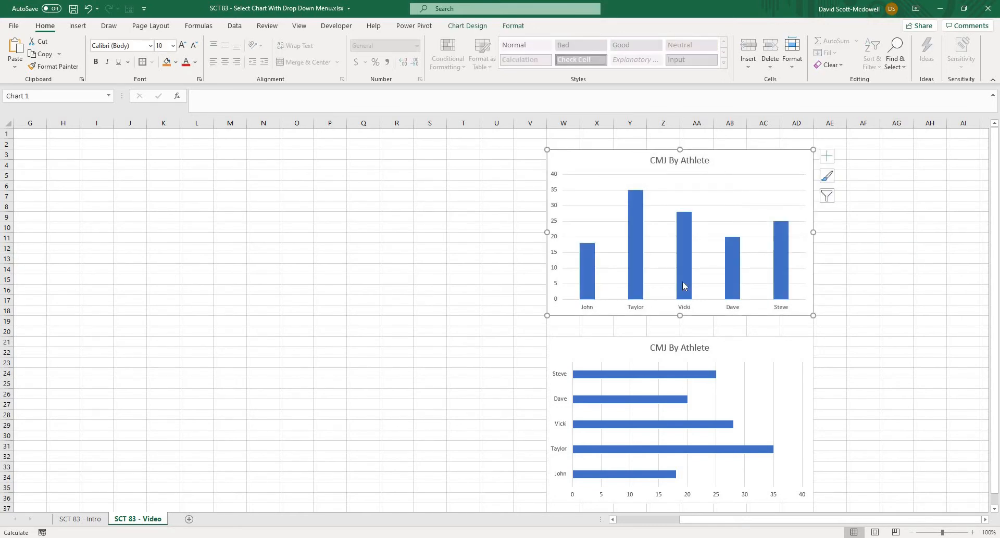
{"action": "left_click", "coordinate": [901, 309]}
Set the column chart's border to No line
{"action": "left_click", "coordinate": [719, 162]}
{"action": "right_click", "coordinate": [719, 162]}
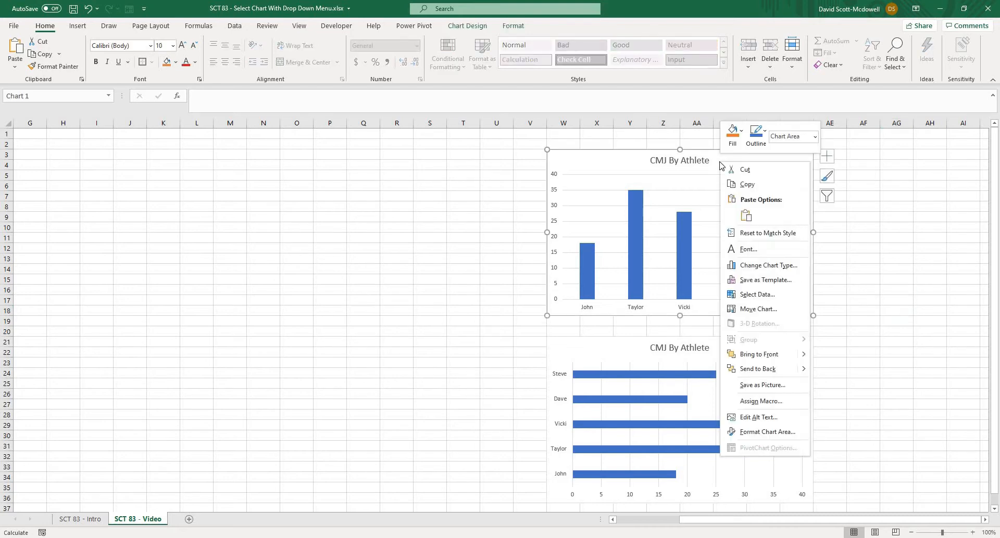
{"action": "left_click", "coordinate": [758, 433]}
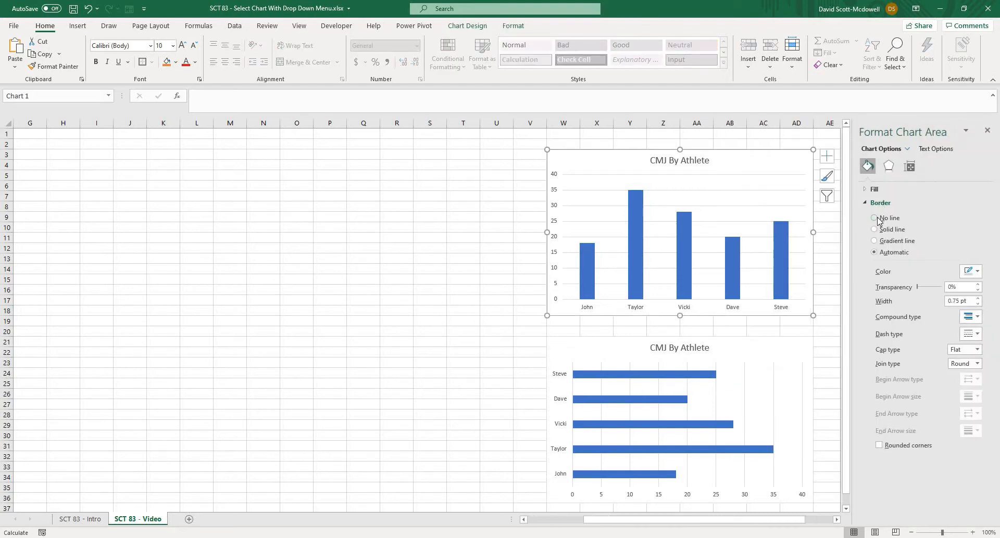
{"action": "left_click", "coordinate": [874, 218]}
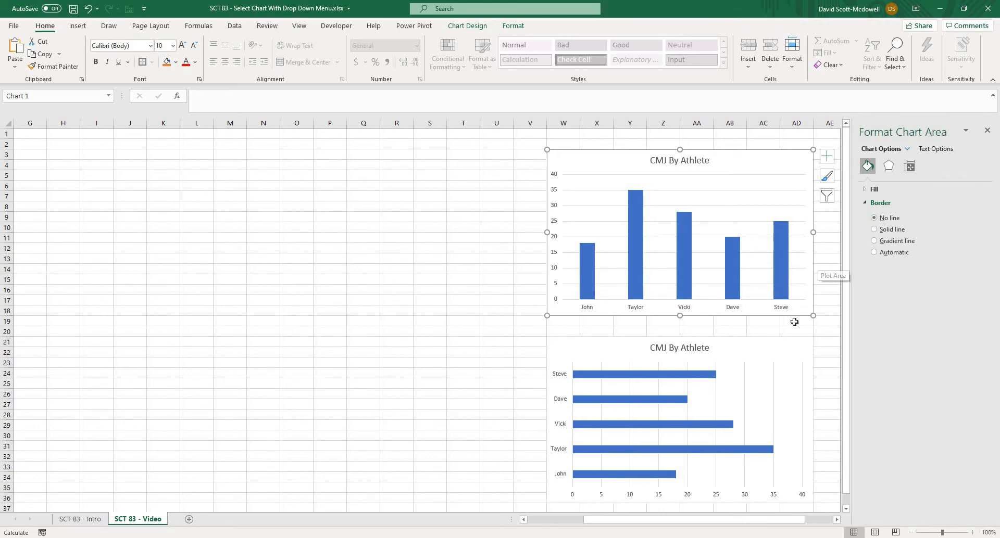
Set the border of the bar chart and the radar chart to No line, and close the formatting options
{"action": "scroll", "coordinate": [802, 318], "scroll_direction": "down", "scroll_amount": 4}
{"action": "left_click", "coordinate": [790, 225]}
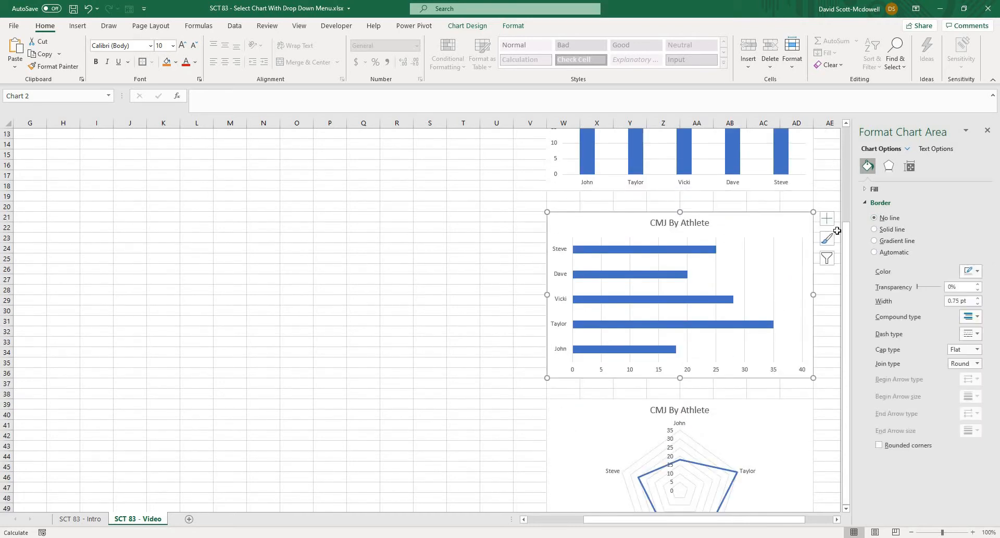
{"action": "left_click", "coordinate": [875, 218]}
{"action": "scroll", "coordinate": [776, 292], "scroll_direction": "down", "scroll_amount": 4}
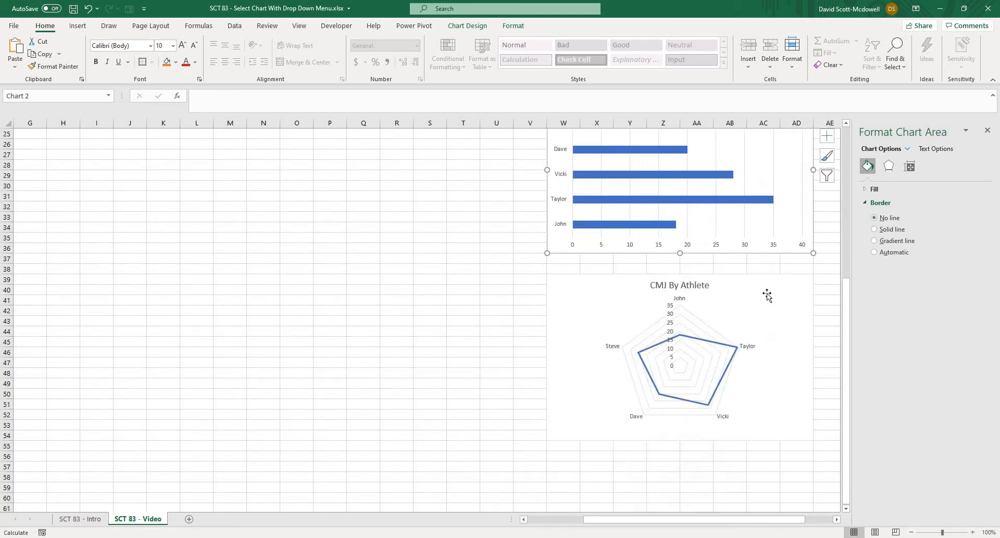
{"action": "left_click", "coordinate": [766, 292]}
{"action": "left_click", "coordinate": [875, 219]}
{"action": "left_click", "coordinate": [875, 219]}
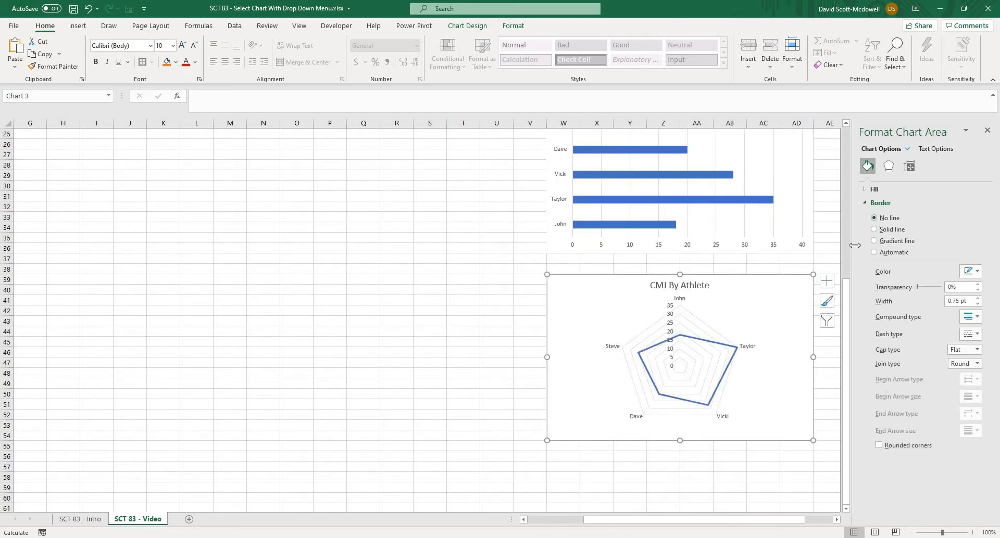
{"action": "left_click", "coordinate": [986, 131]}
Merge and center cells G2 to I2, beside the athlete data table
{"action": "left_click", "coordinate": [427, 259]}
{"action": "scroll", "coordinate": [430, 268], "scroll_direction": "up", "scroll_amount": 8}
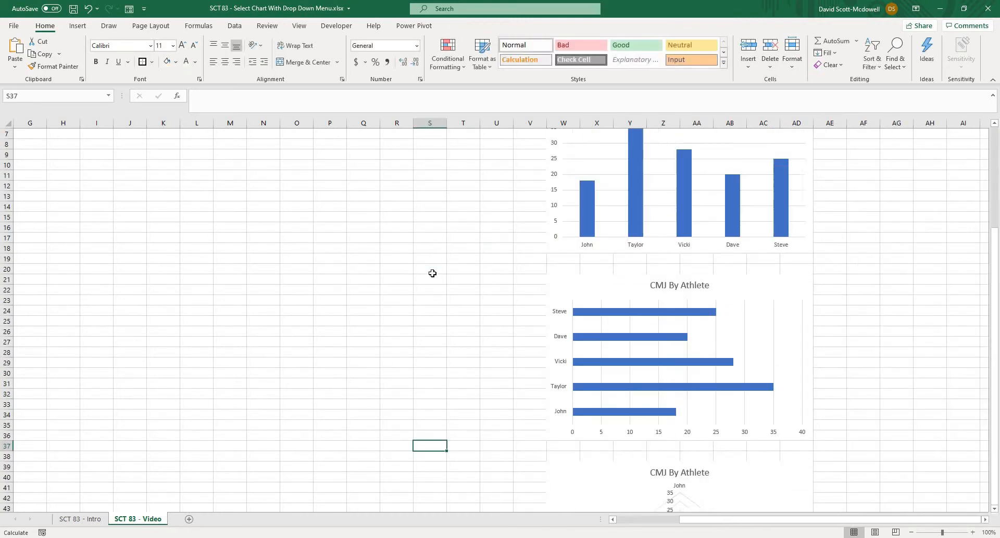
{"action": "left_click_drag", "start_coordinate": [719, 519], "coordinate": [622, 519]}
{"action": "left_click", "coordinate": [587, 332]}
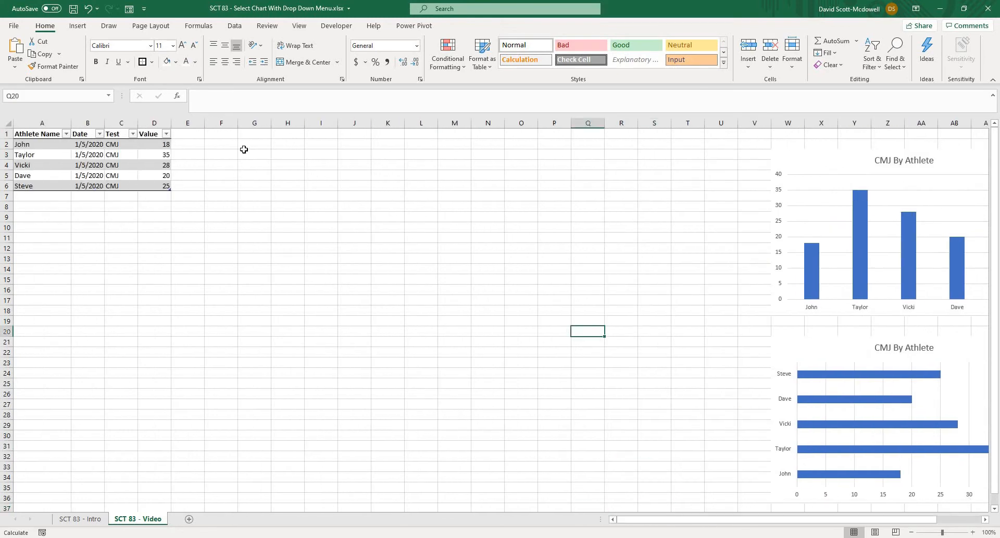
{"action": "left_click_drag", "start_coordinate": [246, 145], "coordinate": [324, 142]}
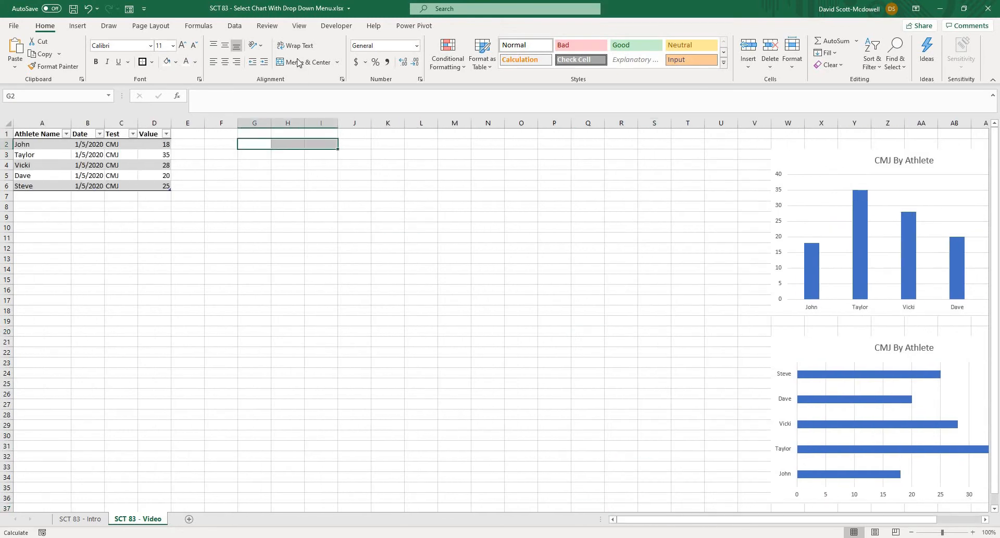
{"action": "left_click", "coordinate": [333, 215]}
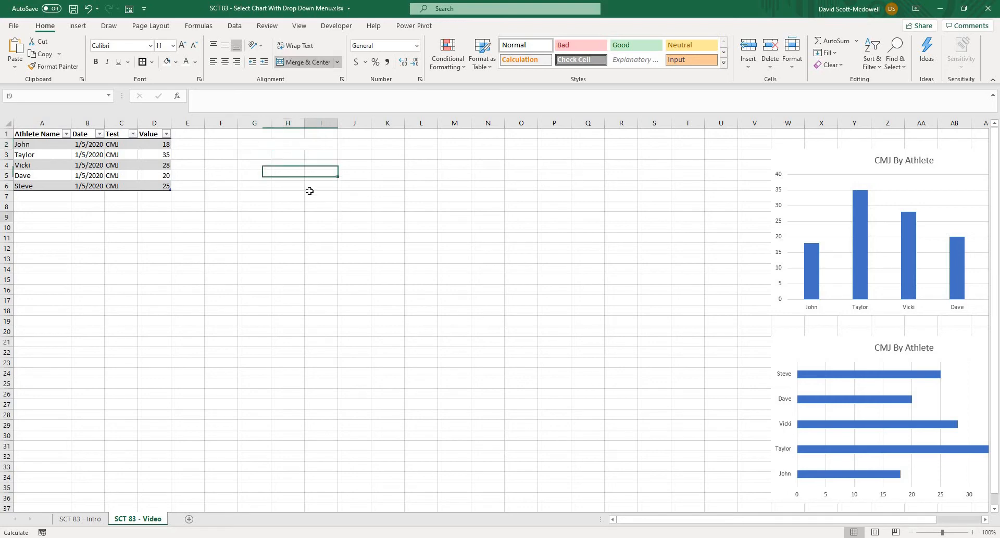
{"action": "left_click", "coordinate": [259, 145]}
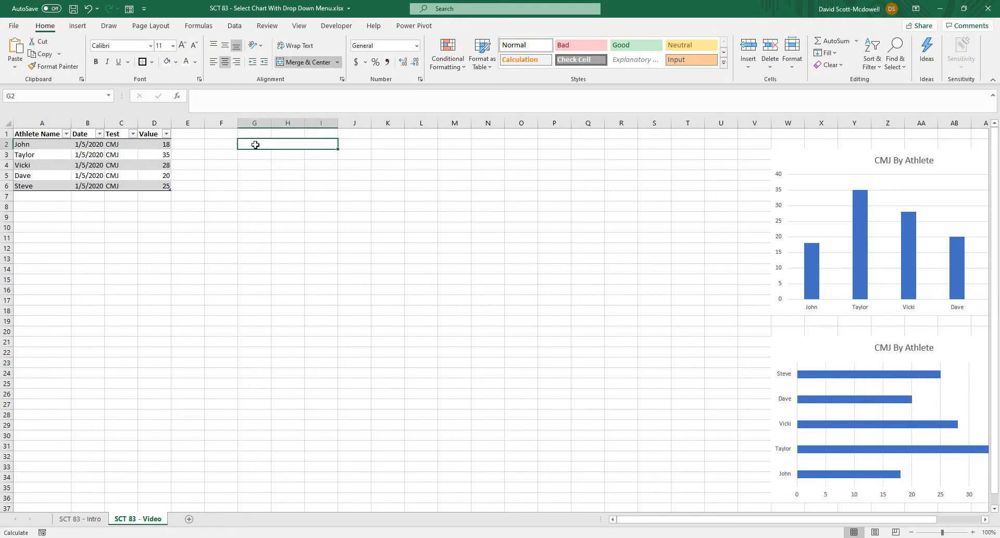
Fill the merged cell G2:I2 with yellow and give it a black outside border
{"action": "left_click", "coordinate": [176, 62]}
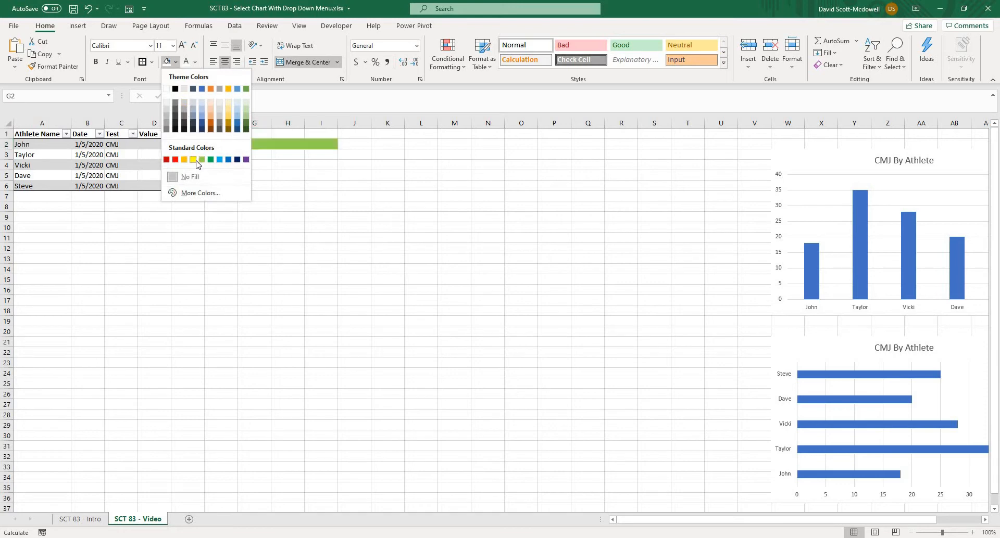
{"action": "left_click", "coordinate": [194, 159]}
{"action": "left_click", "coordinate": [142, 62]}
{"action": "left_click", "coordinate": [313, 207]}
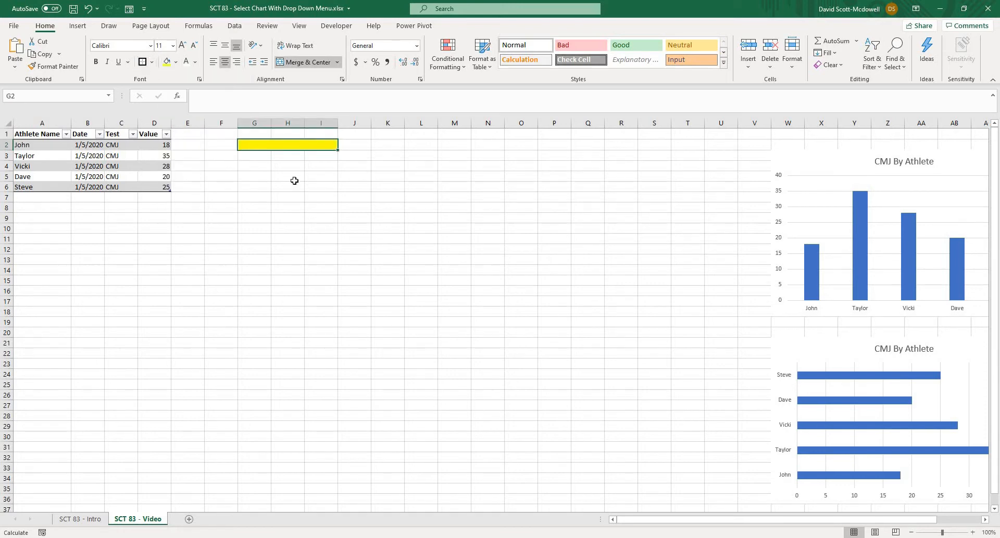
{"action": "left_click", "coordinate": [267, 147]}
{"action": "left_click", "coordinate": [302, 166]}
{"action": "left_click", "coordinate": [288, 148]}
{"action": "left_click", "coordinate": [256, 213]}
{"action": "left_click", "coordinate": [275, 152]}
{"action": "left_click", "coordinate": [272, 145]}
{"action": "scroll", "coordinate": [413, 316], "scroll_direction": "down", "scroll_amount": 6}
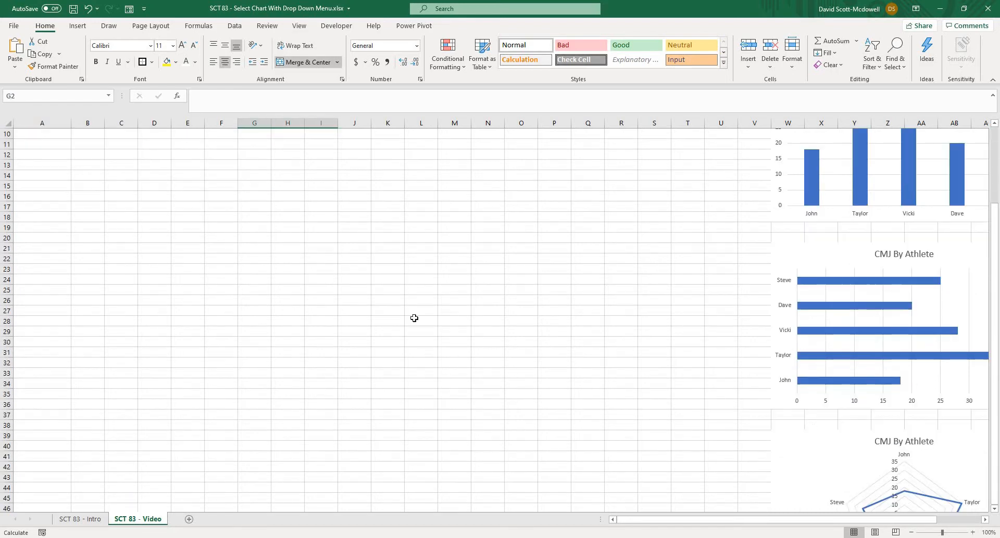
{"action": "scroll", "coordinate": [279, 144], "scroll_direction": "up", "scroll_amount": 6}
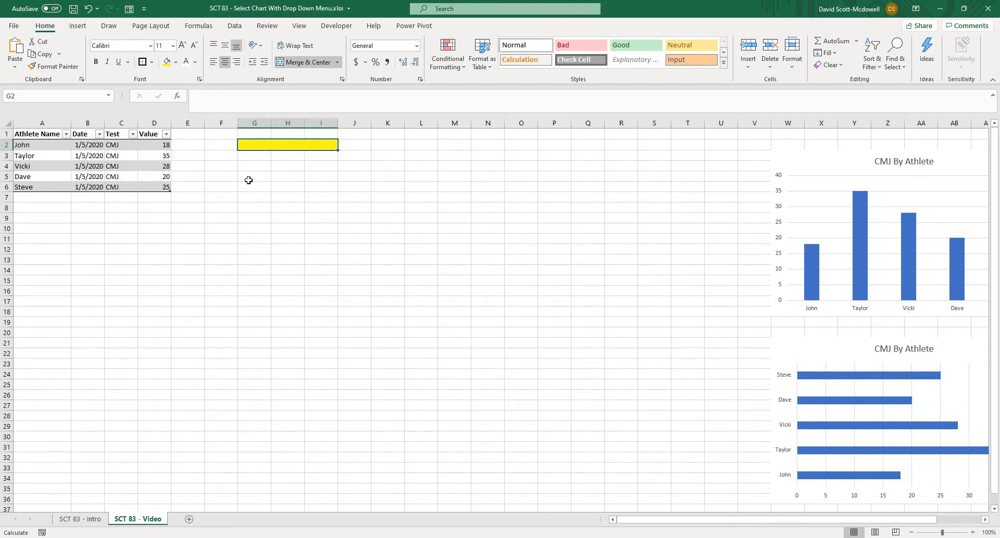
Merge and center the cells G4 to R23 into one large display area and give it a black outside border
{"action": "left_click_drag", "start_coordinate": [246, 168], "coordinate": [611, 364]}
{"action": "left_click", "coordinate": [285, 63]}
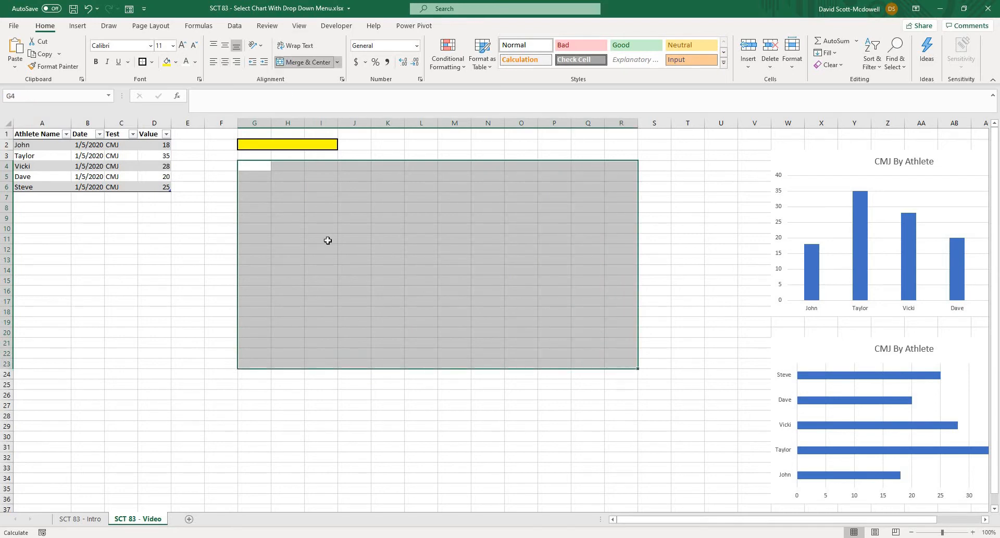
{"action": "left_click", "coordinate": [142, 62]}
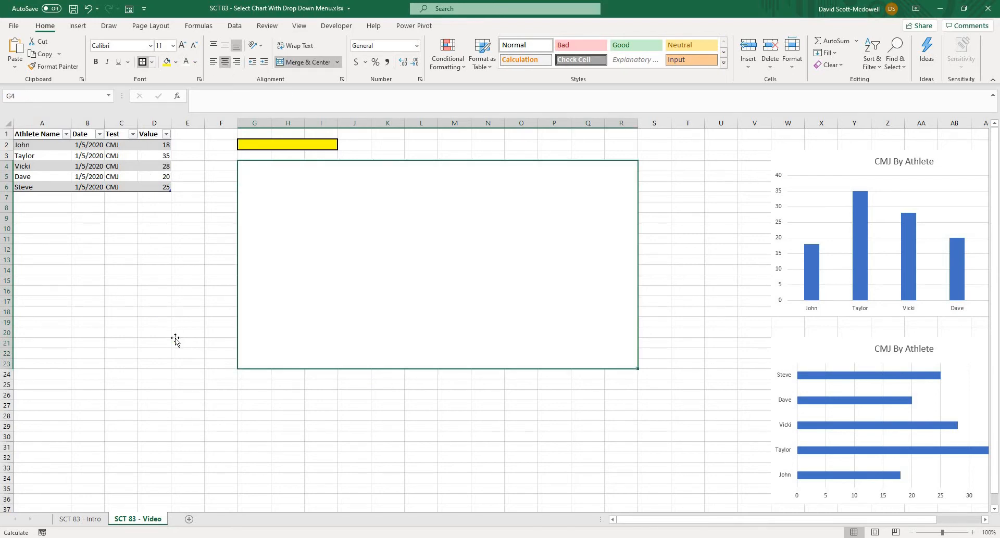
{"action": "left_click", "coordinate": [88, 260]}
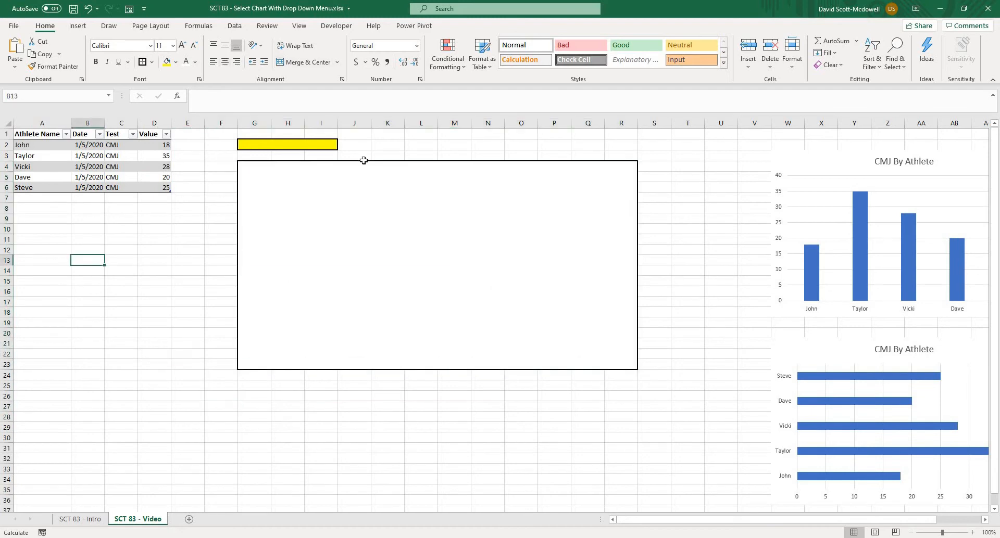
{"action": "left_click", "coordinate": [269, 146]}
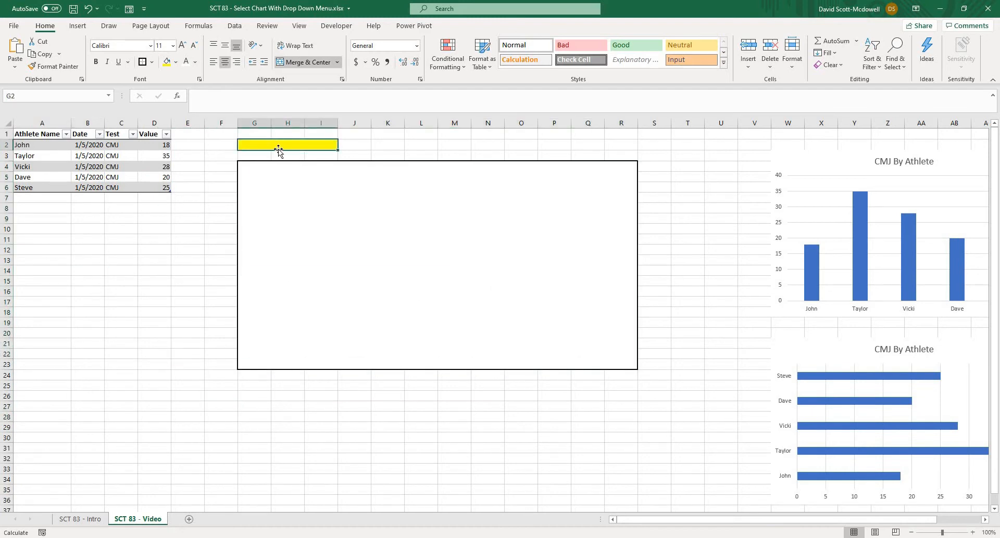
{"action": "left_click", "coordinate": [122, 239]}
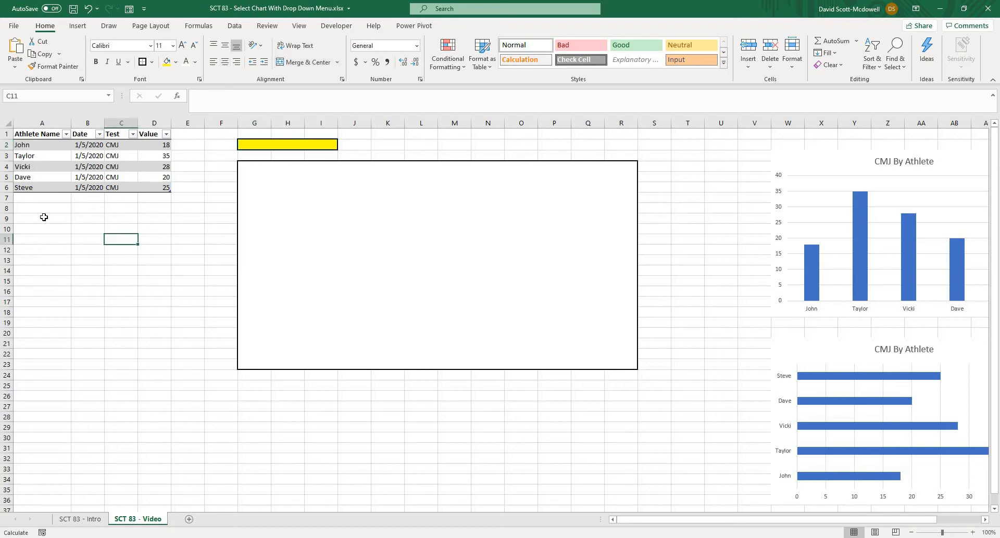
Enter the chart names BarChart in cell A9 and HorizontalBar in cell A10
{"action": "left_click", "coordinate": [38, 217]}
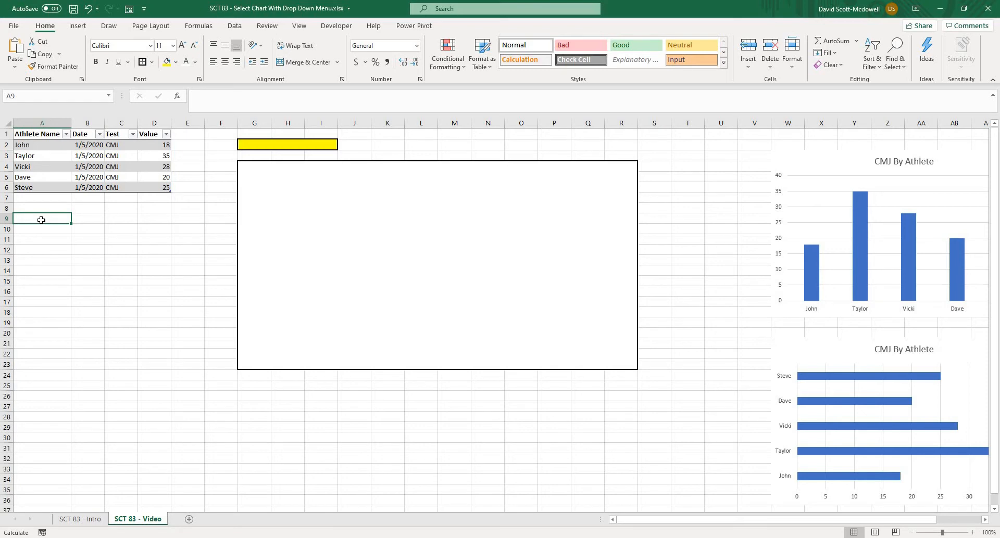
{"action": "type", "text": "Bar"}
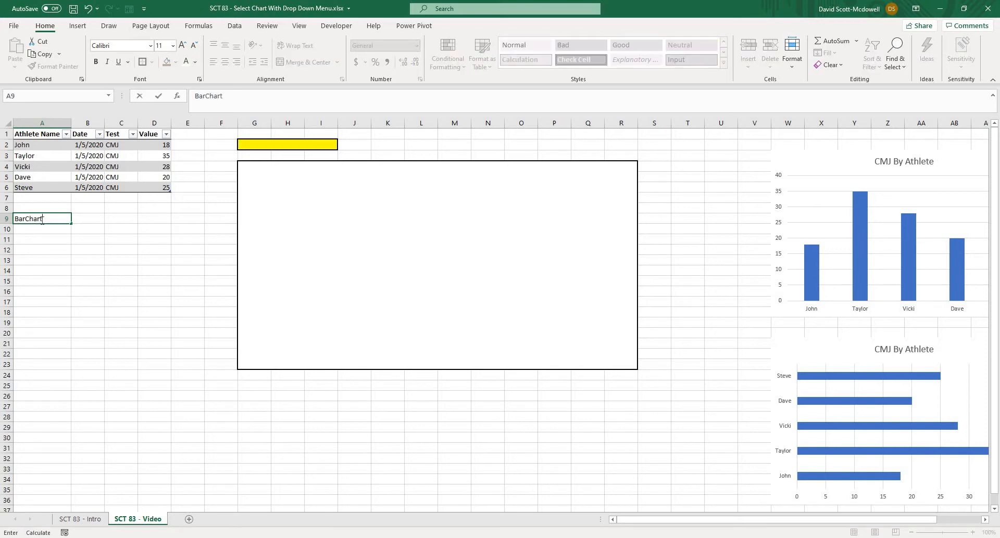
{"action": "type", "text": "Chart"}
{"action": "key", "text": "Return"}
{"action": "type", "text": "HorizontalBar"}
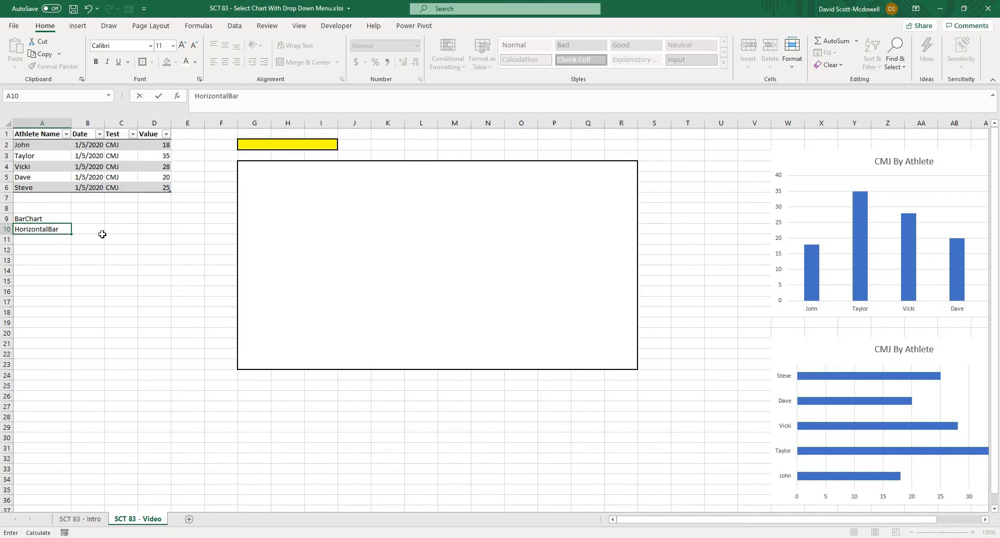
{"action": "key", "text": "Return"}
Shorten the chart name in cell A9 to Bar
{"action": "left_click", "coordinate": [65, 217]}
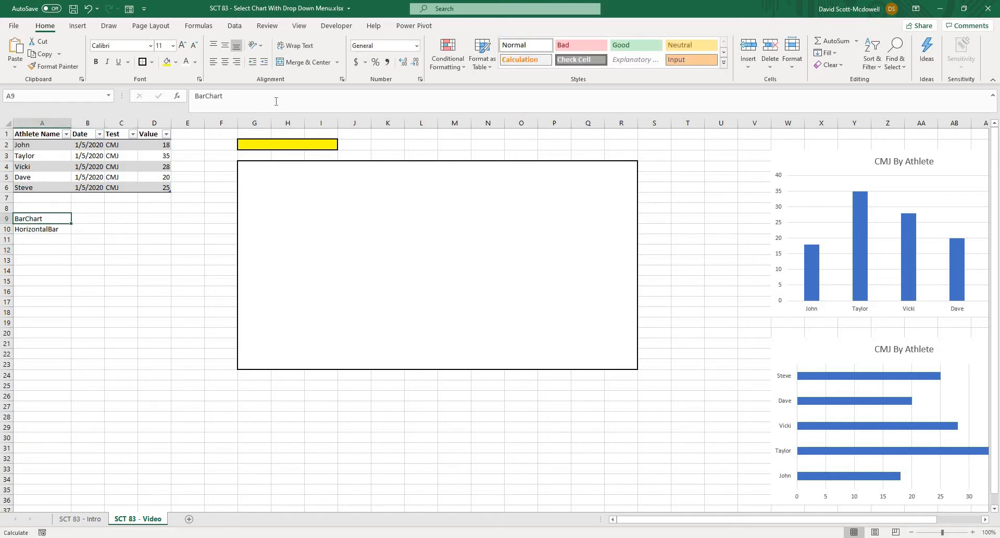
{"action": "left_click", "coordinate": [276, 97]}
{"action": "key", "text": "BackSpace"}
{"action": "key", "text": "BackSpace"}
{"action": "key", "text": "BackSpace"}
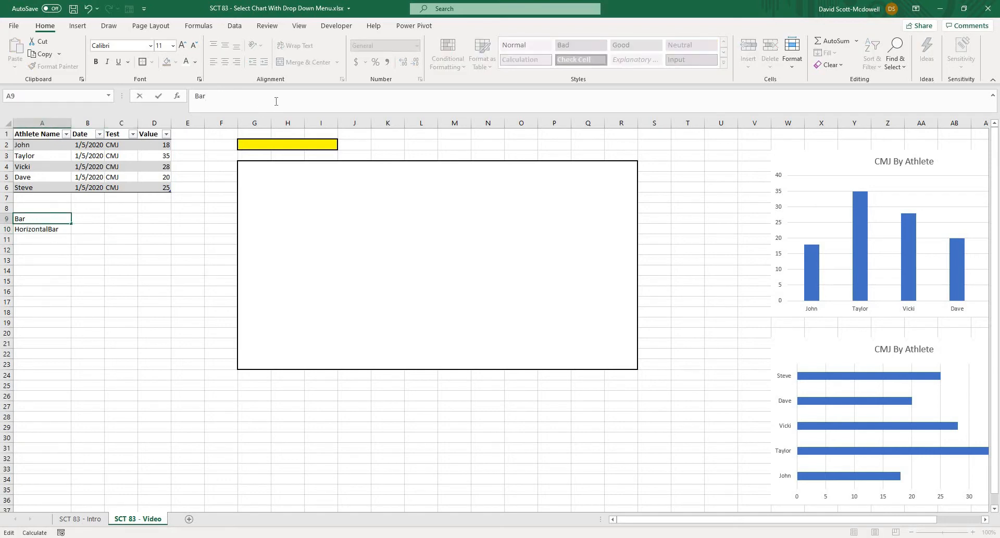
{"action": "key", "text": "Return"}
Enter Radar as the third chart name in cell A11
{"action": "left_click", "coordinate": [61, 241]}
{"action": "type", "text": "R"}
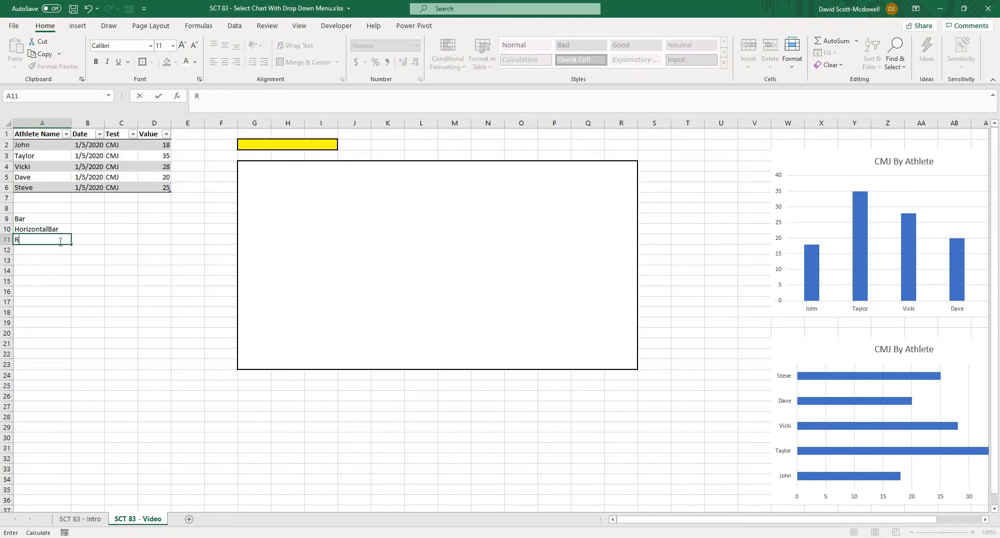
{"action": "type", "text": "adar"}
{"action": "key", "text": "Return"}
{"action": "left_click", "coordinate": [155, 280]}
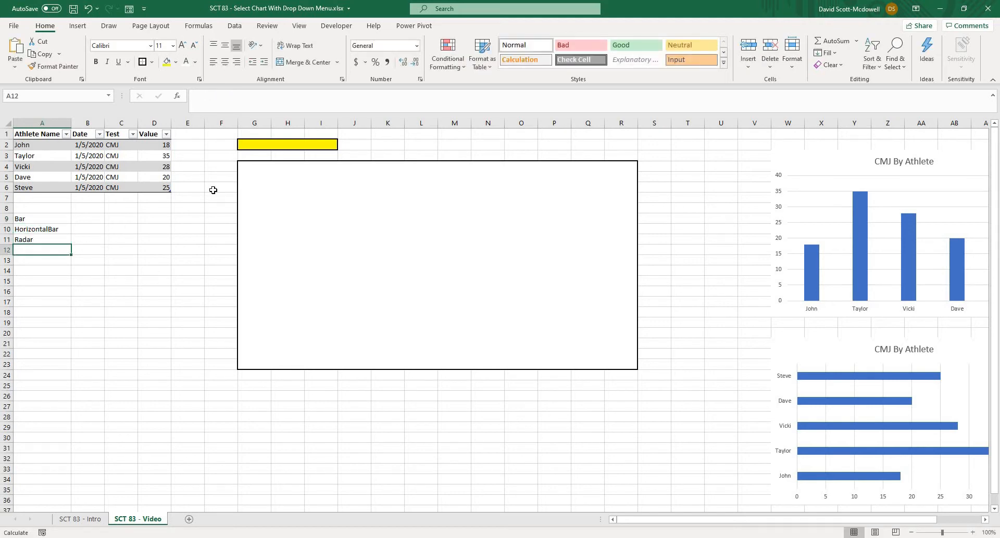
{"action": "left_click", "coordinate": [199, 217]}
{"action": "left_click_drag", "start_coordinate": [42, 221], "coordinate": [38, 241]}
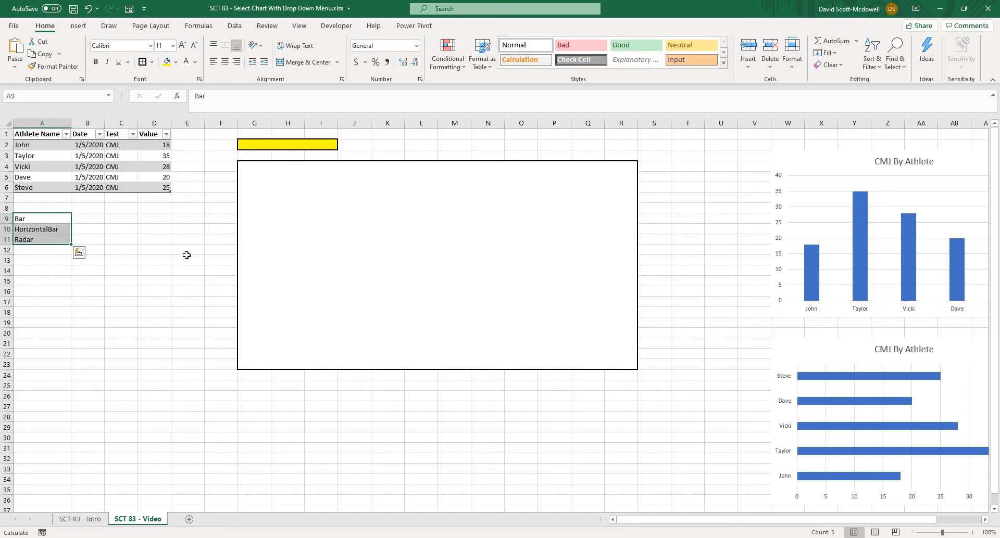
{"action": "left_click", "coordinate": [186, 259]}
Add a drop-down list to the yellow cell G2 using data validation, with the chart names in =$A$9:$A$11 as source
{"action": "left_click", "coordinate": [282, 142]}
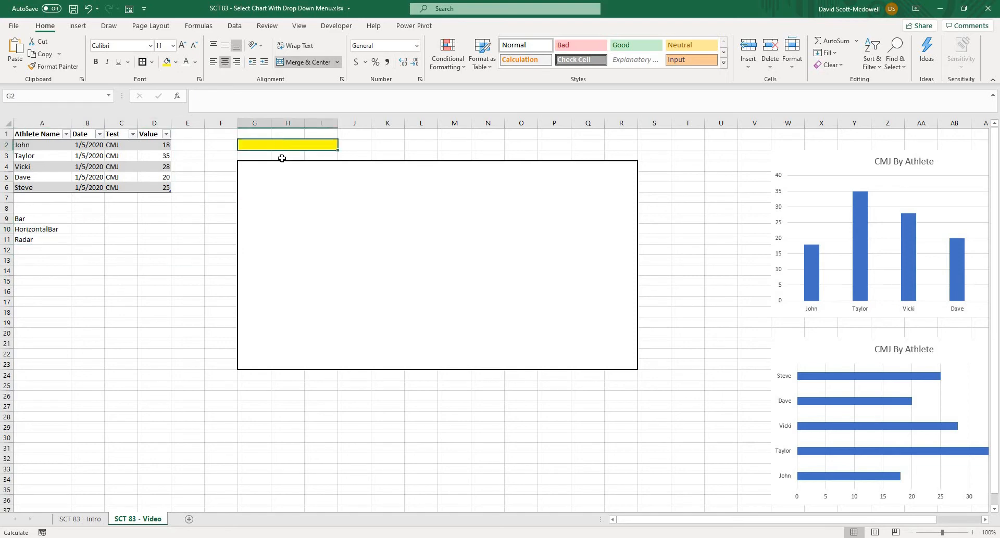
{"action": "left_click", "coordinate": [234, 26]}
{"action": "left_click", "coordinate": [648, 66]}
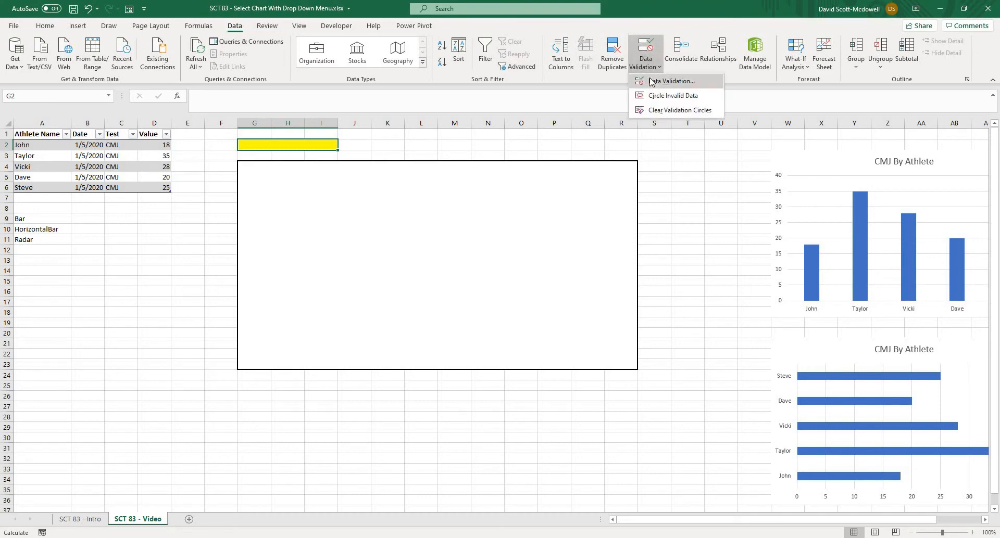
{"action": "left_click", "coordinate": [677, 94]}
{"action": "left_click", "coordinate": [385, 399]}
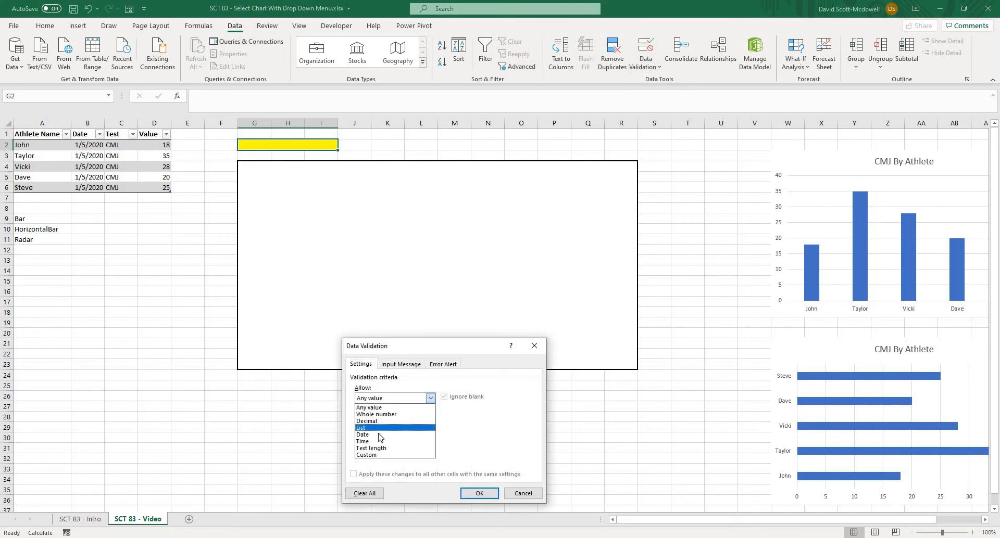
{"action": "left_click", "coordinate": [379, 427]}
{"action": "left_click", "coordinate": [490, 440]}
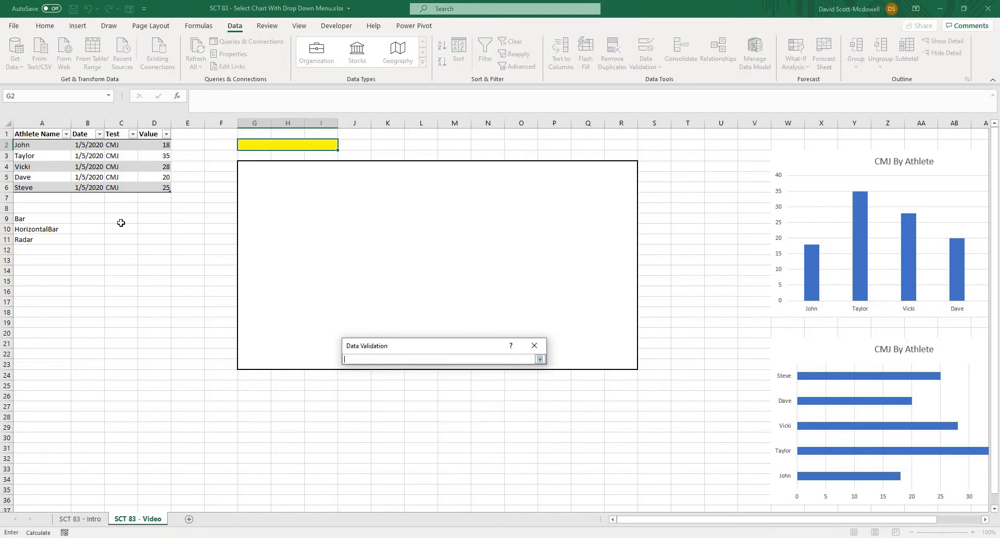
{"action": "left_click_drag", "start_coordinate": [48, 221], "coordinate": [42, 240]}
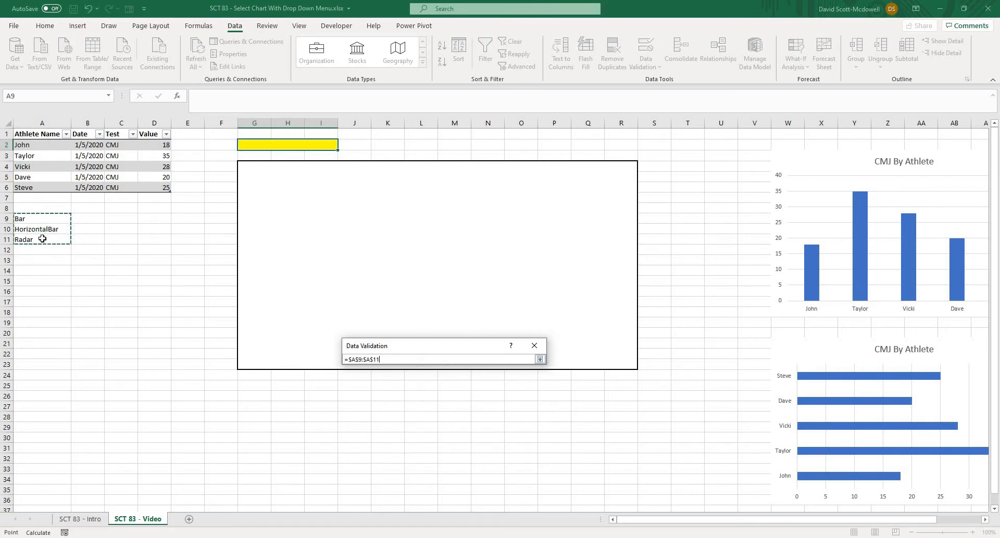
{"action": "left_click", "coordinate": [540, 359]}
{"action": "left_click", "coordinate": [479, 493]}
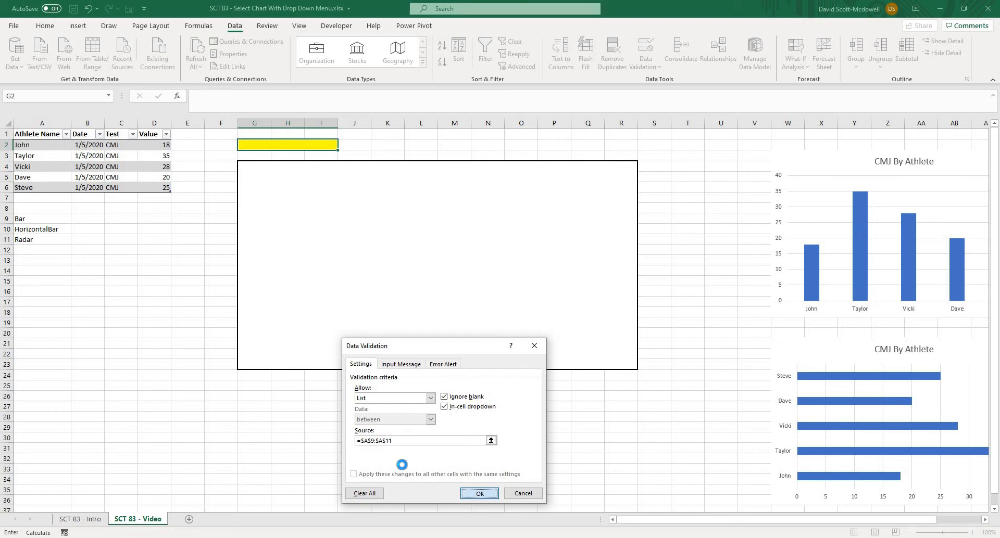
{"action": "left_click", "coordinate": [89, 314]}
{"action": "left_click", "coordinate": [188, 250]}
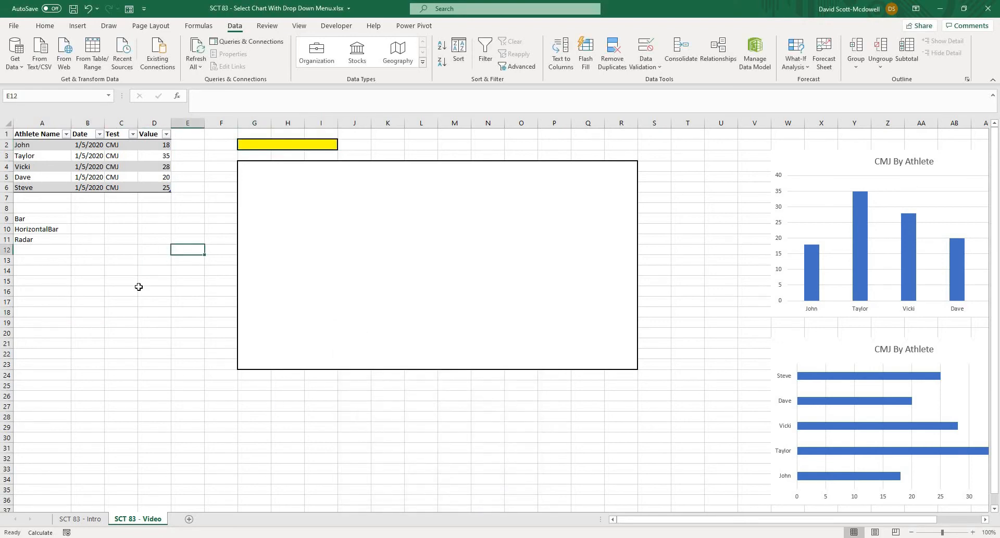
Test the drop-down list in cell G2 by choosing HorizontalBar, Radar and Bar in turn
{"action": "left_click", "coordinate": [323, 145]}
{"action": "left_click", "coordinate": [342, 145]}
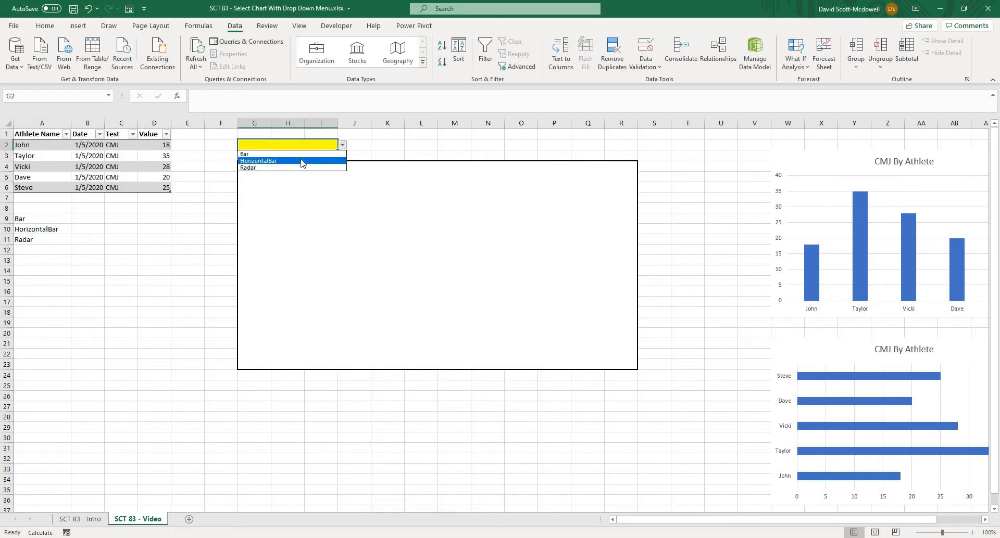
{"action": "left_click", "coordinate": [270, 161]}
{"action": "left_click", "coordinate": [342, 145]}
{"action": "left_click", "coordinate": [292, 167]}
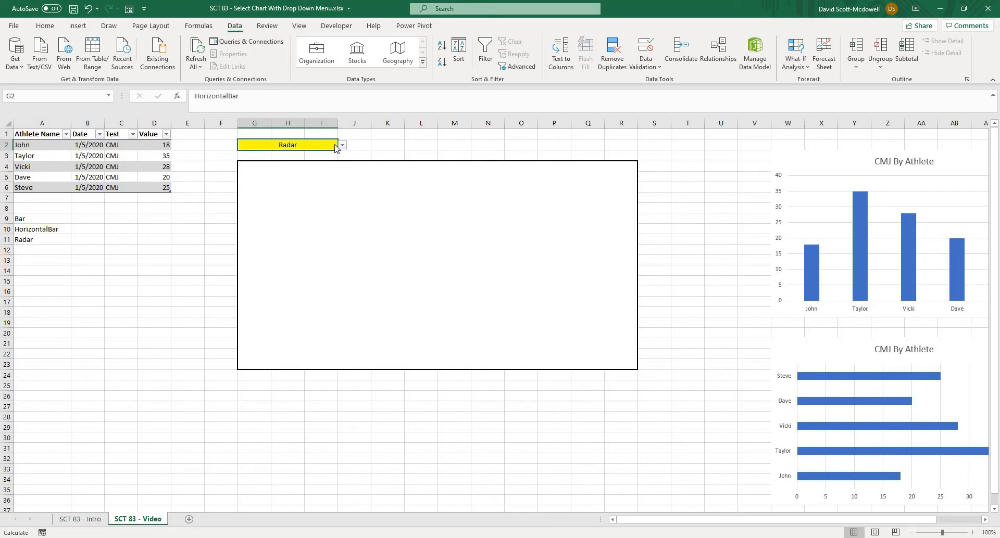
{"action": "left_click", "coordinate": [342, 146]}
{"action": "left_click", "coordinate": [308, 154]}
{"action": "left_click_drag", "start_coordinate": [50, 219], "coordinate": [52, 242]}
{"action": "left_click", "coordinate": [156, 281]}
{"action": "key", "text": "Up"}
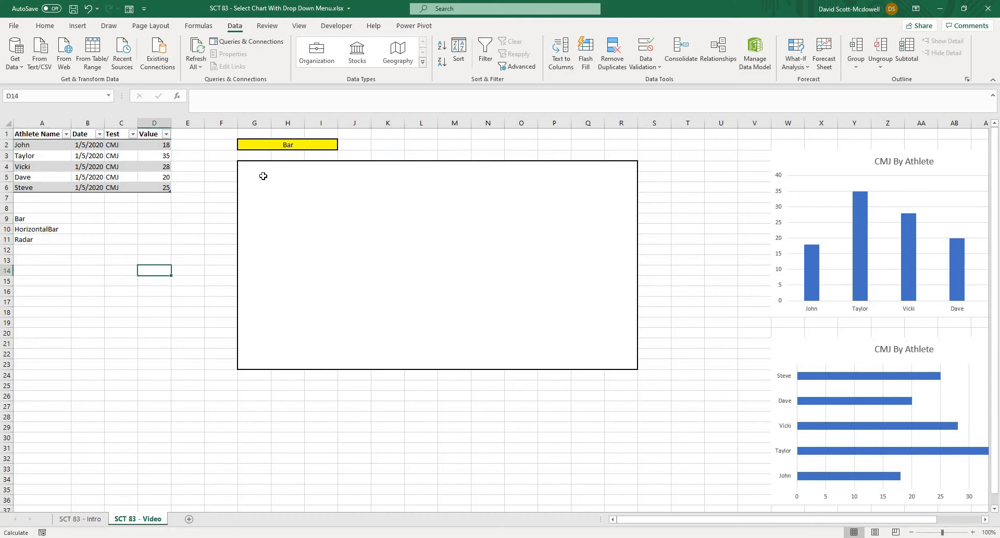
{"action": "left_click", "coordinate": [332, 145]}
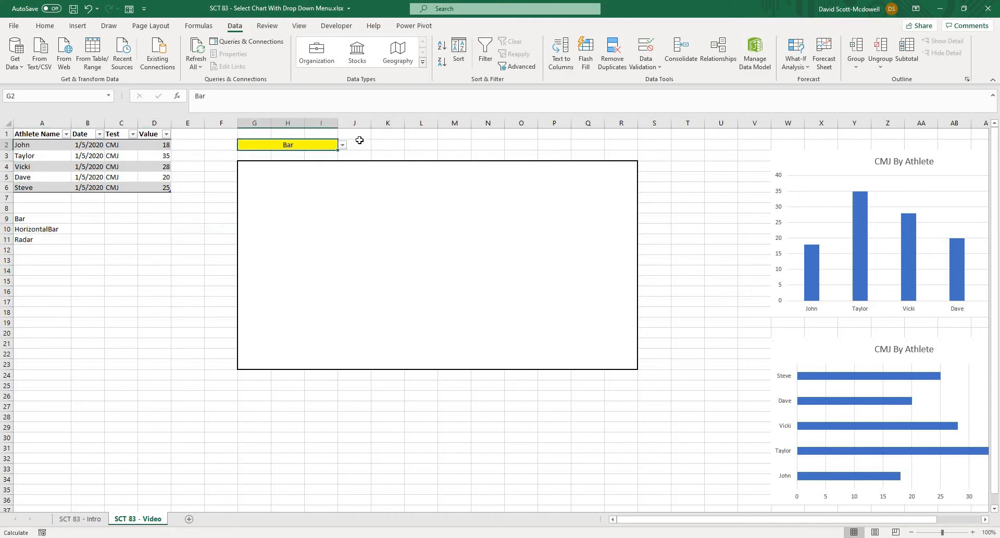
{"action": "left_click", "coordinate": [355, 145]}
{"action": "left_click_drag", "start_coordinate": [50, 219], "coordinate": [48, 232]}
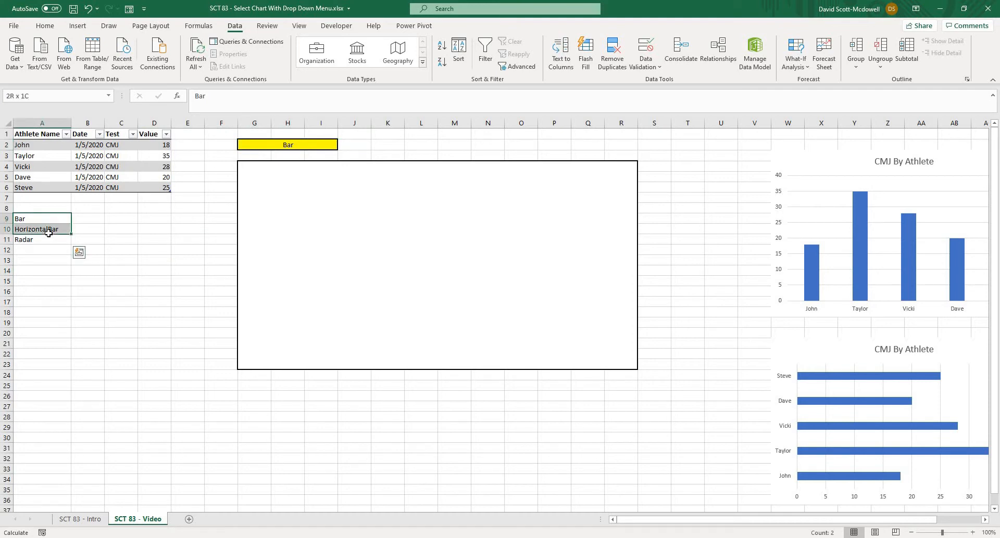
{"action": "left_click", "coordinate": [303, 147]}
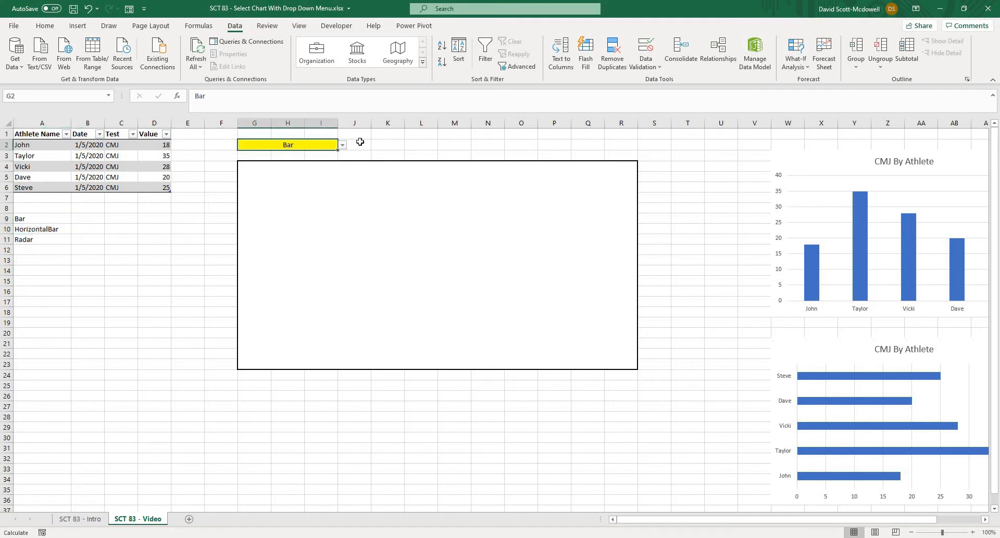
{"action": "left_click", "coordinate": [42, 219]}
{"action": "left_click", "coordinate": [47, 229]}
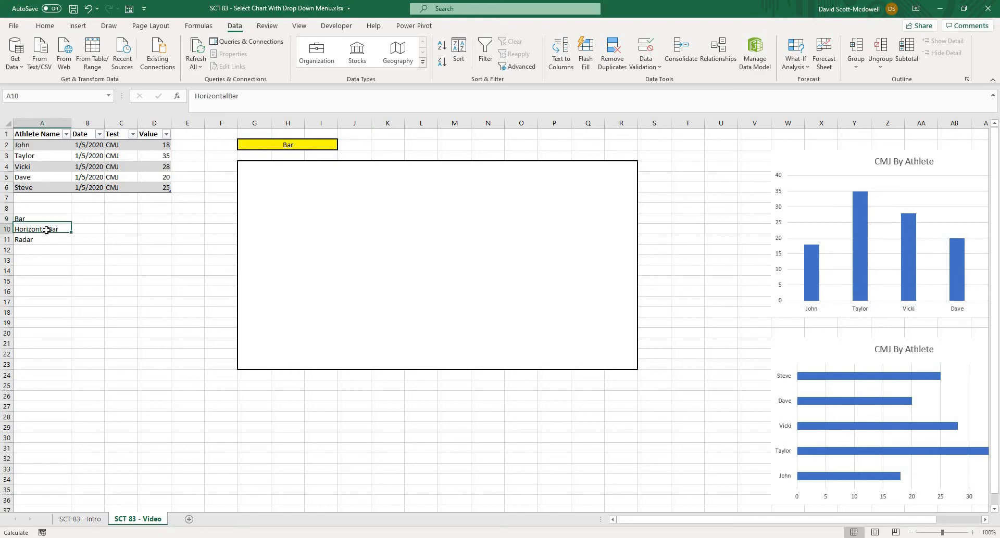
{"action": "left_click", "coordinate": [47, 239]}
Enter the formula =MATCH(G2,A9:A11) in cell J2 beside the drop-down and center the cell's content
{"action": "left_click", "coordinate": [365, 143]}
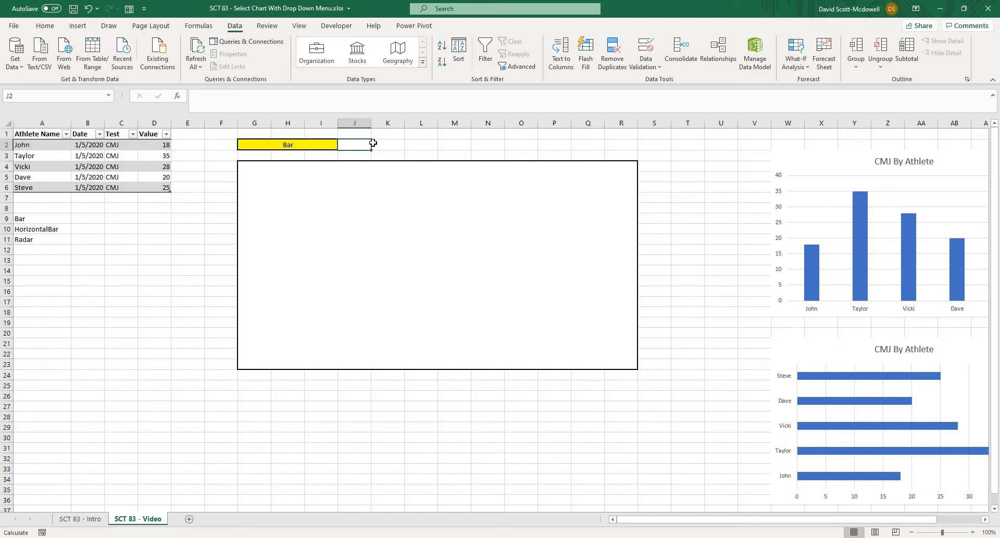
{"action": "type", "text": "="}
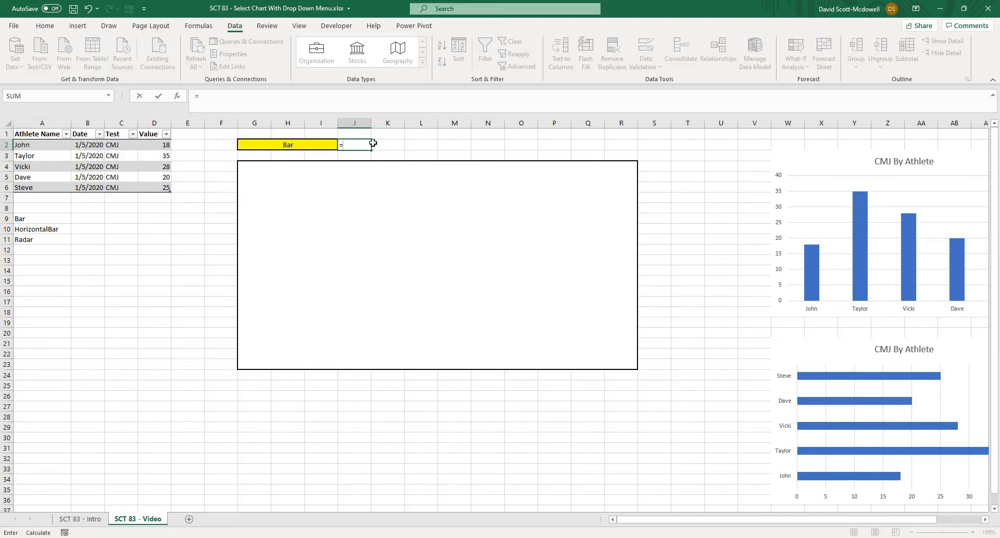
{"action": "type", "text": "matc"}
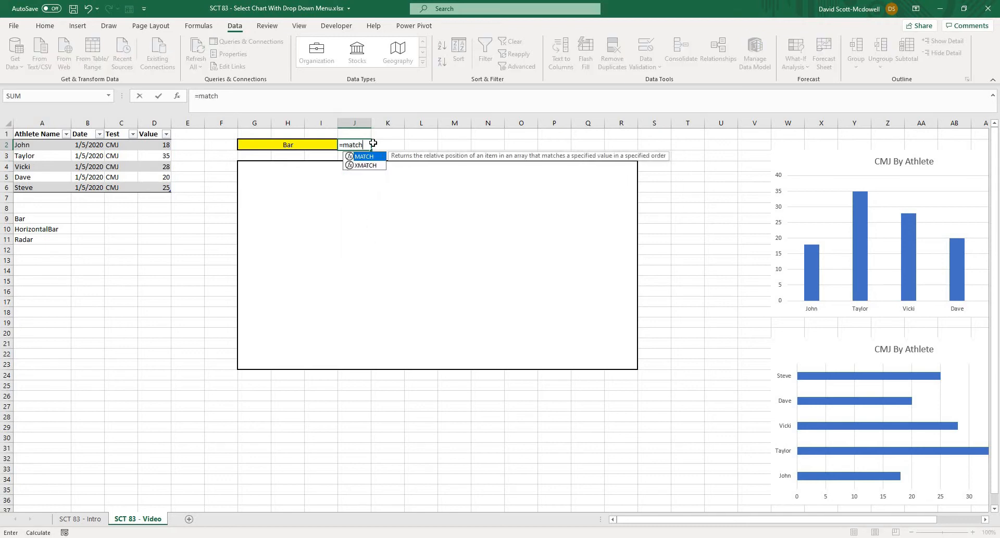
{"action": "type", "text": "h("}
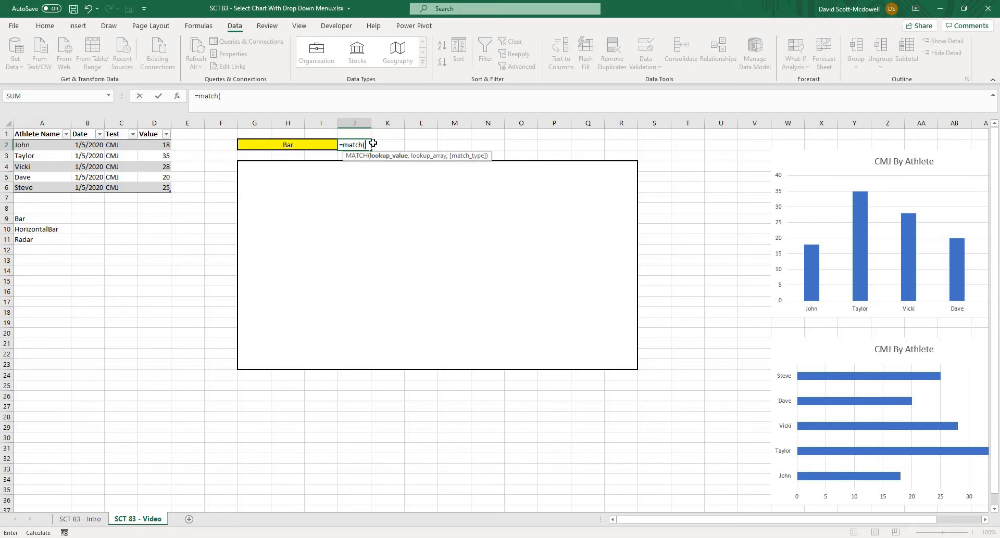
{"action": "left_click", "coordinate": [288, 143]}
{"action": "type", "text": ","}
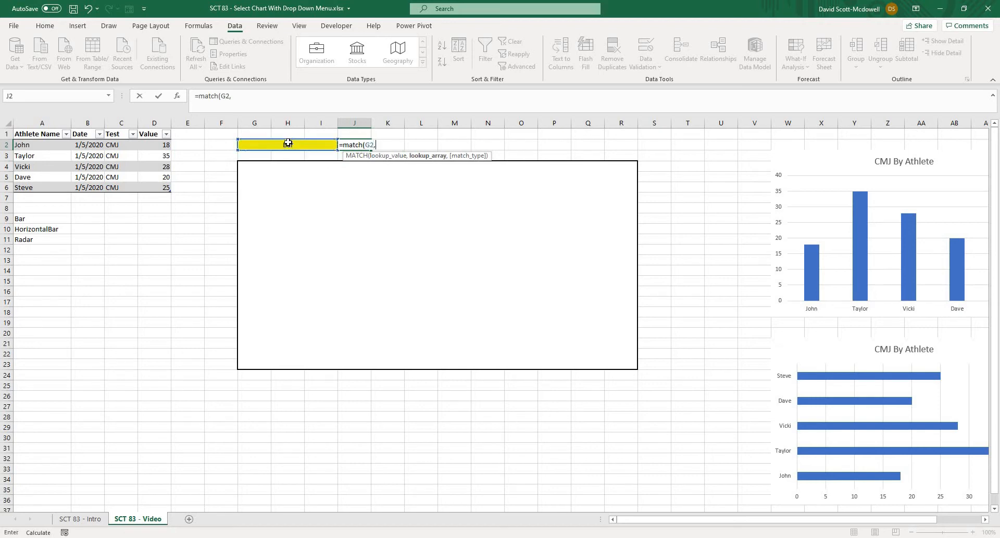
{"action": "left_click_drag", "start_coordinate": [20, 219], "coordinate": [27, 239]}
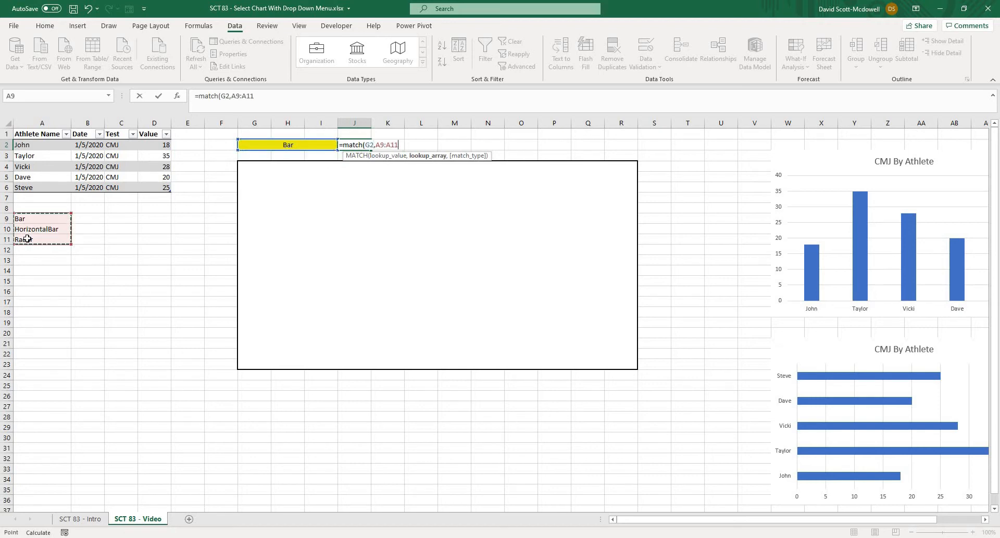
{"action": "type", "text": ")"}
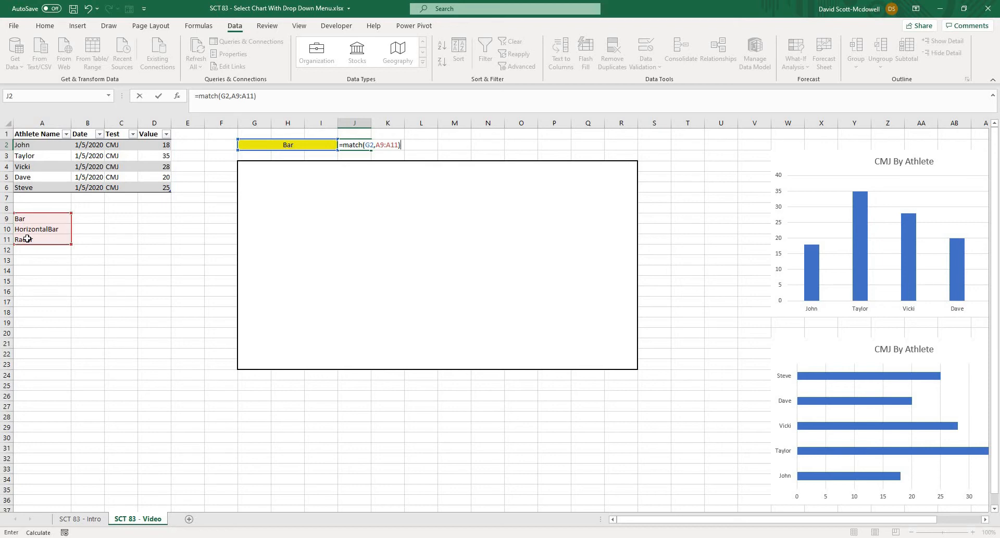
{"action": "key", "text": "Return"}
{"action": "left_click", "coordinate": [359, 144]}
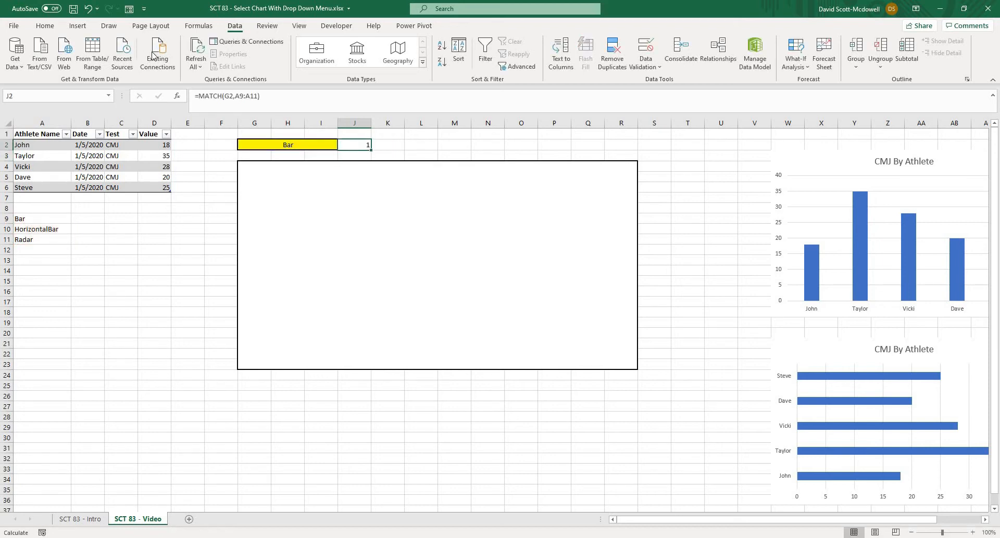
{"action": "left_click", "coordinate": [45, 25]}
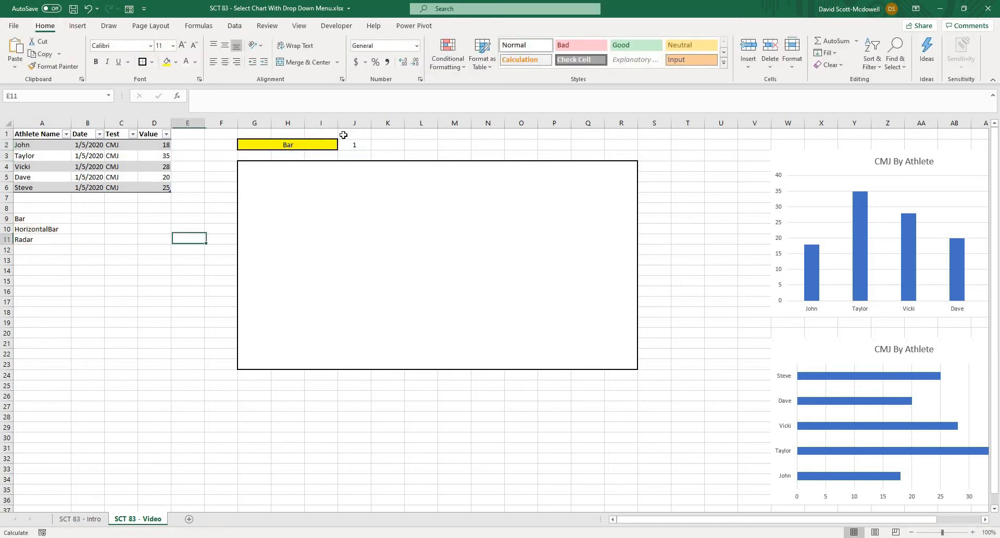
Choose HorizontalBar and then Radar in the drop-down of cell G2 to test the match formula
{"action": "left_click", "coordinate": [312, 144]}
{"action": "left_click", "coordinate": [342, 145]}
{"action": "left_click", "coordinate": [311, 162]}
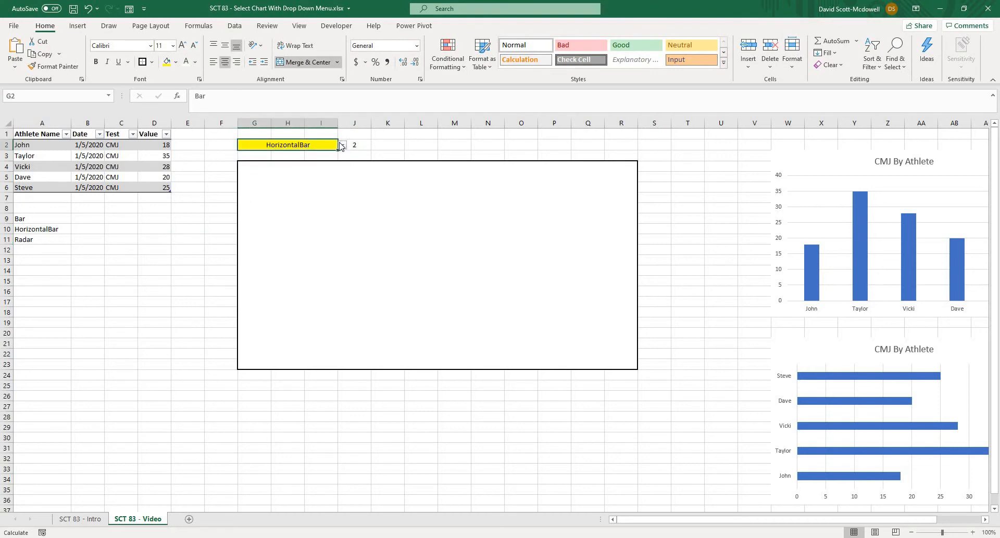
{"action": "left_click", "coordinate": [342, 145]}
{"action": "left_click", "coordinate": [316, 168]}
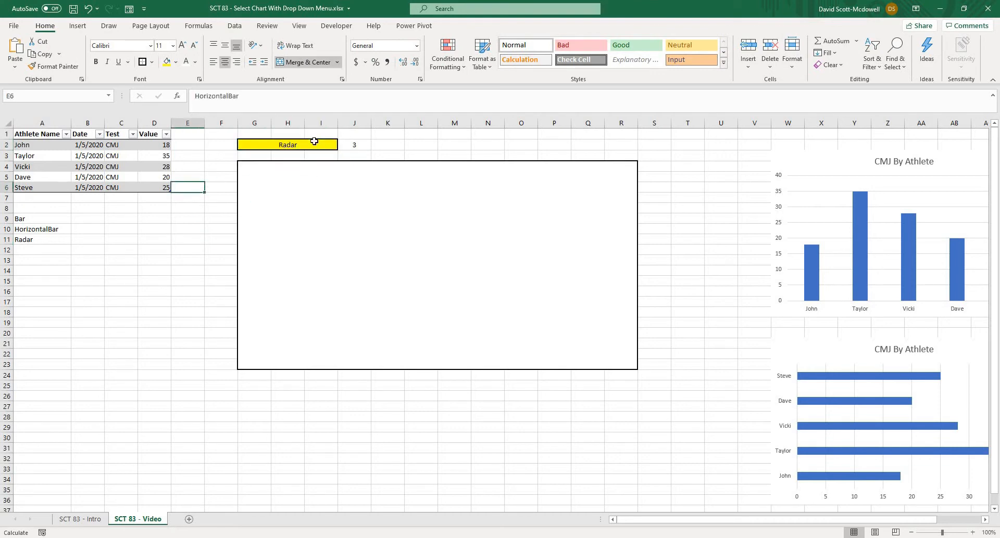
{"action": "left_click", "coordinate": [454, 134]}
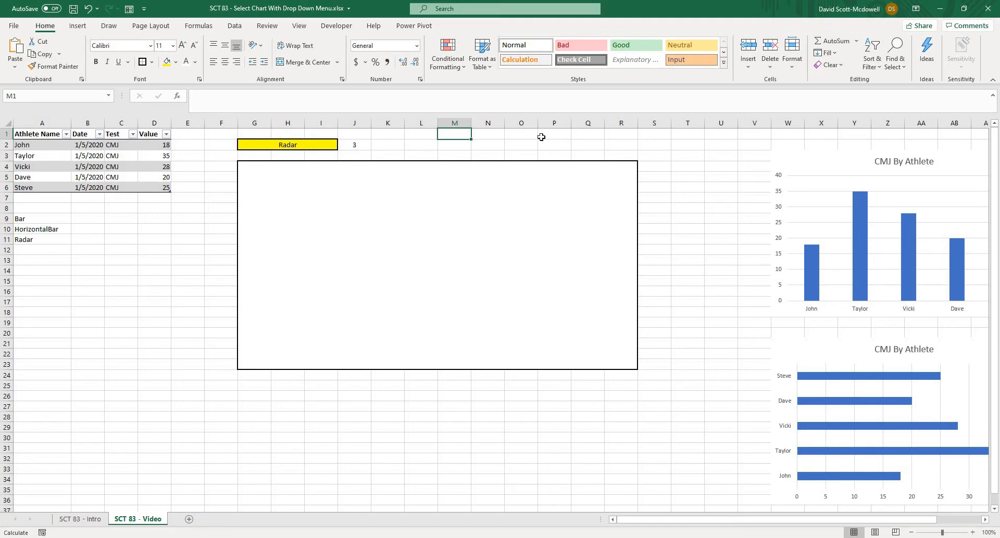
{"action": "left_click", "coordinate": [663, 153]}
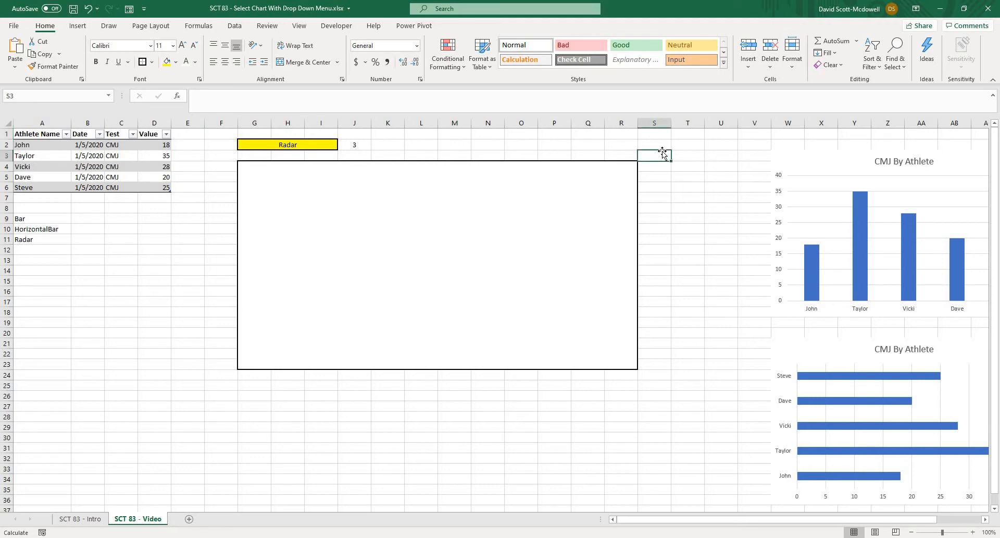
{"action": "left_click", "coordinate": [640, 246]}
{"action": "left_click", "coordinate": [698, 225]}
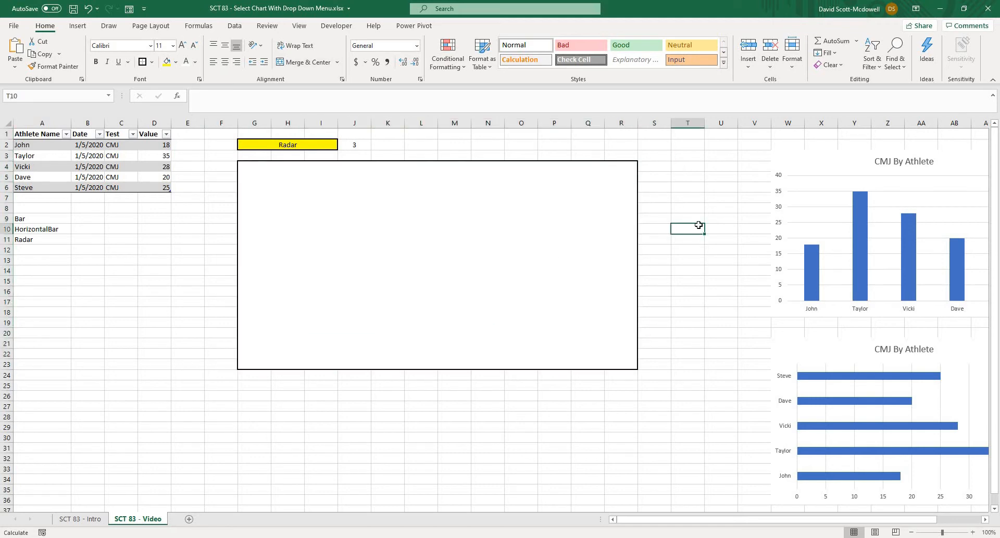
Copy the vertical CMJ By Athlete bar chart and paste it as a picture into the bordered display area
{"action": "left_click_drag", "start_coordinate": [695, 519], "coordinate": [713, 520]}
{"action": "left_click", "coordinate": [661, 197]}
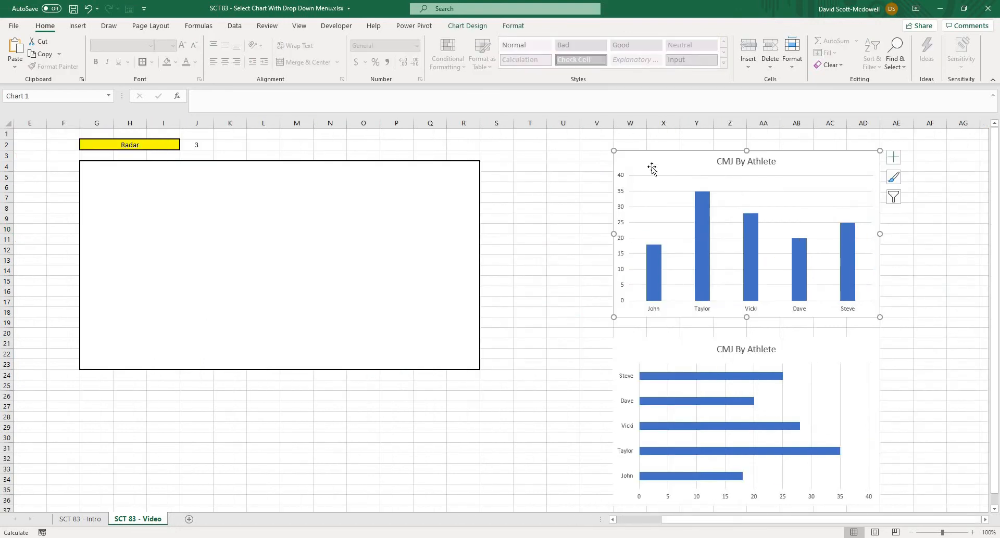
{"action": "left_click", "coordinate": [542, 178]}
{"action": "left_click", "coordinate": [529, 189]}
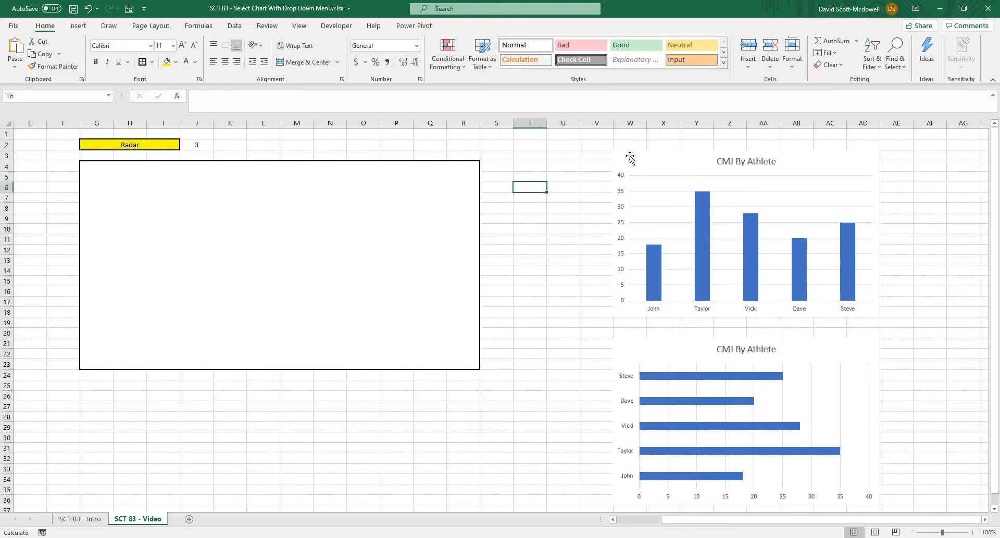
{"action": "left_click", "coordinate": [631, 158]}
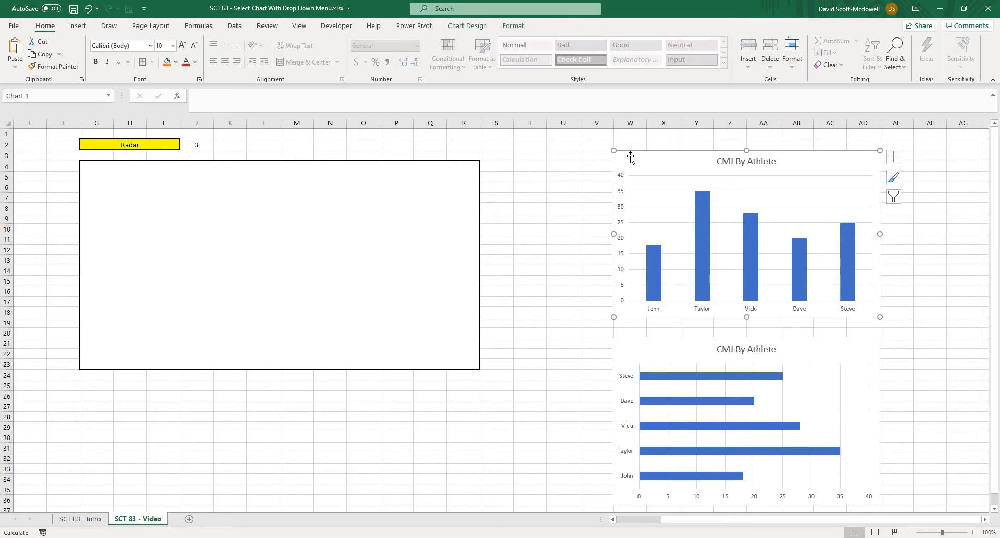
{"action": "right_click", "coordinate": [125, 193]}
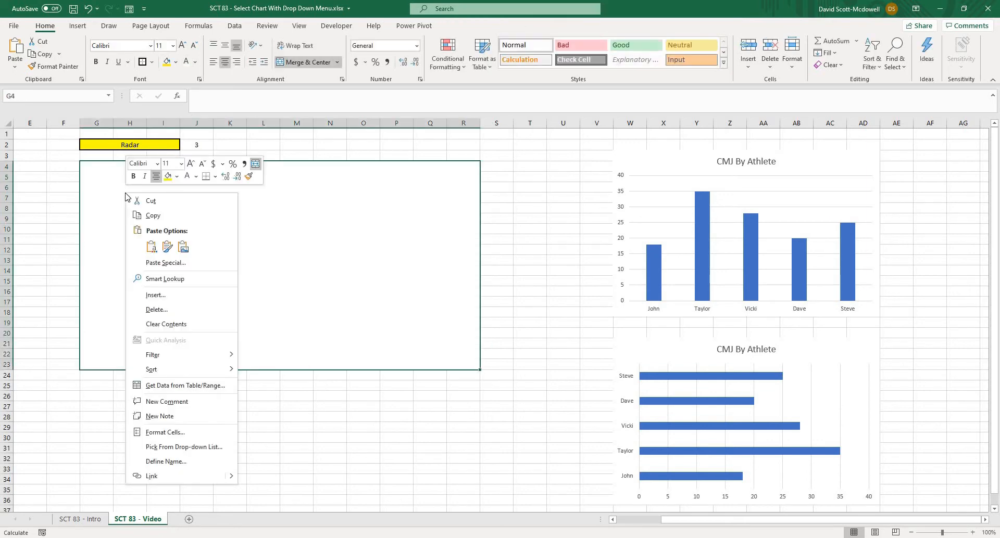
{"action": "left_click", "coordinate": [183, 247]}
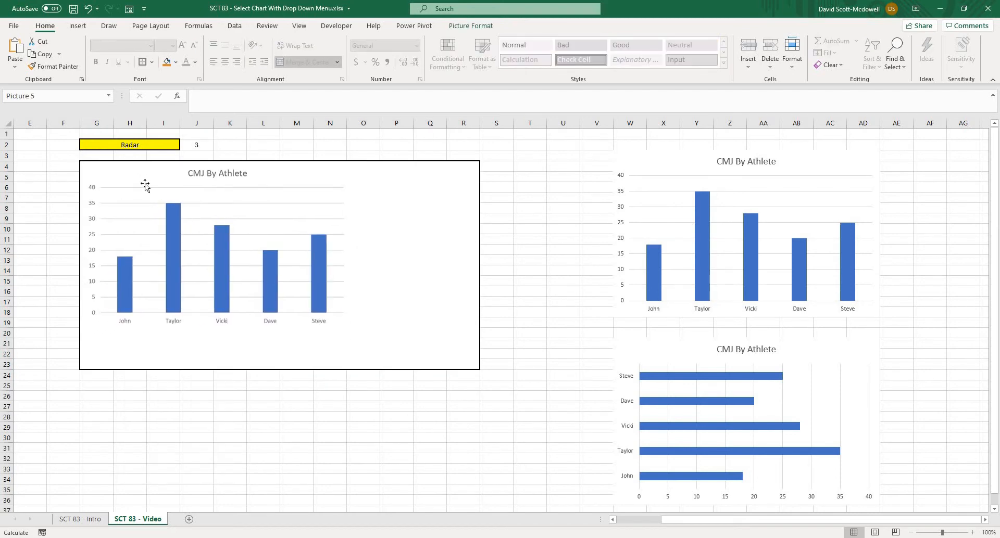
Enlarge the pasted bar chart picture to roughly the width and height of the bordered display area
{"action": "left_click_drag", "start_coordinate": [349, 247], "coordinate": [475, 242]}
{"action": "left_click_drag", "start_coordinate": [282, 330], "coordinate": [281, 359]}
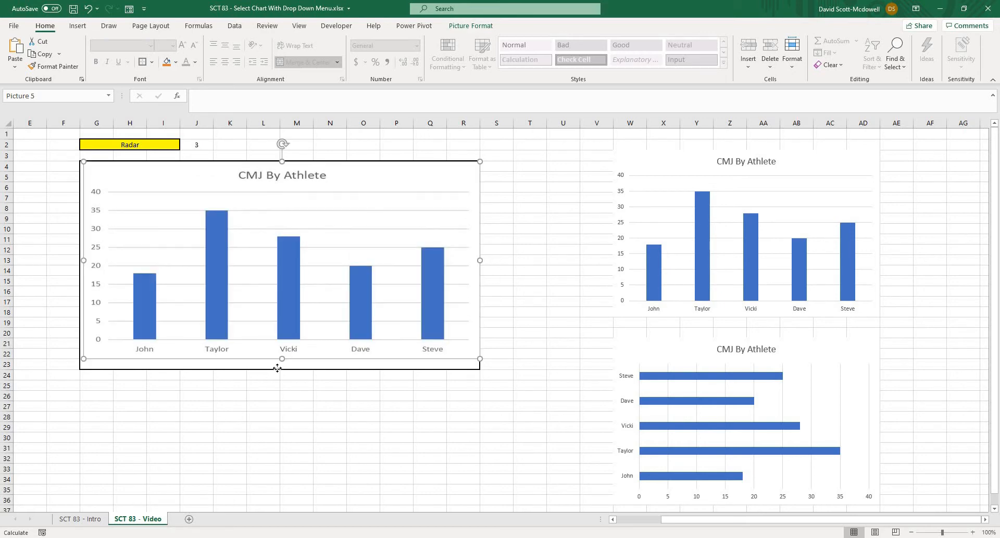
{"action": "left_click_drag", "start_coordinate": [277, 369], "coordinate": [277, 377]}
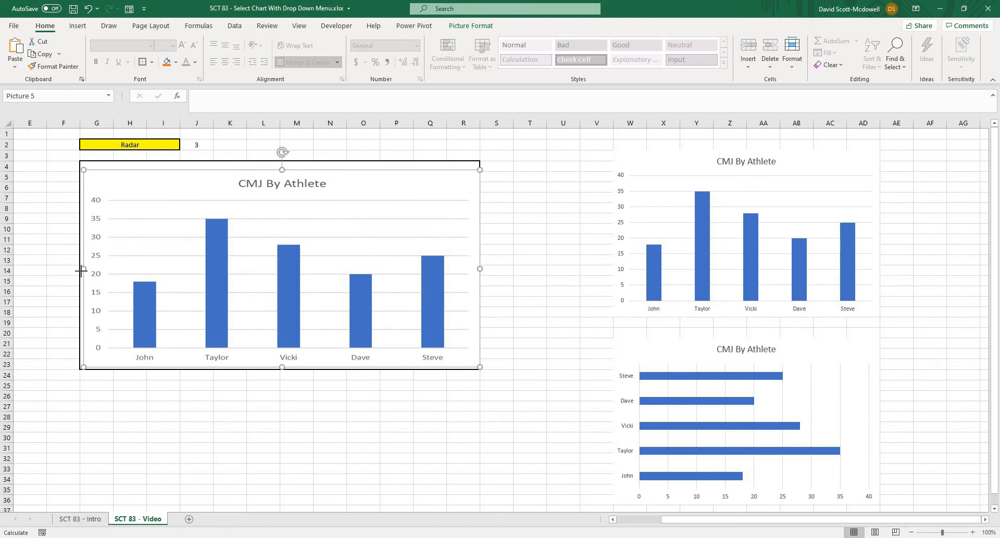
{"action": "left_click_drag", "start_coordinate": [82, 269], "coordinate": [79, 269]}
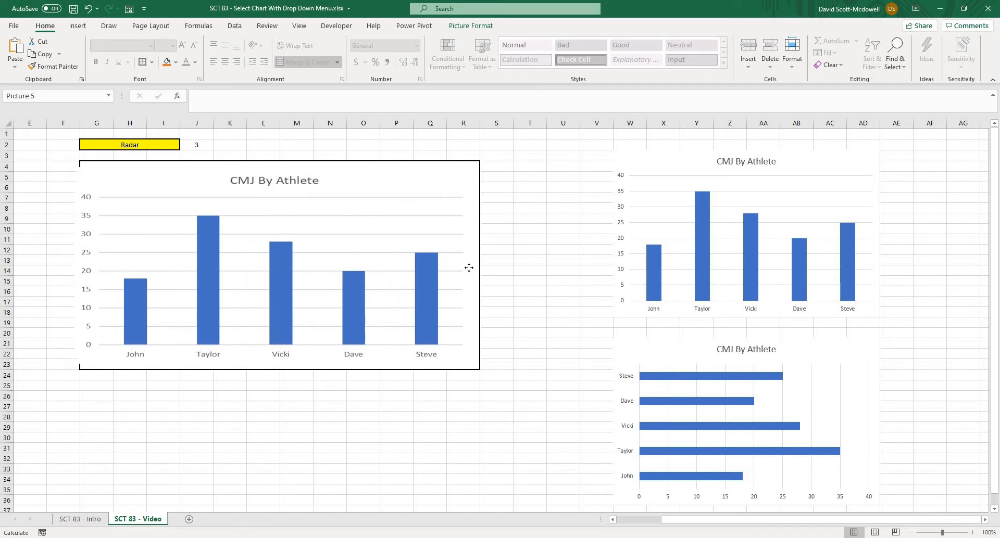
{"action": "left_click", "coordinate": [525, 262]}
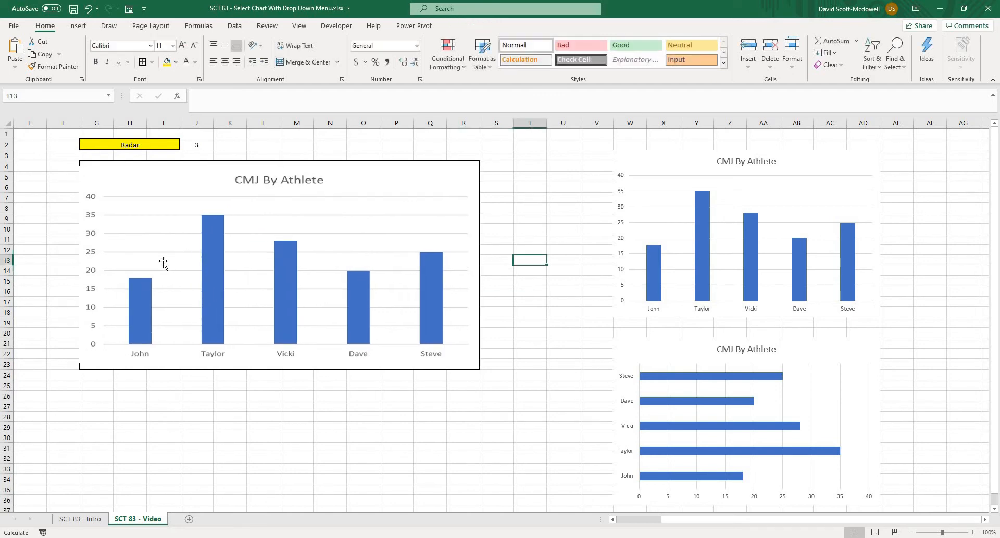
Fine-tune the chart picture's edges so it sits just inside the display area's border on all sides
{"action": "left_click", "coordinate": [91, 263]}
{"action": "left_click_drag", "start_coordinate": [80, 264], "coordinate": [83, 265]}
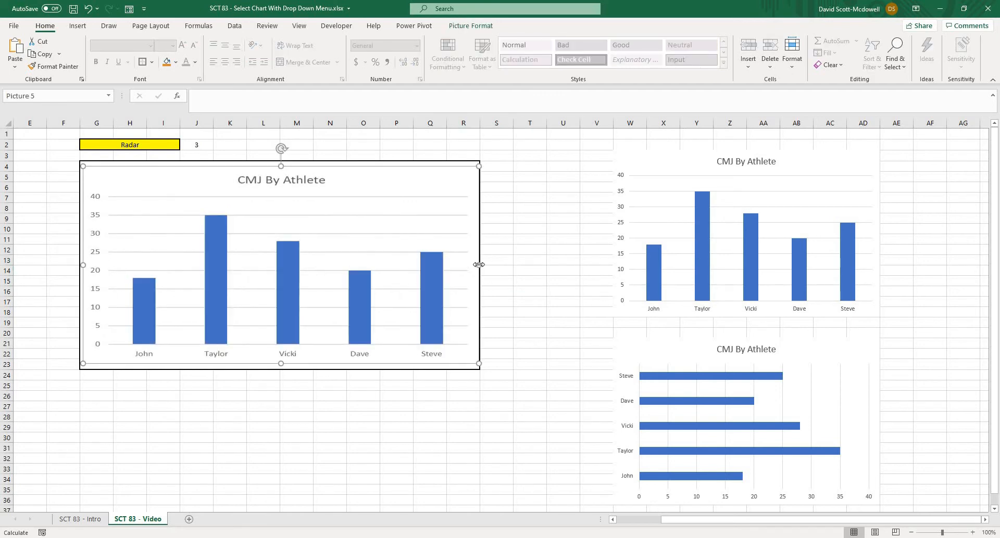
{"action": "left_click", "coordinate": [276, 165]}
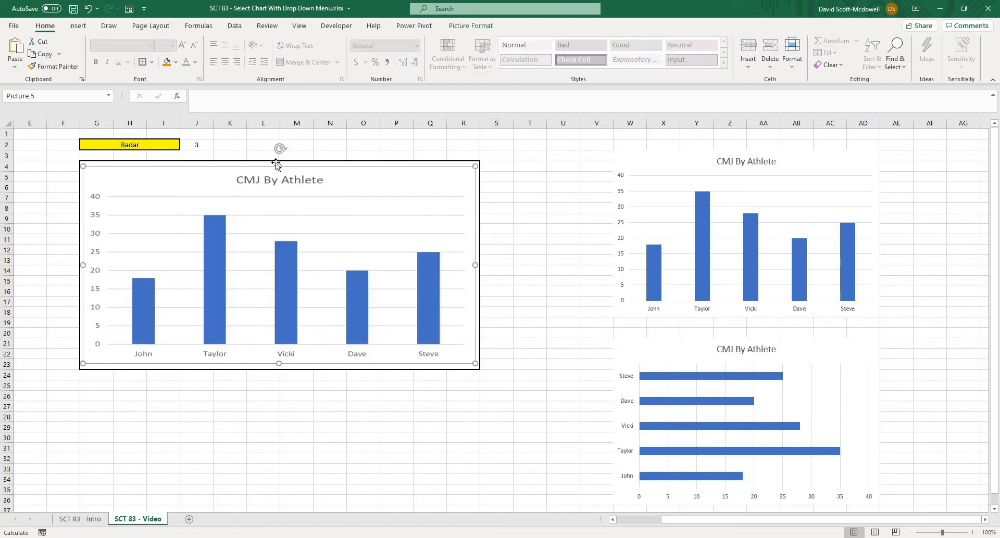
{"action": "left_click_drag", "start_coordinate": [277, 164], "coordinate": [276, 161]}
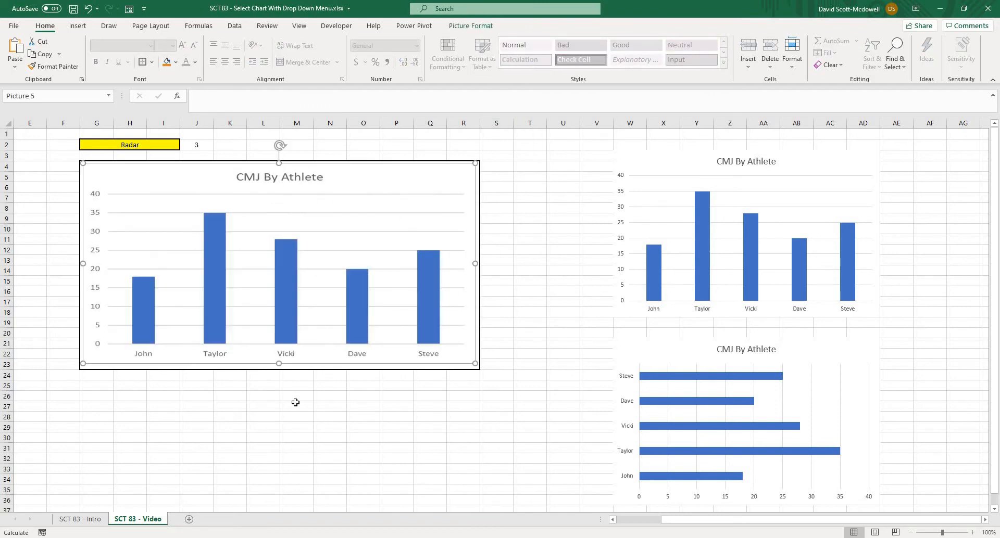
{"action": "left_click", "coordinate": [295, 402]}
{"action": "left_click", "coordinate": [281, 354]}
{"action": "left_click_drag", "start_coordinate": [277, 363], "coordinate": [279, 367]}
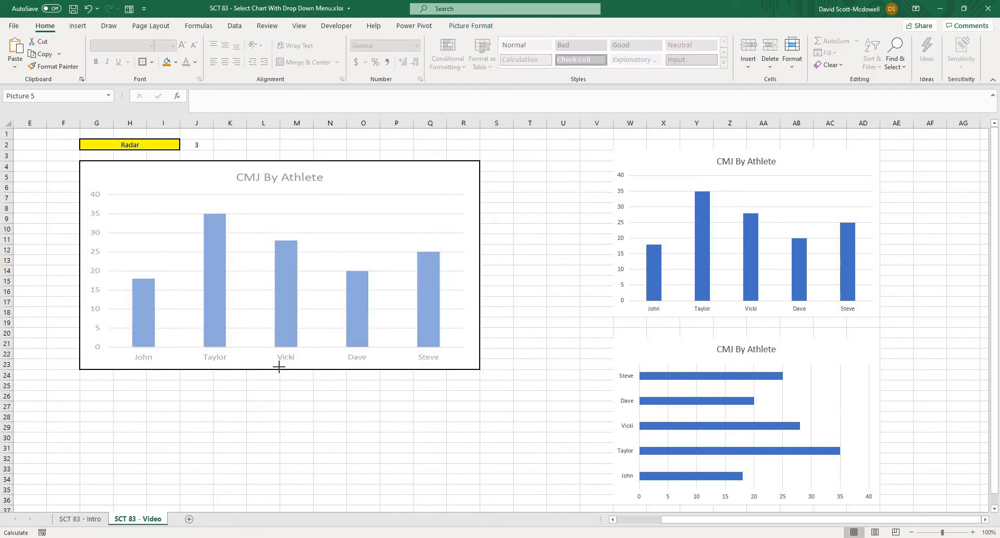
{"action": "left_click", "coordinate": [300, 410]}
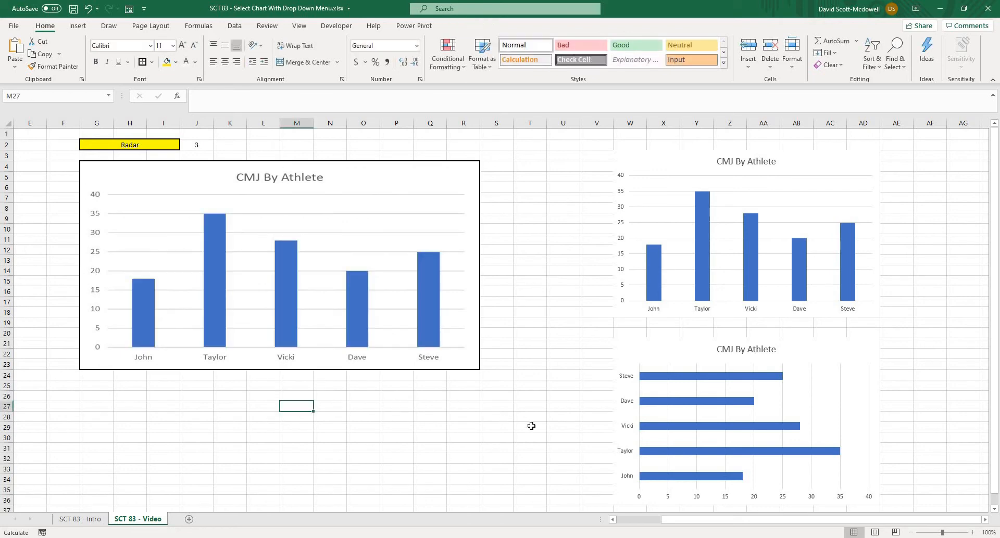
Select the cells W3:AD18 behind the vertical bar chart and name the range chartvideo1
{"action": "left_click", "coordinate": [440, 425]}
{"action": "mouse_move", "coordinate": [706, 522]}
{"action": "left_mouse_down"}
{"action": "mouse_move", "coordinate": [656, 523]}
{"action": "mouse_move", "coordinate": [716, 518]}
{"action": "left_mouse_up"}
{"action": "scroll", "coordinate": [904, 283], "scroll_direction": "left", "scroll_amount": 1}
{"action": "left_click", "coordinate": [691, 157]}
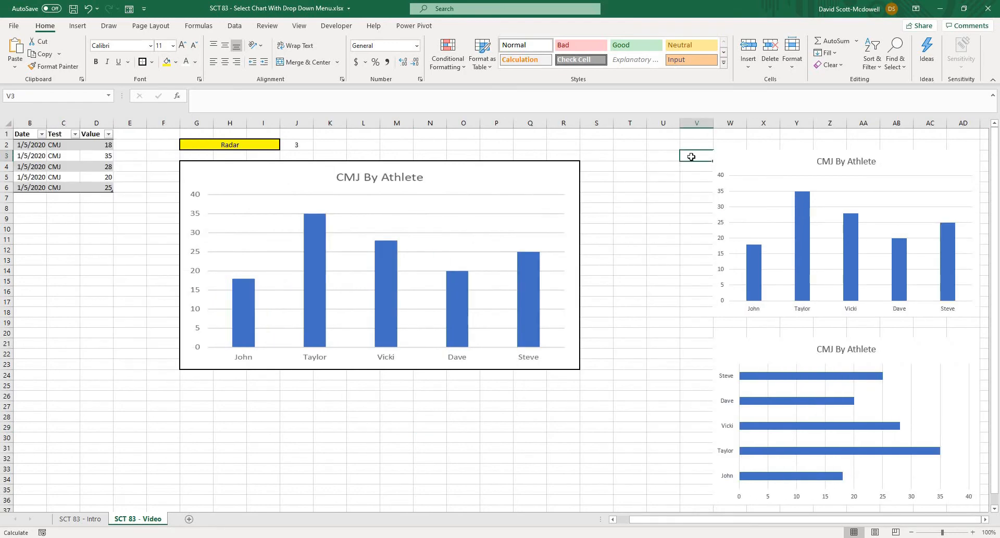
{"action": "left_click", "coordinate": [689, 211]}
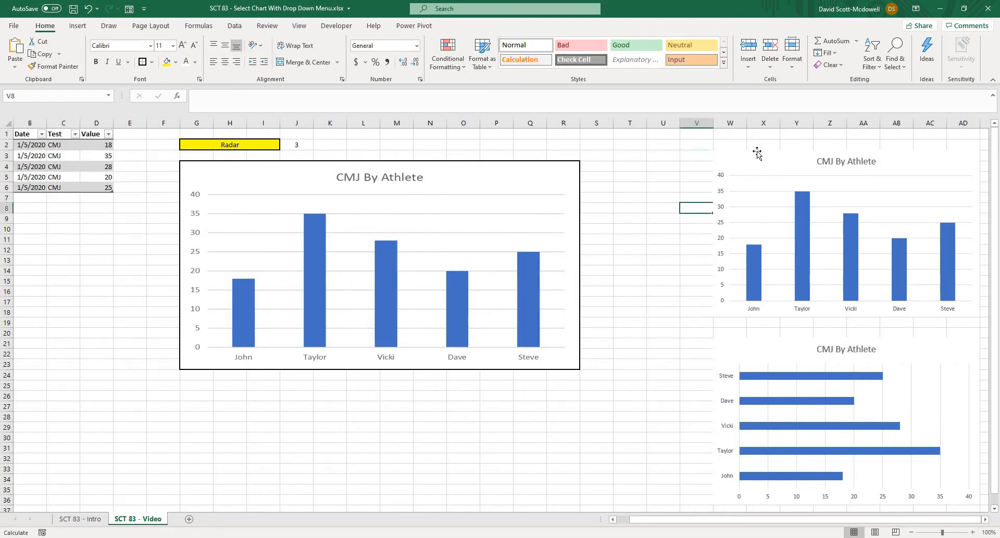
{"action": "left_click", "coordinate": [665, 229]}
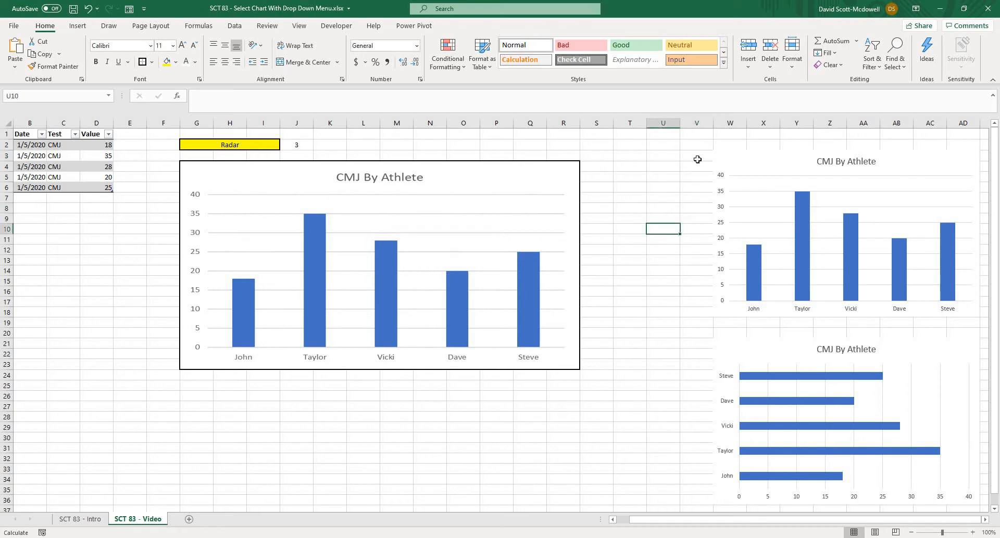
{"action": "left_click", "coordinate": [697, 159]}
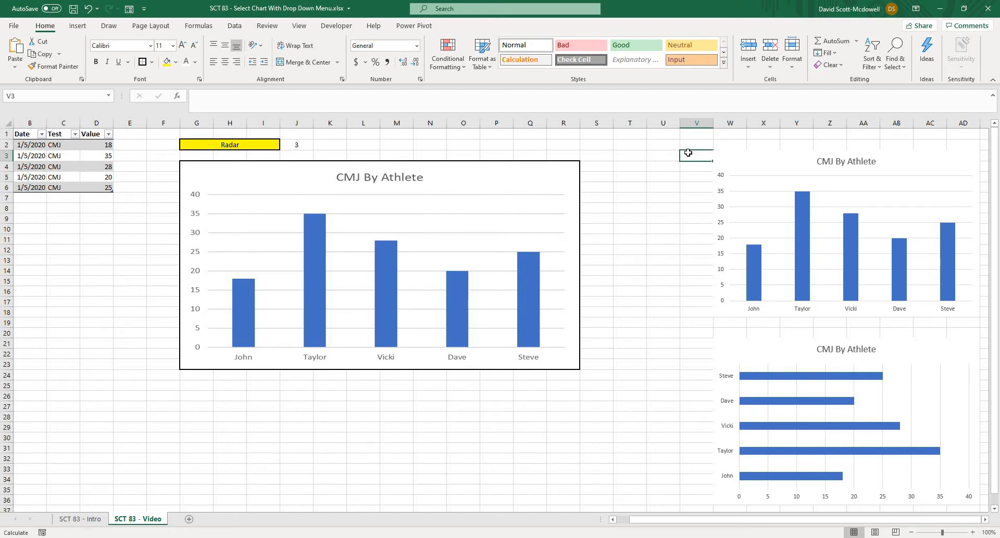
{"action": "key", "text": "Right"}
{"action": "key", "text": "shift+Down"}
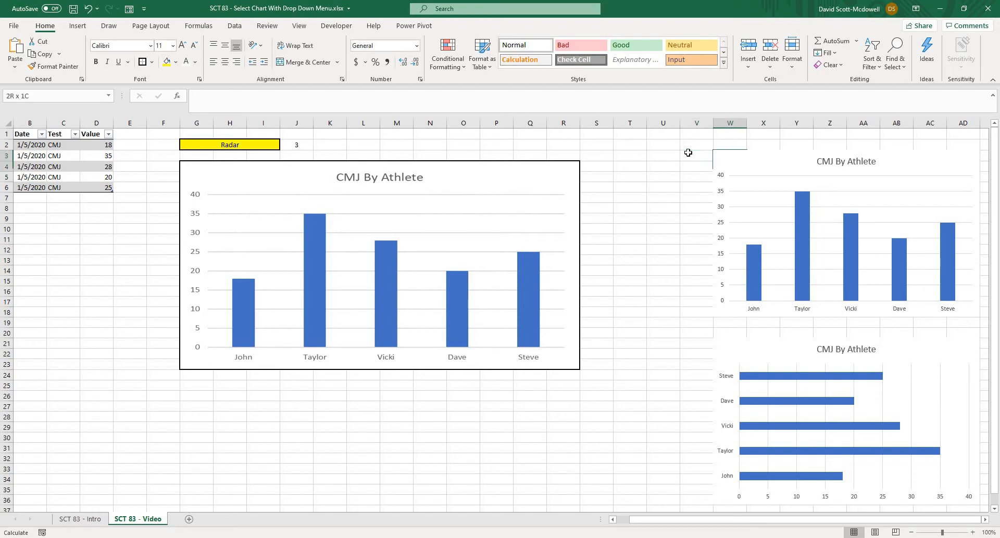
{"action": "key", "text": "shift+Down"}
{"action": "key", "text": "shift+Down"}
{"action": "key", "text": "shift+Down"}
{"action": "key", "text": "shift+Down"}
{"action": "key", "text": "shift+Down"}
{"action": "key", "text": "shift+Down"}
{"action": "key", "text": "shift+Down"}
{"action": "key", "text": "shift+Down"}
{"action": "key", "text": "shift+Down"}
{"action": "key", "text": "shift+Down"}
{"action": "key", "text": "shift+Down"}
{"action": "key", "text": "shift+Down"}
{"action": "key", "text": "shift+Down"}
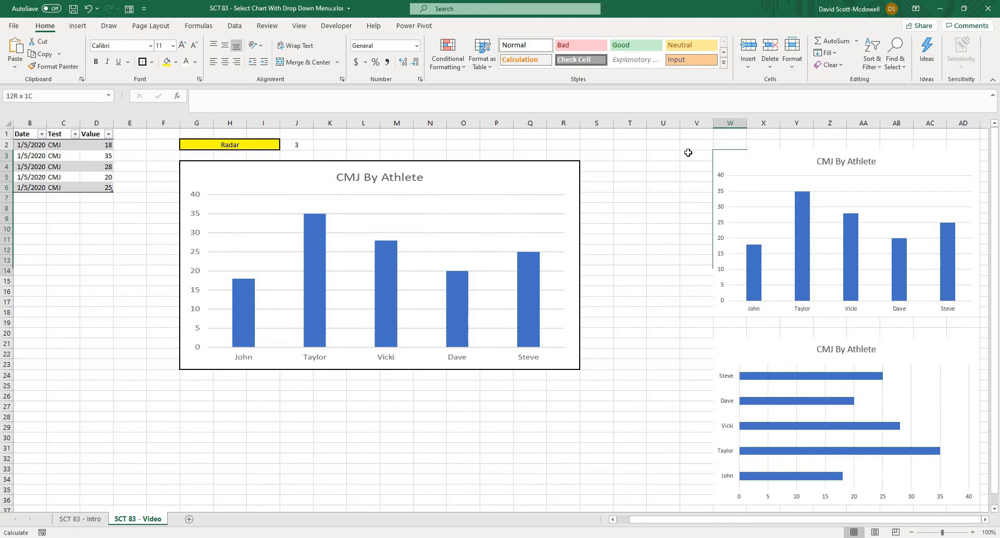
{"action": "key", "text": "shift+Down"}
{"action": "key", "text": "shift+Right"}
{"action": "key", "text": "shift+Right"}
{"action": "key", "text": "shift+Right"}
{"action": "key", "text": "shift+Right"}
{"action": "key", "text": "shift+Right"}
{"action": "key", "text": "shift+Right"}
{"action": "key", "text": "shift+Right"}
{"action": "key", "text": "shift+Right"}
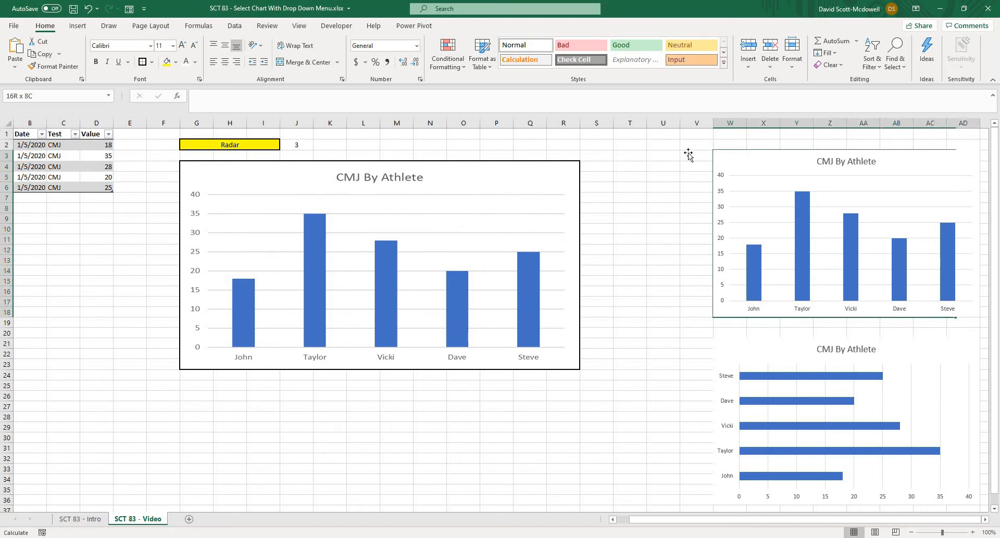
{"action": "key", "text": "shift+Left"}
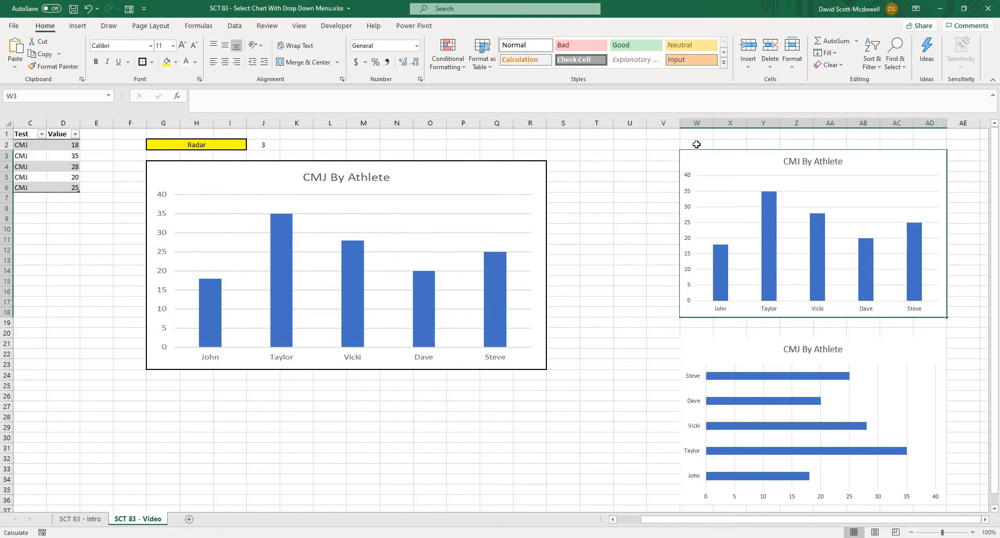
{"action": "left_click", "coordinate": [33, 95]}
{"action": "type", "text": "chartvideo1"}
{"action": "key", "text": "Return"}
{"action": "left_click", "coordinate": [388, 428]}
Link the picture in the display area to the named range with the formula =chartvideo1
{"action": "left_click", "coordinate": [337, 276]}
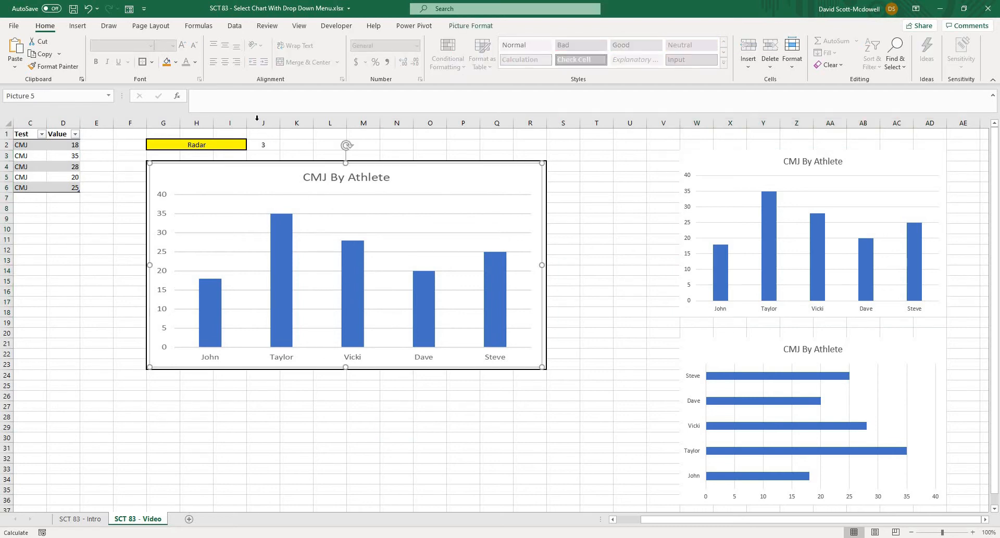
{"action": "left_click", "coordinate": [245, 105]}
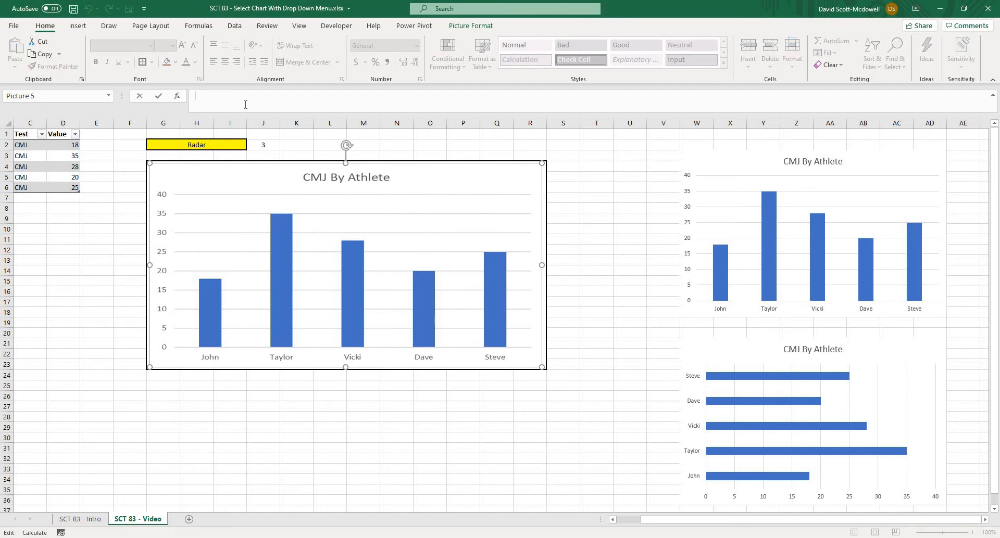
{"action": "type", "text": "=chartvideo1"}
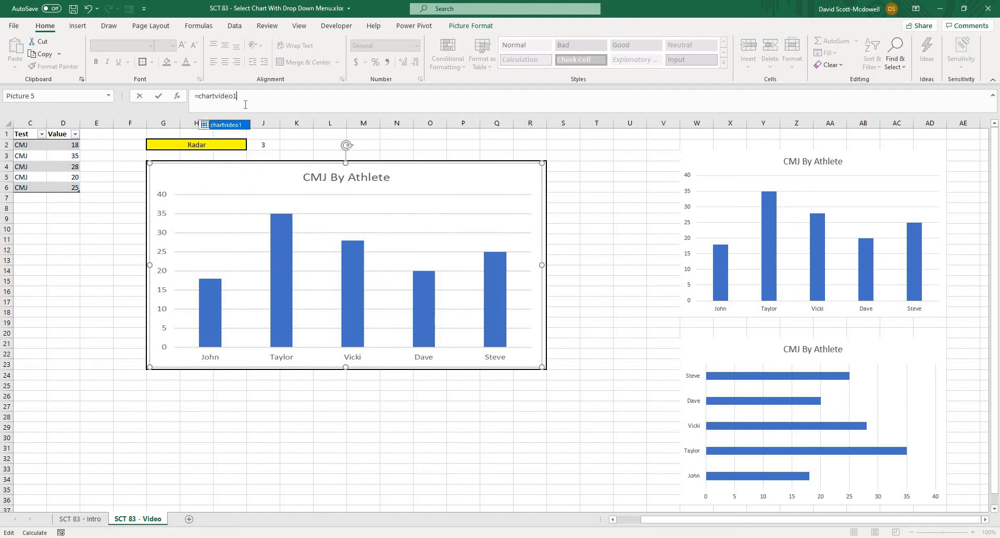
{"action": "key", "text": "Return"}
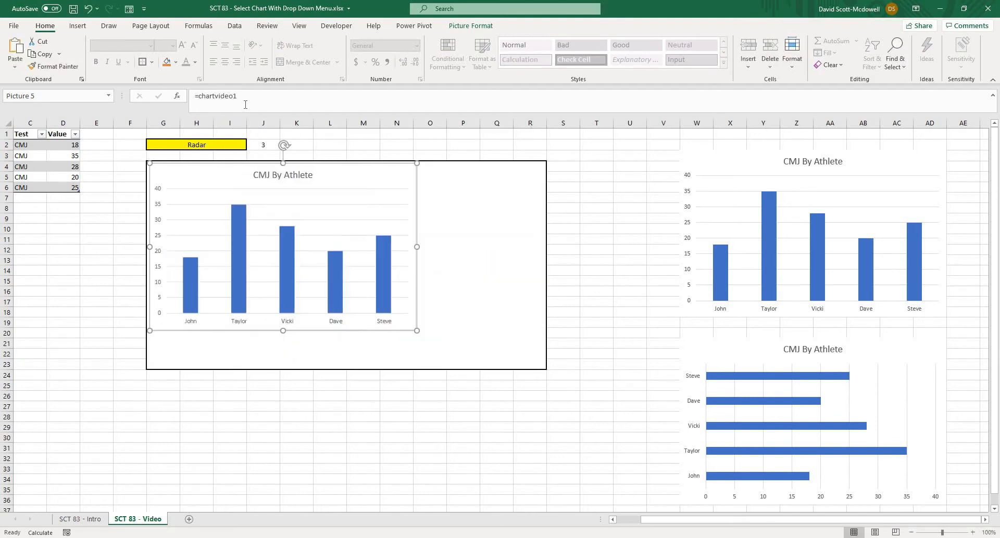
{"action": "left_click", "coordinate": [386, 386]}
Stretch the linked picture in width and height to fill the bordered display area again
{"action": "left_click", "coordinate": [376, 268]}
{"action": "left_click_drag", "start_coordinate": [444, 246], "coordinate": [543, 246]}
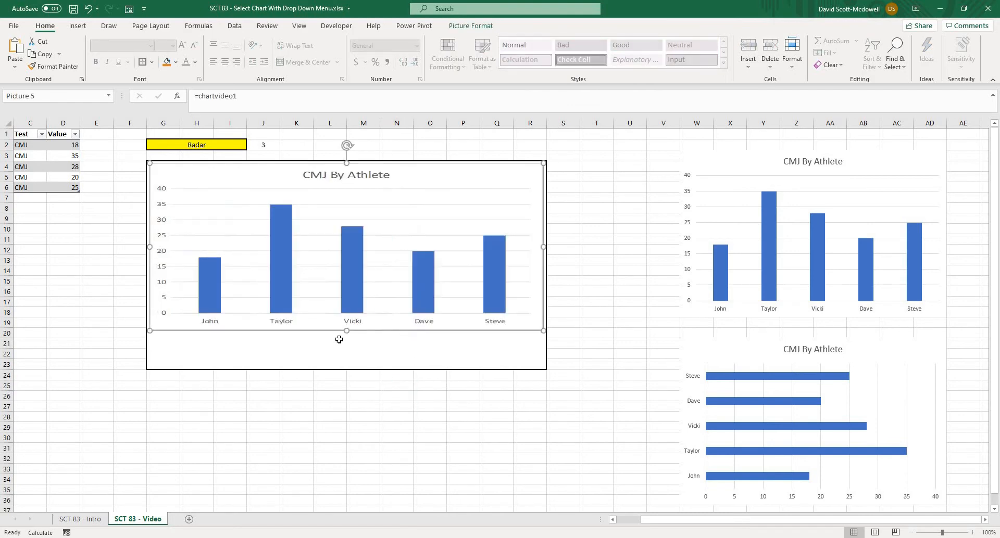
{"action": "left_click_drag", "start_coordinate": [339, 340], "coordinate": [341, 368]}
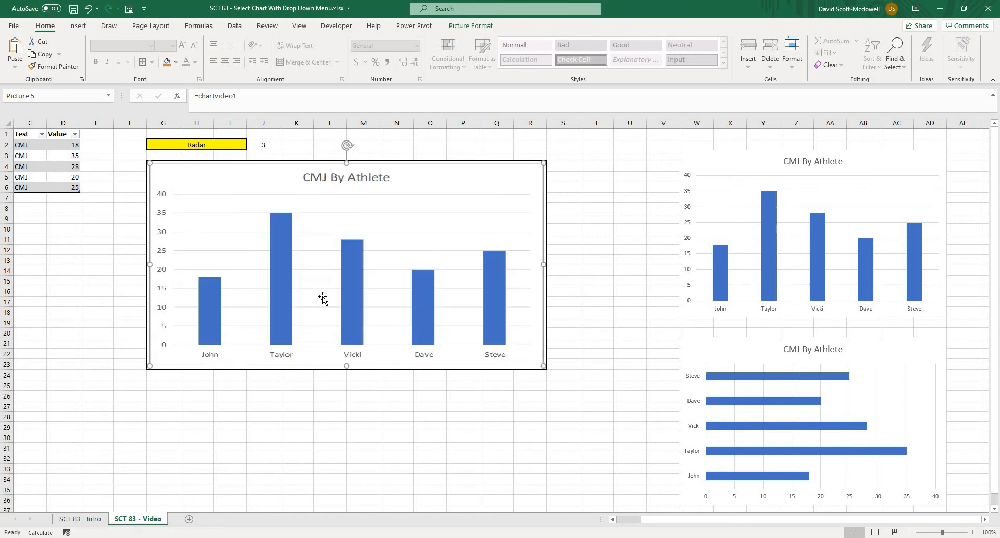
{"action": "left_click", "coordinate": [651, 258]}
Move the vertical bar chart off its named cells to test the linked picture, and undo the move
{"action": "left_click", "coordinate": [727, 214]}
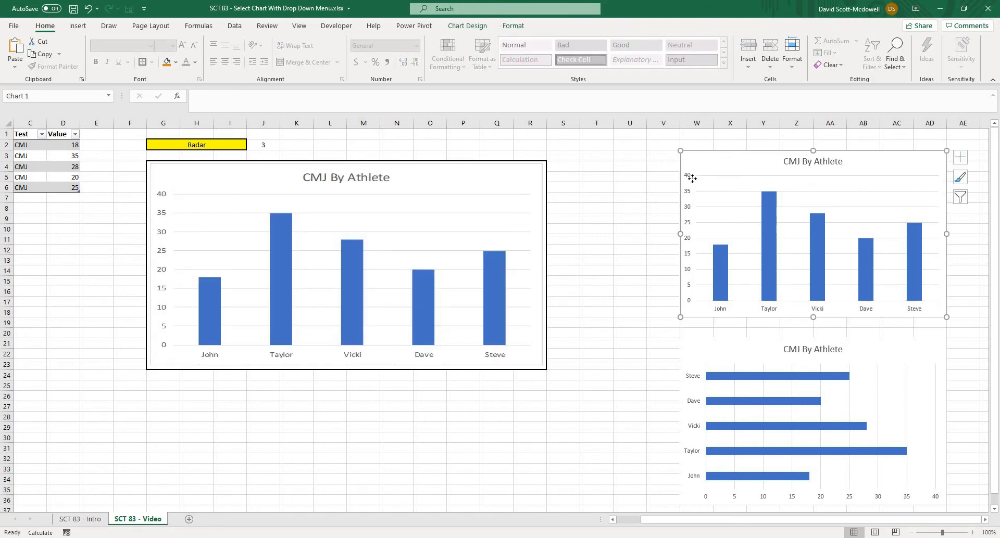
{"action": "left_click_drag", "start_coordinate": [692, 179], "coordinate": [599, 275]}
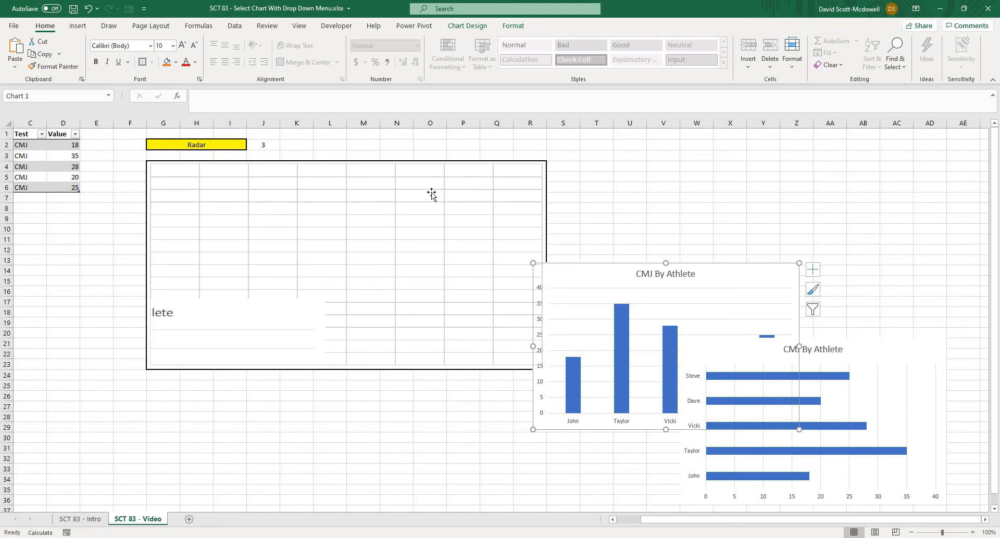
{"action": "key", "text": "ctrl+z"}
{"action": "left_click", "coordinate": [629, 343]}
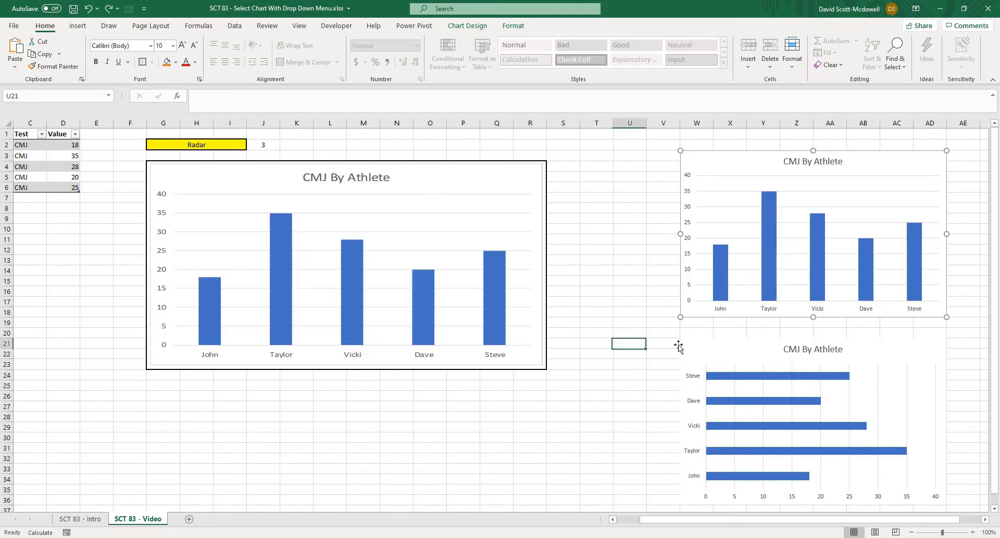
{"action": "left_click", "coordinate": [666, 332]}
{"action": "key", "text": "Right"}
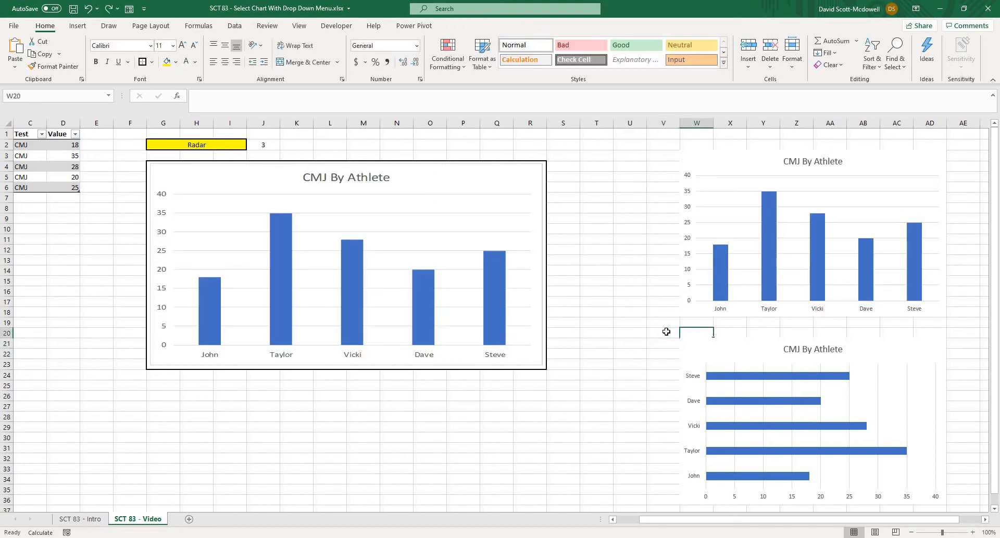
{"action": "key", "text": "shift+Right"}
{"action": "key", "text": "shift+Right"}
{"action": "key", "text": "shift+Right"}
{"action": "key", "text": "shift+Right"}
{"action": "key", "text": "shift+Right"}
{"action": "key", "text": "shift+Right"}
{"action": "key", "text": "shift+Right"}
{"action": "key", "text": "shift+Down"}
{"action": "key", "text": "shift+Down"}
{"action": "key", "text": "shift+Down"}
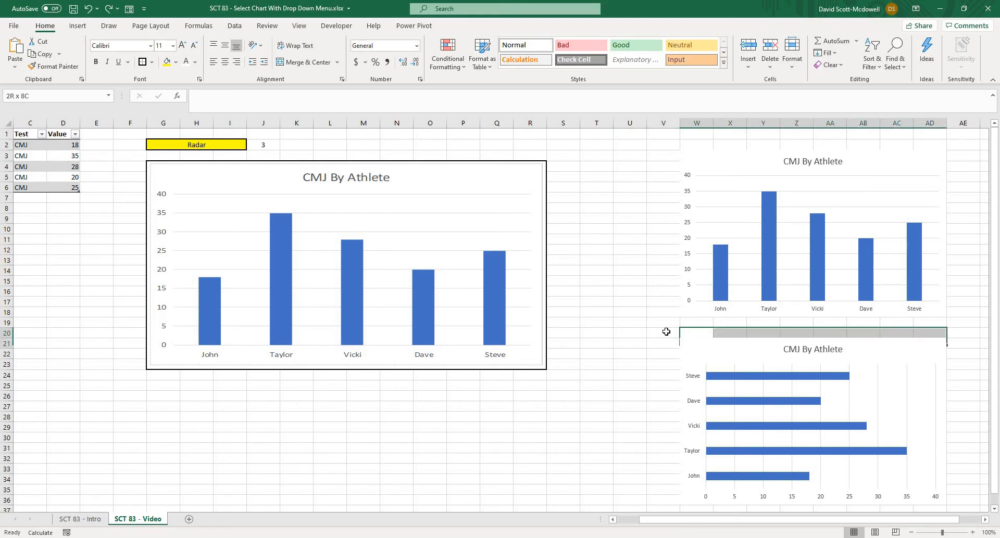
{"action": "key", "text": "shift+Down"}
{"action": "key", "text": "shift+Down"}
{"action": "key", "text": "shift+Down"}
{"action": "key", "text": "shift+Down"}
{"action": "key", "text": "shift+Down"}
{"action": "key", "text": "shift+Down"}
{"action": "key", "text": "shift+Down"}
{"action": "key", "text": "shift+Down"}
{"action": "key", "text": "shift+Down"}
{"action": "key", "text": "shift+Down"}
{"action": "key", "text": "shift+Down"}
Select the cells W21:AD36 behind the horizontal bar chart and name the range chartvideo2
{"action": "key", "text": "Down"}
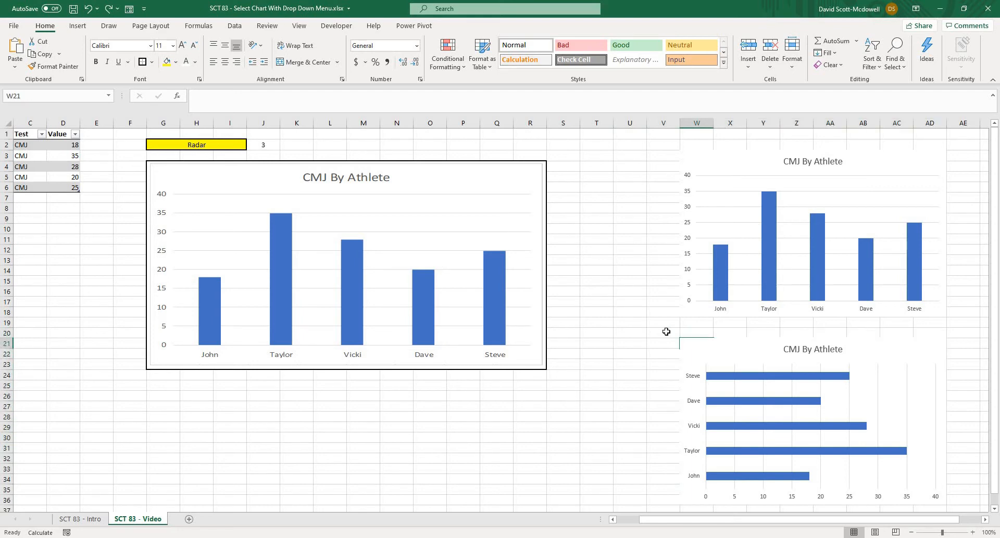
{"action": "key", "text": "shift+Right"}
{"action": "key", "text": "shift+Right"}
{"action": "key", "text": "shift+Right"}
{"action": "key", "text": "shift+Right"}
{"action": "key", "text": "shift+Right"}
{"action": "key", "text": "shift+Right"}
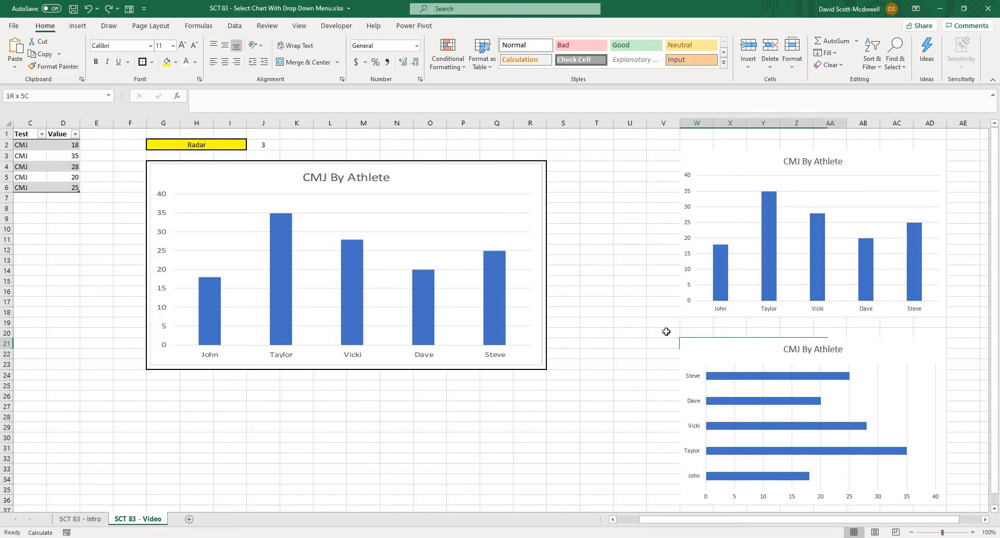
{"action": "key", "text": "shift+Down"}
{"action": "key", "text": "shift+Down"}
{"action": "key", "text": "shift+Down"}
{"action": "key", "text": "shift+Down"}
{"action": "key", "text": "shift+Down"}
{"action": "key", "text": "shift+Down"}
{"action": "key", "text": "shift+Down"}
{"action": "key", "text": "shift+Down"}
{"action": "key", "text": "shift+Down"}
{"action": "key", "text": "shift+Down"}
{"action": "key", "text": "shift+Down"}
{"action": "key", "text": "shift+Down"}
{"action": "key", "text": "shift+Down"}
{"action": "key", "text": "shift+Down"}
{"action": "key", "text": "shift+Down"}
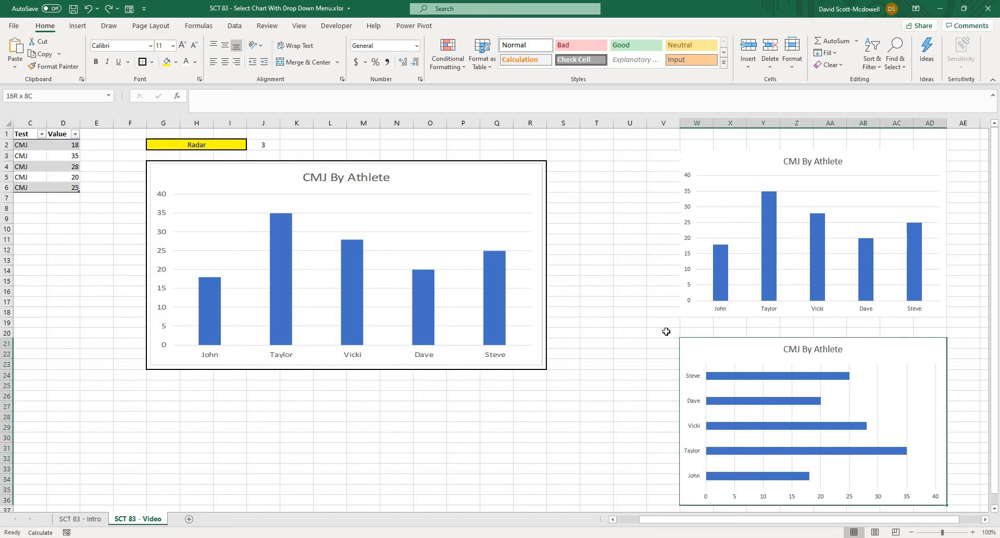
{"action": "left_click", "coordinate": [39, 97]}
{"action": "type", "text": "chartvideo1"}
{"action": "key", "text": "Return"}
Change the formula of the picture in the display area to =chartvideo2
{"action": "left_click", "coordinate": [257, 158]}
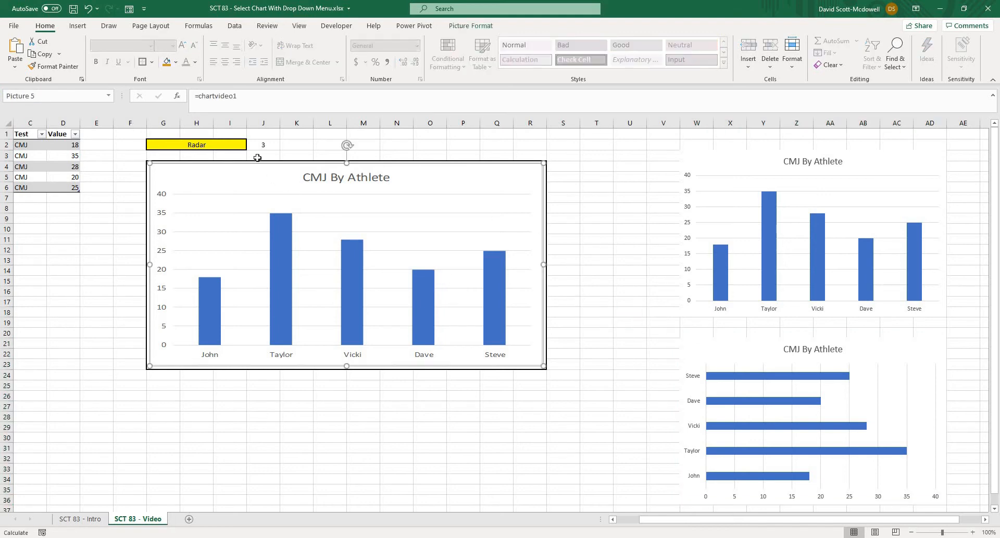
{"action": "left_click", "coordinate": [249, 95]}
{"action": "key", "text": "BackSpace"}
{"action": "type", "text": "2"}
{"action": "key", "text": "Return"}
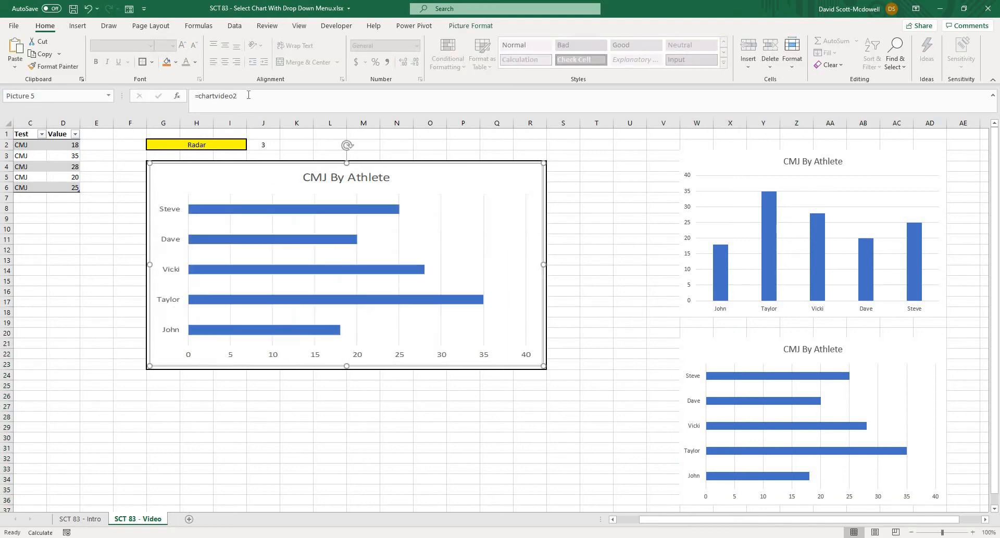
{"action": "left_click", "coordinate": [420, 411]}
Select the cells W39:AD54 behind the radar chart and name the range chartvideo3
{"action": "scroll", "coordinate": [480, 413], "scroll_direction": "down", "scroll_amount": 5}
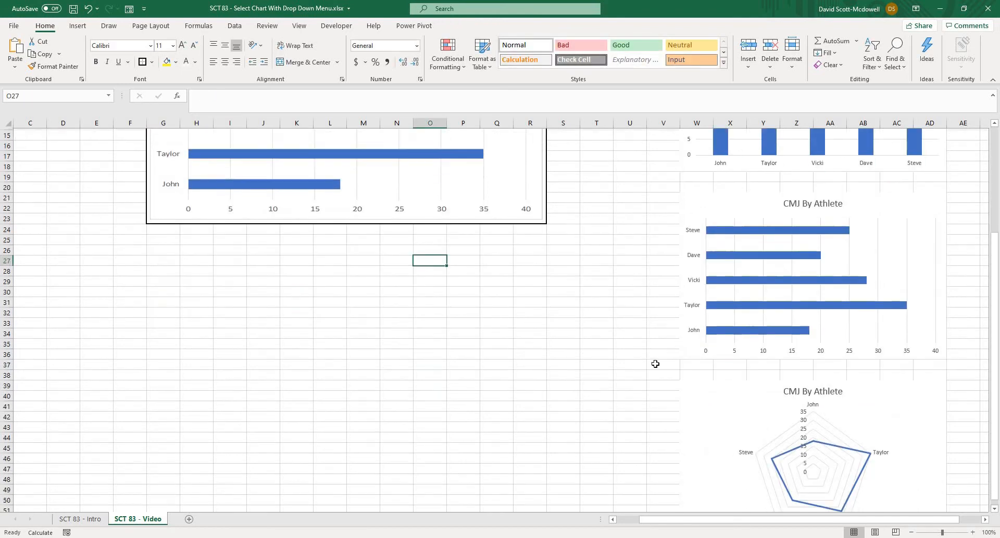
{"action": "left_click", "coordinate": [676, 365]}
{"action": "key", "text": "Down"}
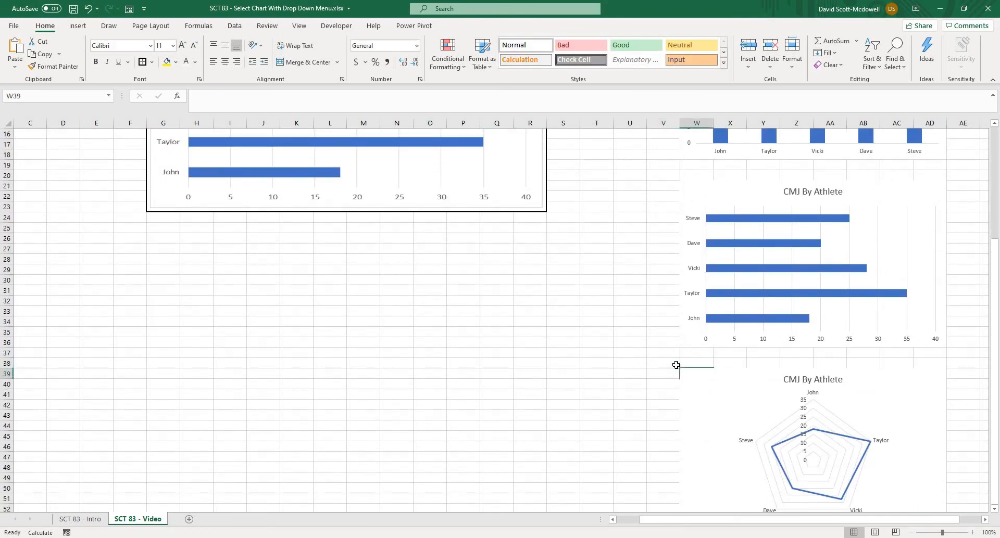
{"action": "key", "text": "shift+Right"}
{"action": "key", "text": "shift+Right"}
{"action": "key", "text": "shift+Right"}
{"action": "key", "text": "shift+Right"}
{"action": "key", "text": "shift+Right"}
{"action": "key", "text": "shift+Right"}
{"action": "key", "text": "shift+Right"}
{"action": "key", "text": "shift+Down"}
{"action": "key", "text": "shift+Down"}
{"action": "key", "text": "shift+Down"}
{"action": "key", "text": "shift+Down"}
{"action": "key", "text": "shift+Down"}
{"action": "key", "text": "shift+Down"}
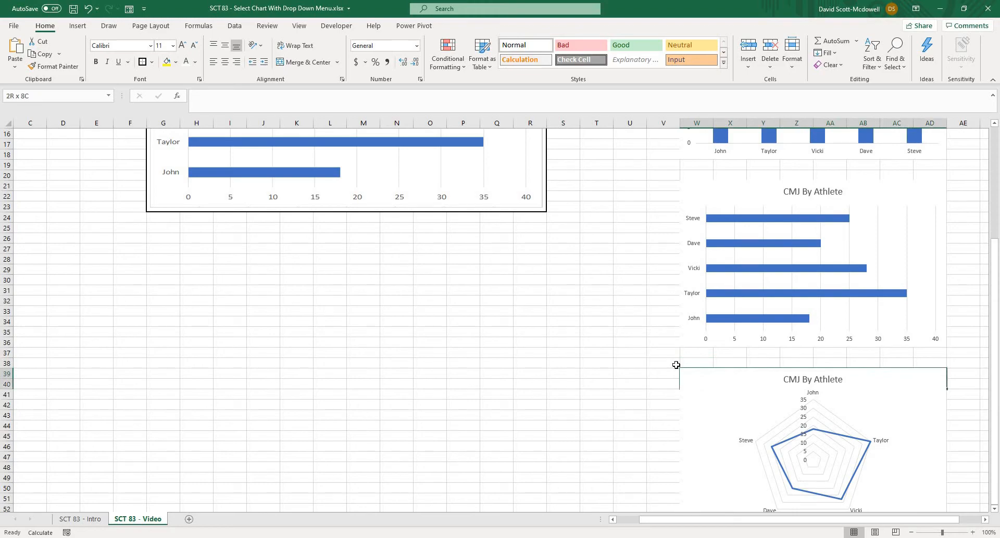
{"action": "scroll", "coordinate": [676, 365], "scroll_direction": "down", "scroll_amount": 2}
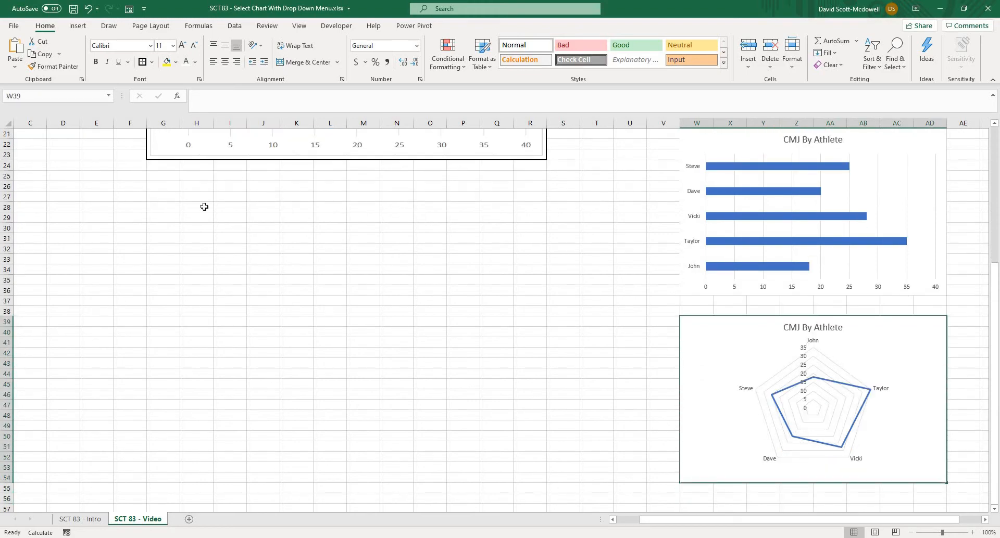
{"action": "left_click", "coordinate": [226, 103]}
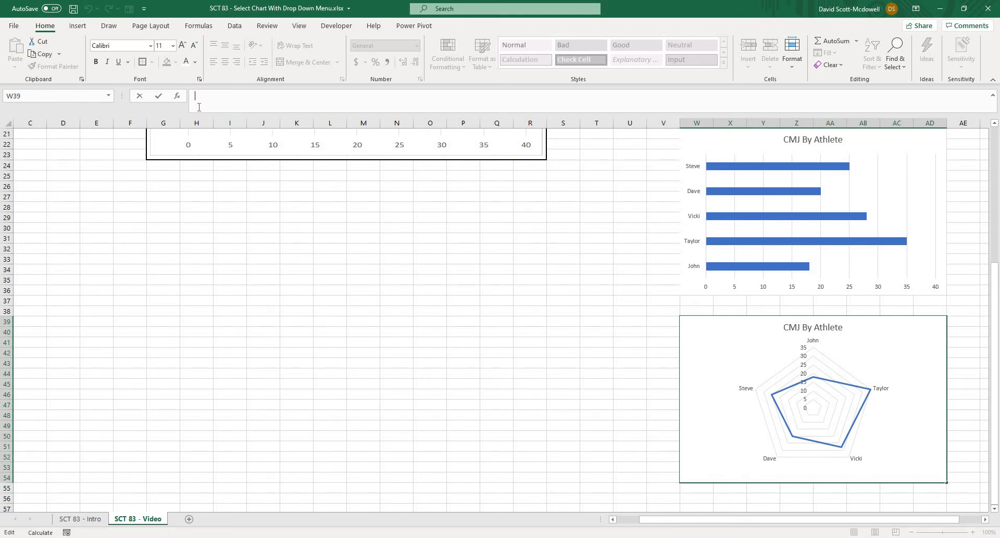
{"action": "key", "text": "Escape"}
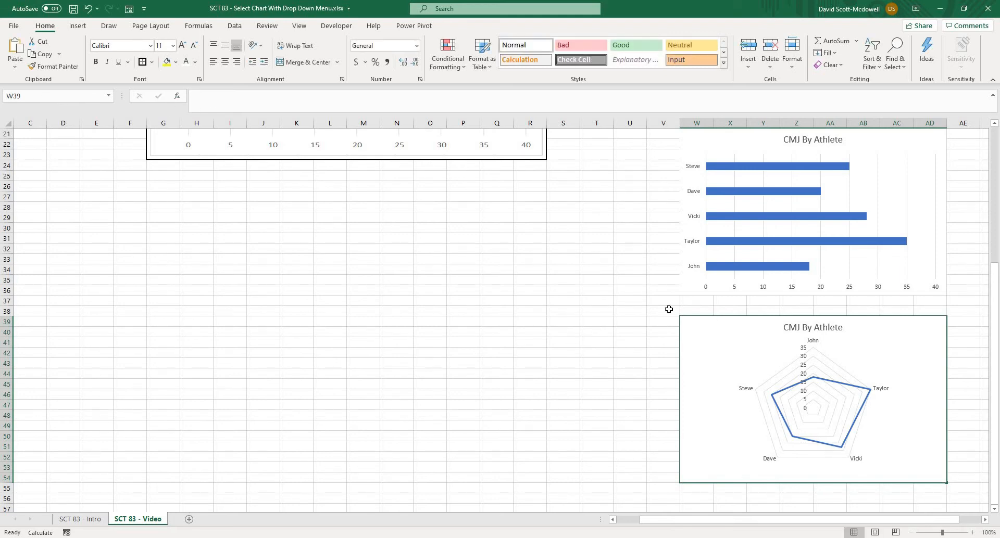
{"action": "left_click", "coordinate": [39, 97]}
{"action": "type", "text": "chartvid"}
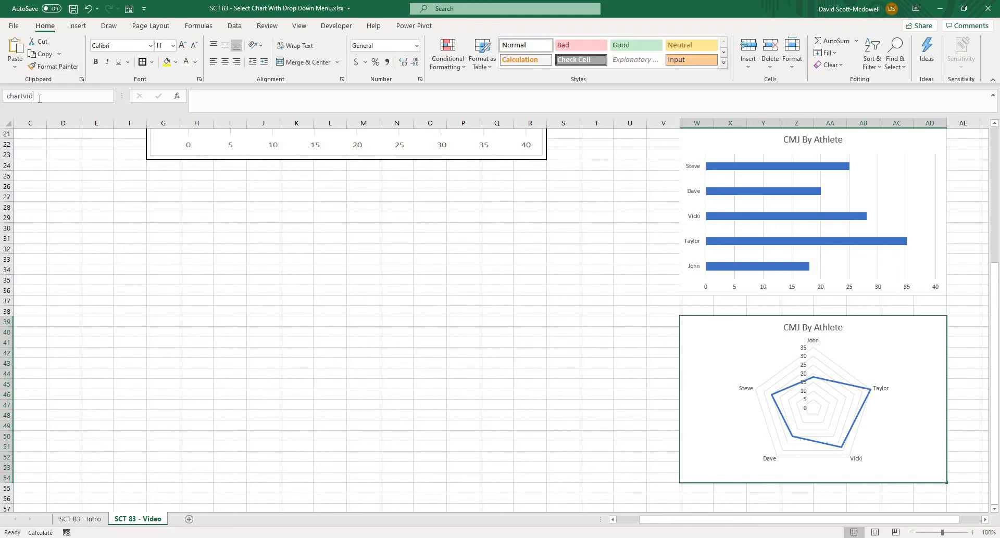
{"action": "type", "text": "eo3"}
{"action": "key", "text": "Return"}
Change the formula of the picture in the display area to =chartvideo3
{"action": "left_click", "coordinate": [401, 364]}
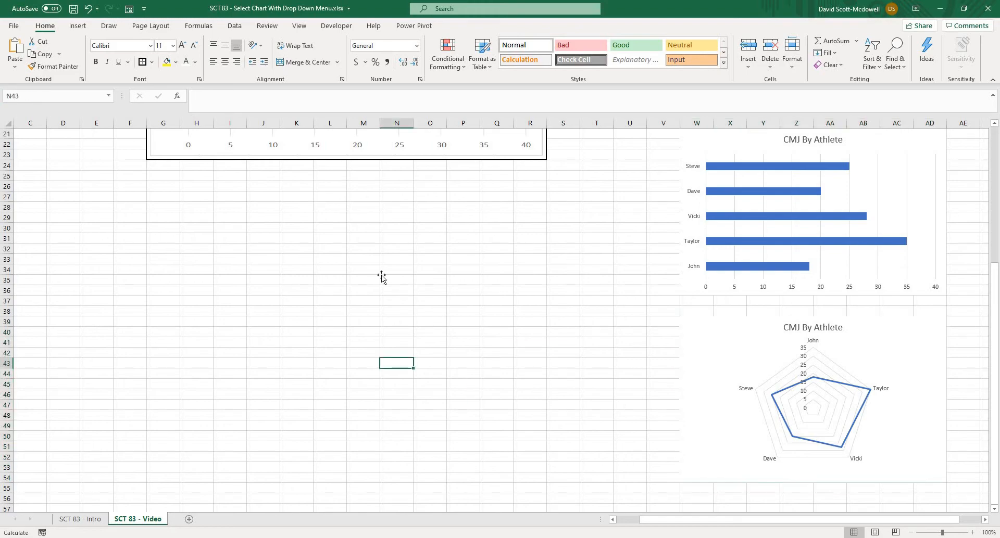
{"action": "scroll", "coordinate": [360, 271], "scroll_direction": "up", "scroll_amount": 7}
{"action": "left_click", "coordinate": [346, 270]}
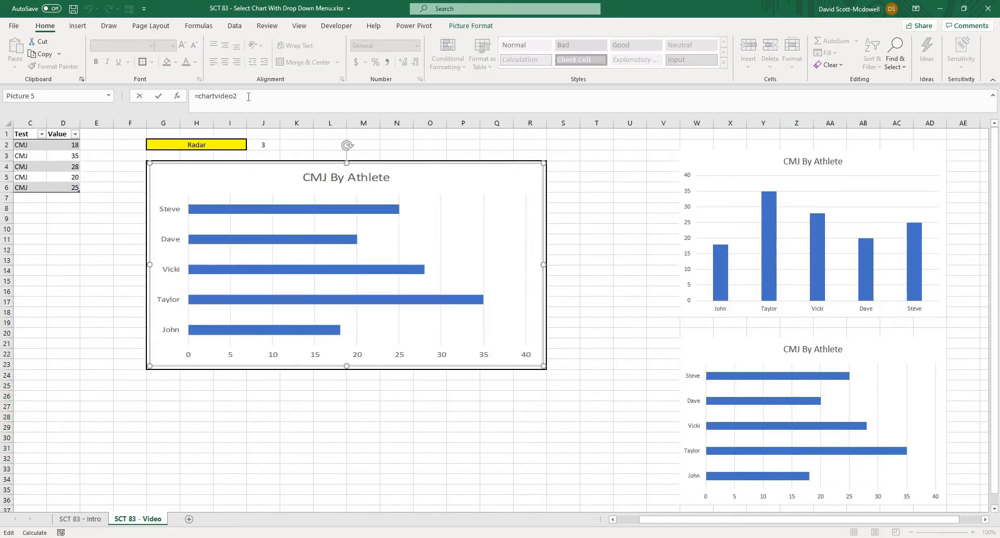
{"action": "left_click", "coordinate": [260, 407]}
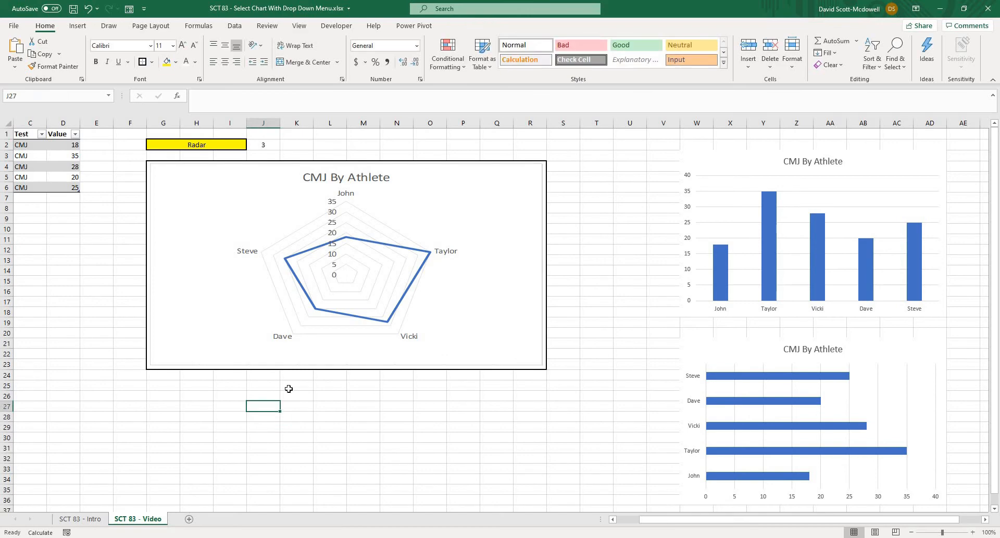
{"action": "left_click", "coordinate": [289, 220]}
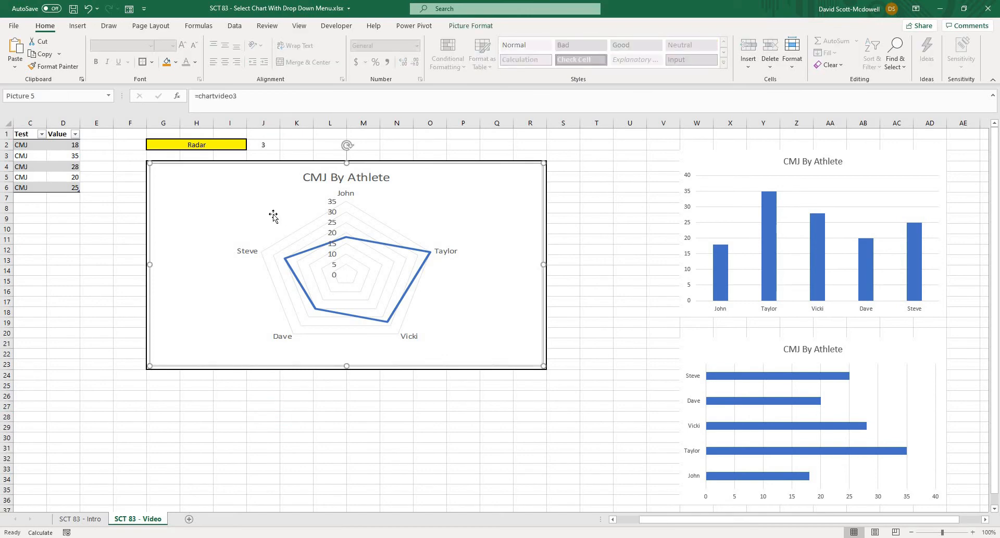
{"action": "left_click", "coordinate": [74, 286]}
{"action": "left_click", "coordinate": [278, 208]}
{"action": "left_click", "coordinate": [219, 146]}
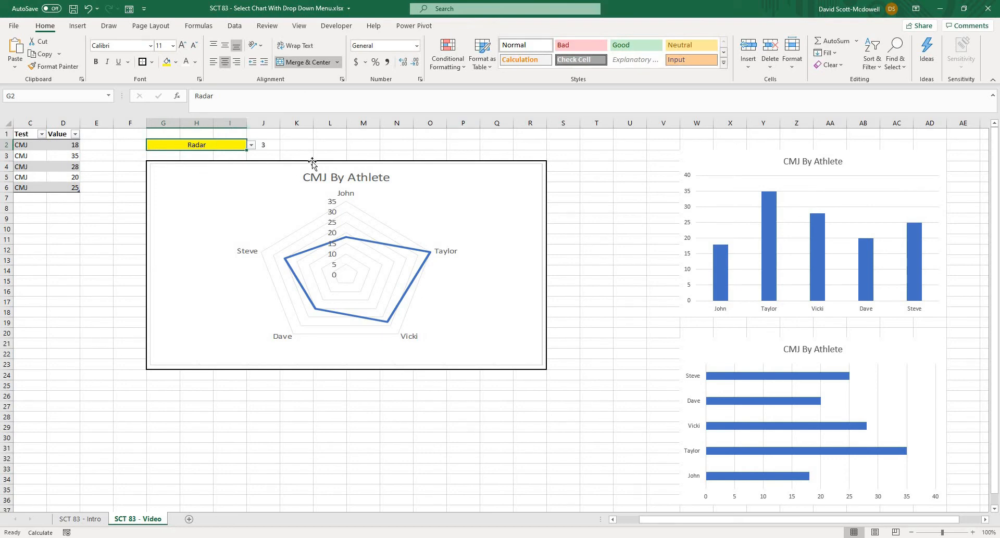
Enter the formula =CHOOSE(J2, chartvideo1, chartvideo2, chartvideo3) in cell L2
{"action": "left_click", "coordinate": [320, 143]}
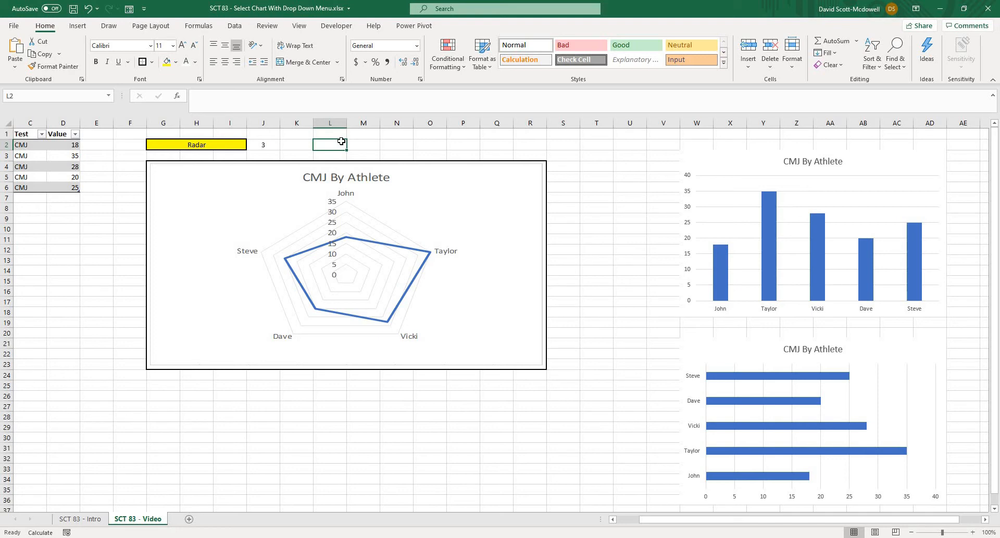
{"action": "type", "text": "=choos"}
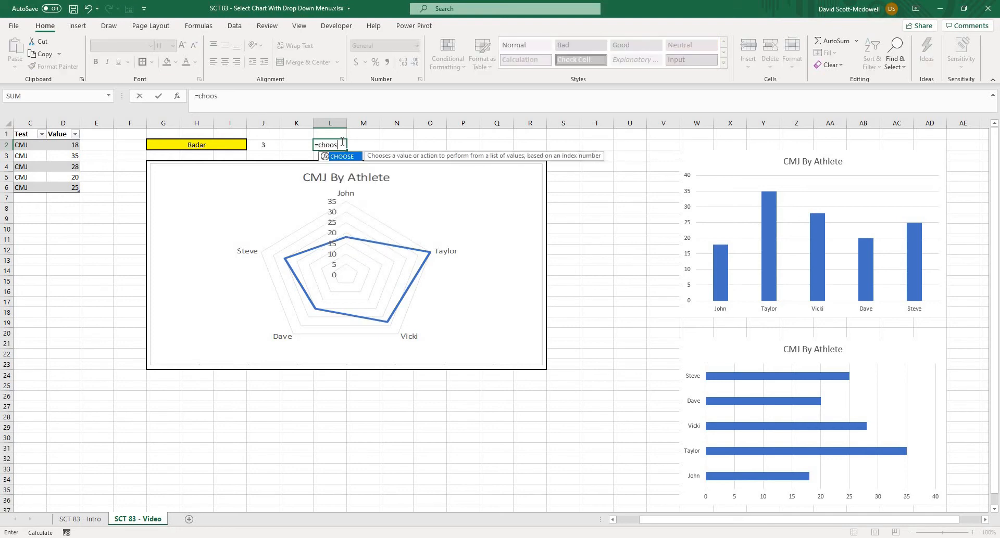
{"action": "type", "text": "e("}
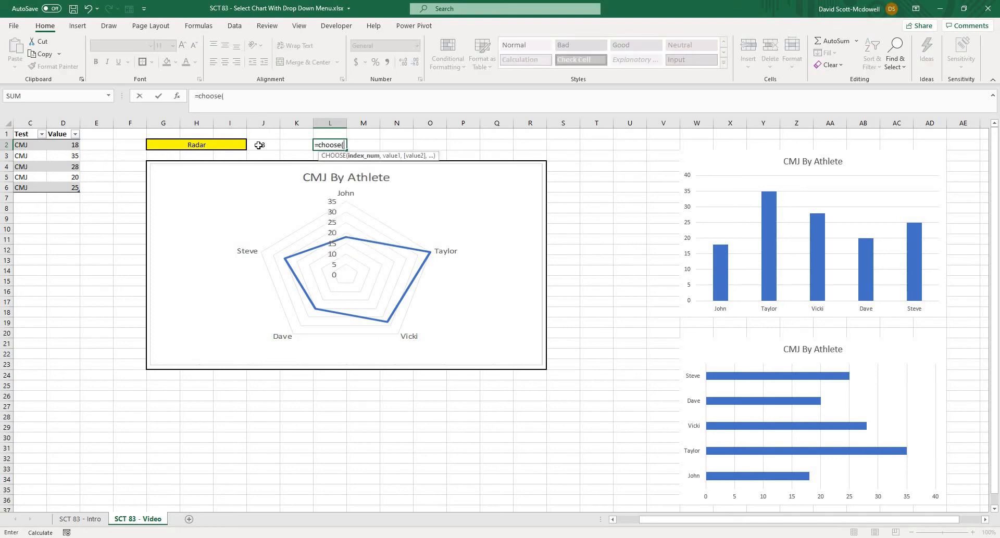
{"action": "left_click", "coordinate": [261, 145]}
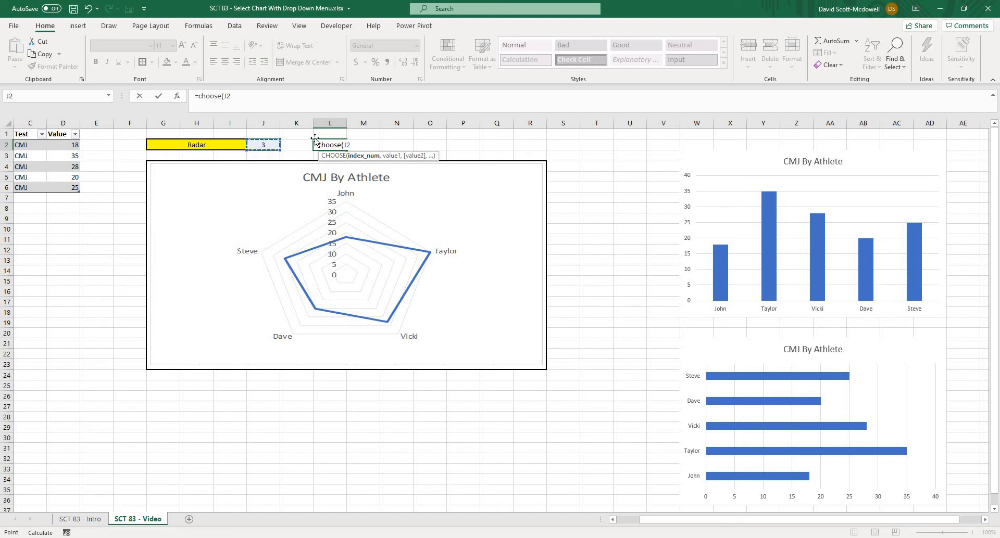
{"action": "type", "text": ","}
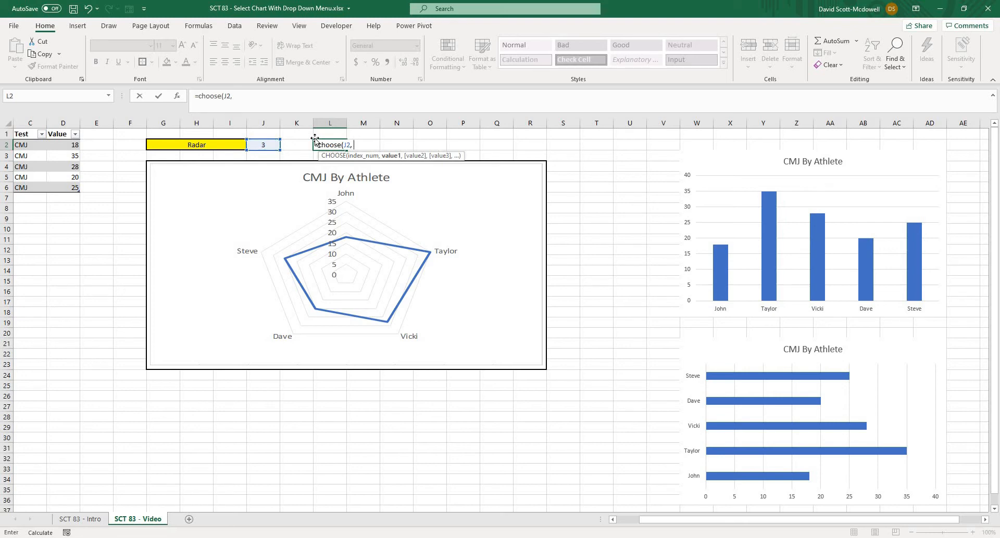
{"action": "type", "text": " chartvid"}
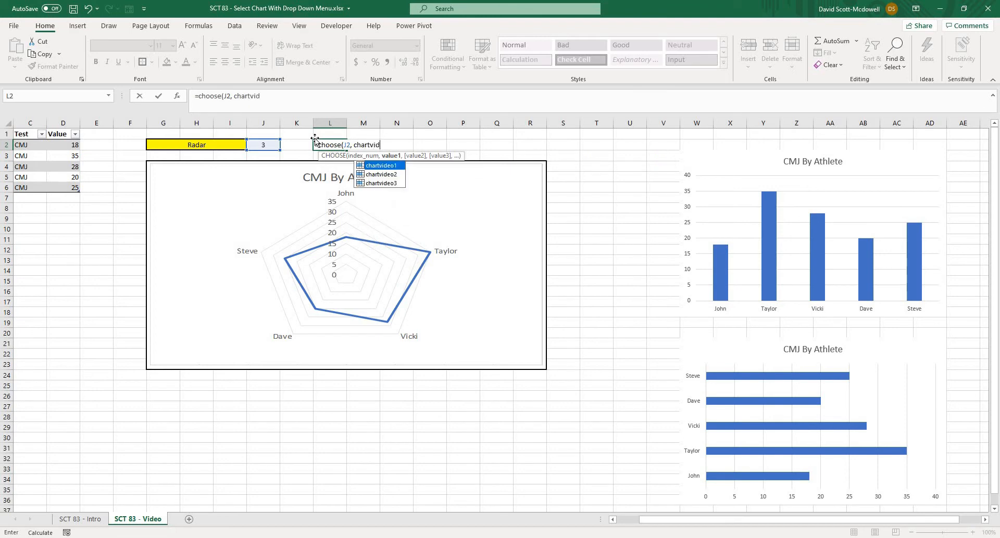
{"action": "type", "text": "eo1"}
{"action": "type", "text": ", chartvid"}
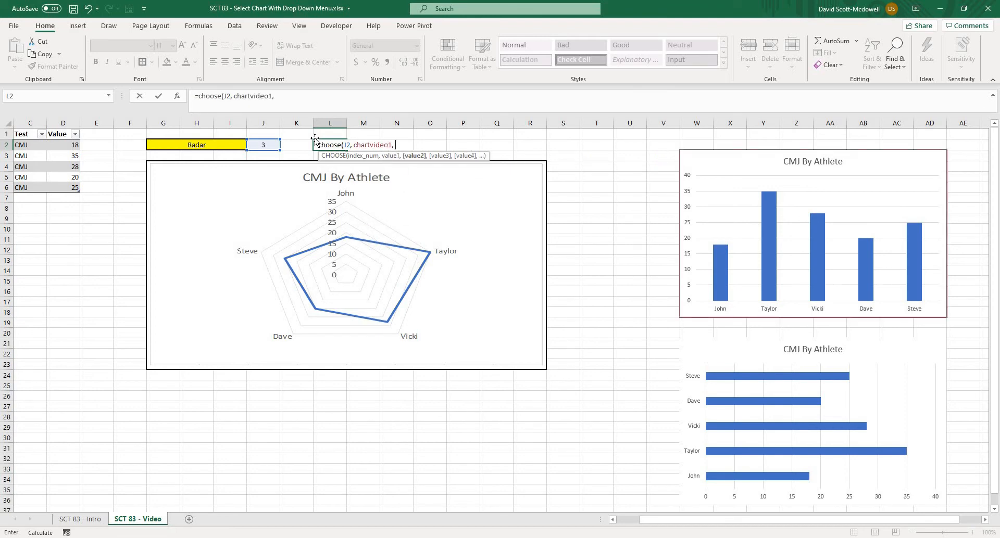
{"action": "type", "text": "eo2"}
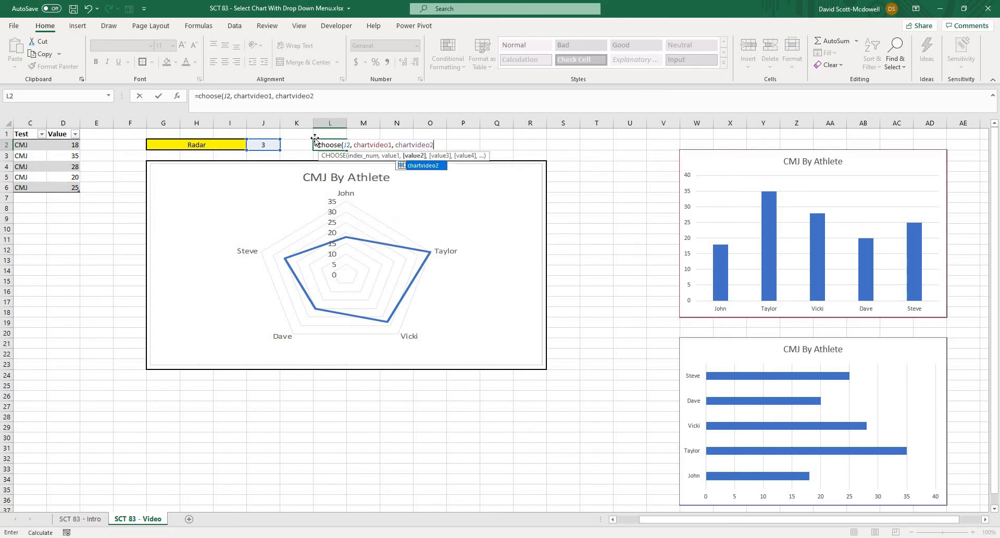
{"action": "type", "text": ", chartv"}
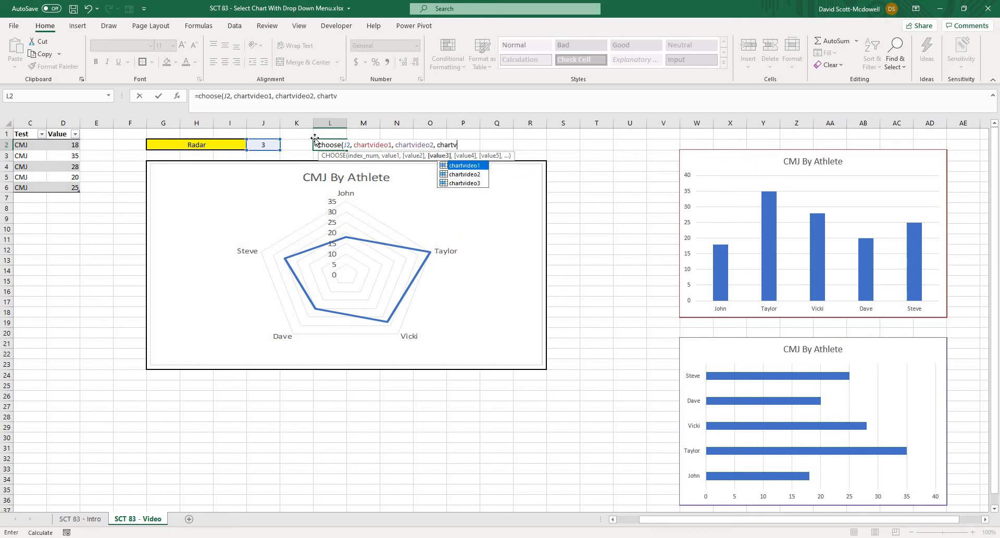
{"action": "type", "text": "ideo3"}
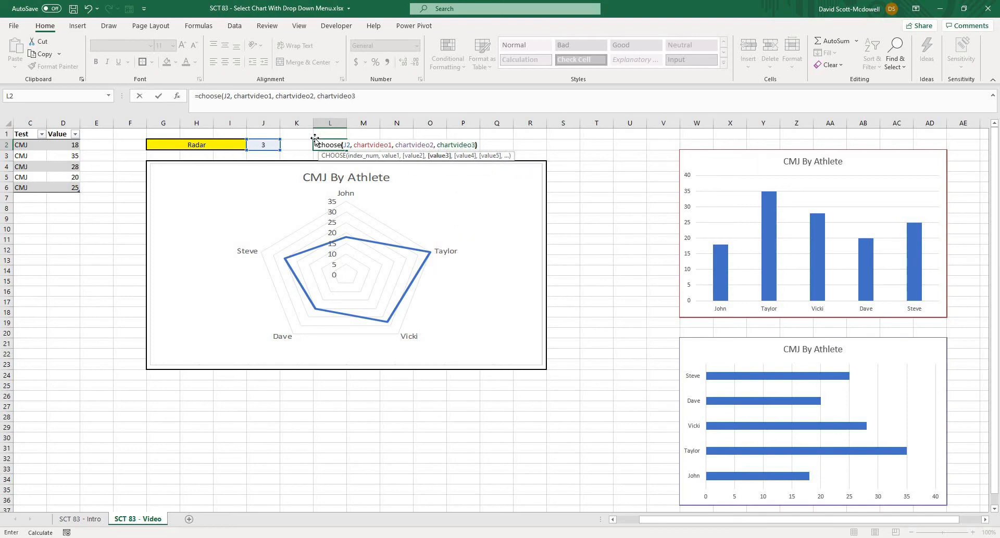
{"action": "type", "text": ")"}
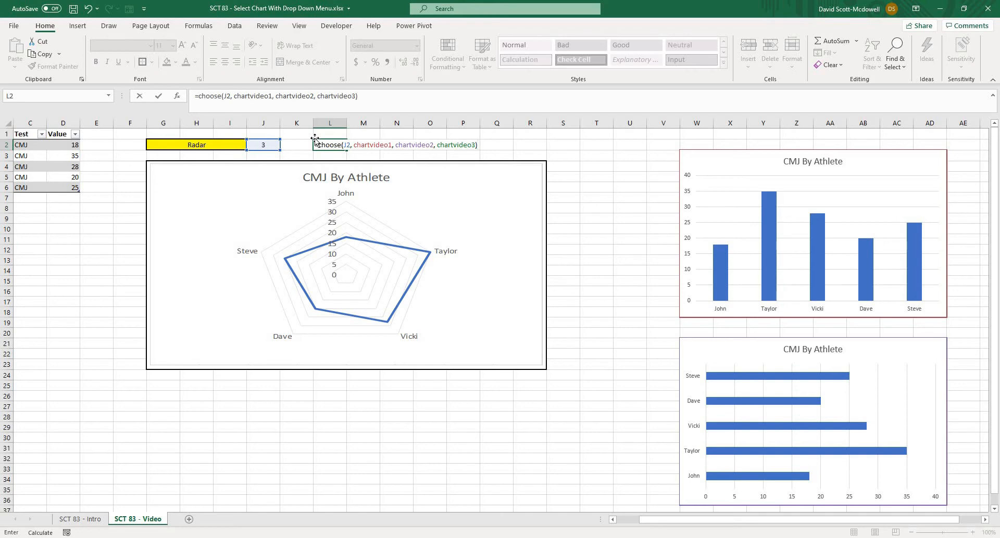
{"action": "key", "text": "Return"}
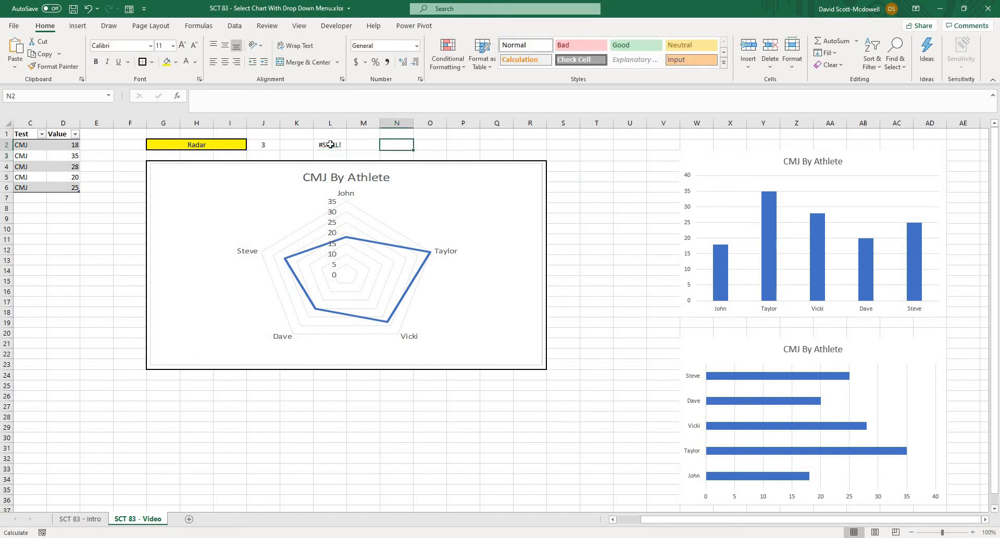
Examine the range that the CHOOSE formula in L2 tries to spill into
{"action": "left_click", "coordinate": [331, 145]}
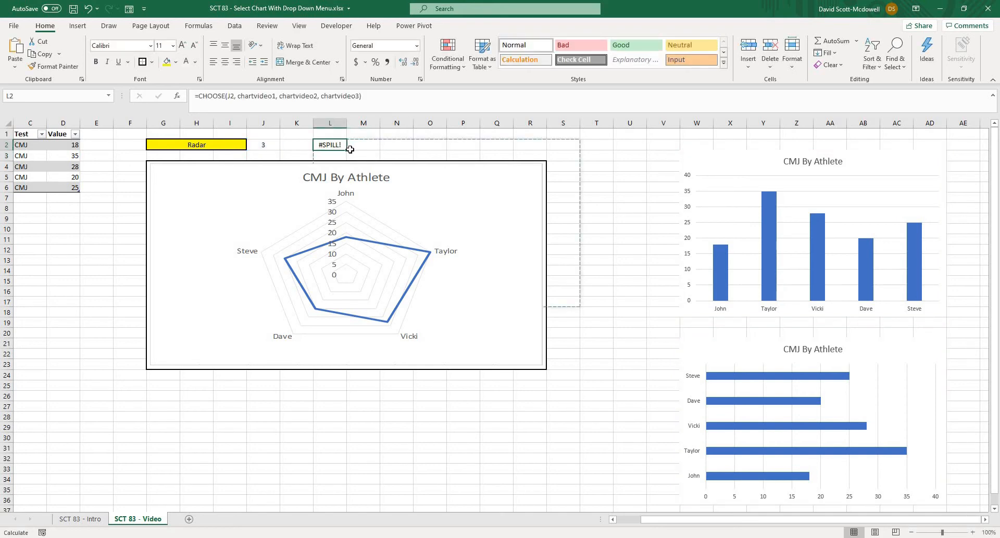
{"action": "left_click", "coordinate": [421, 148]}
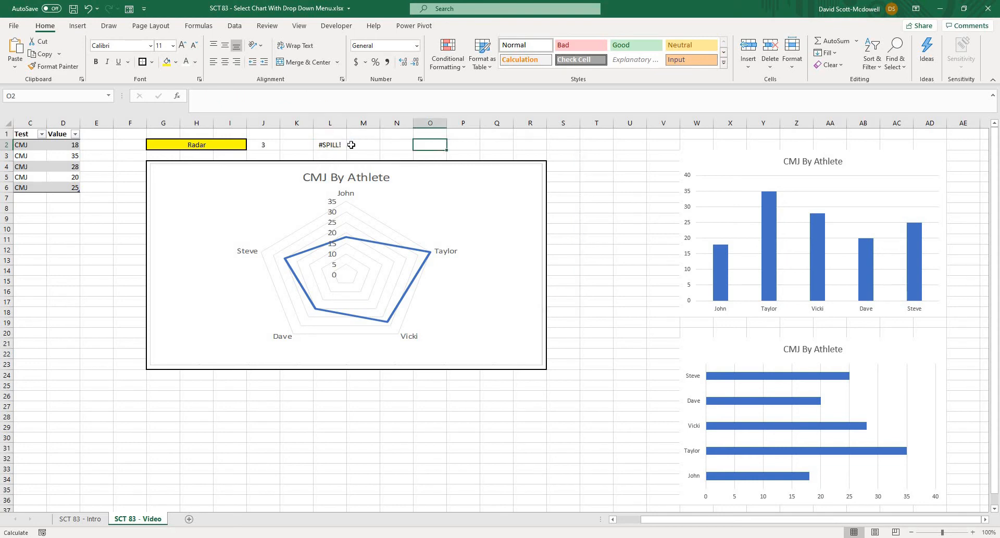
{"action": "left_click_drag", "start_coordinate": [333, 146], "coordinate": [568, 300]}
{"action": "left_click_drag", "start_coordinate": [567, 301], "coordinate": [346, 146]}
{"action": "left_click", "coordinate": [406, 146]}
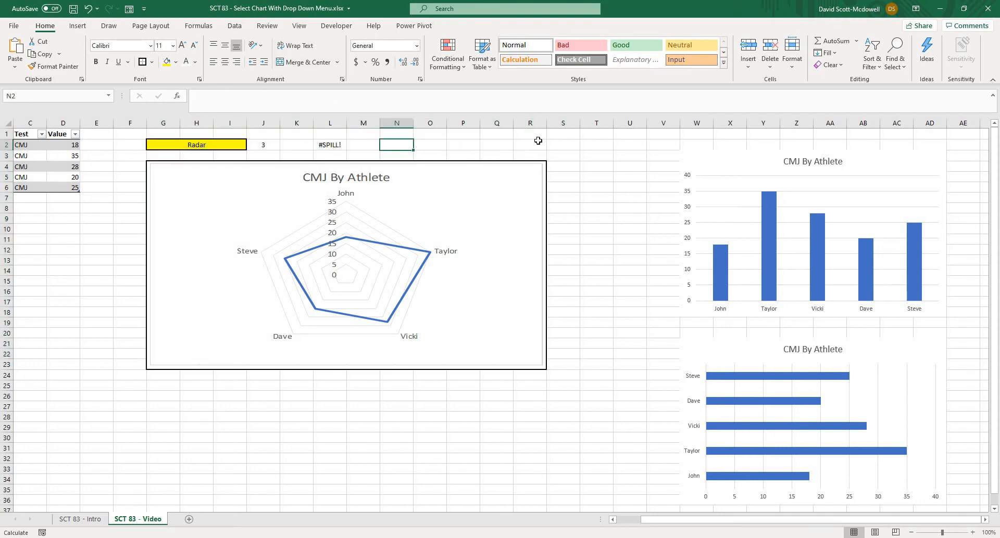
{"action": "left_click", "coordinate": [338, 144]}
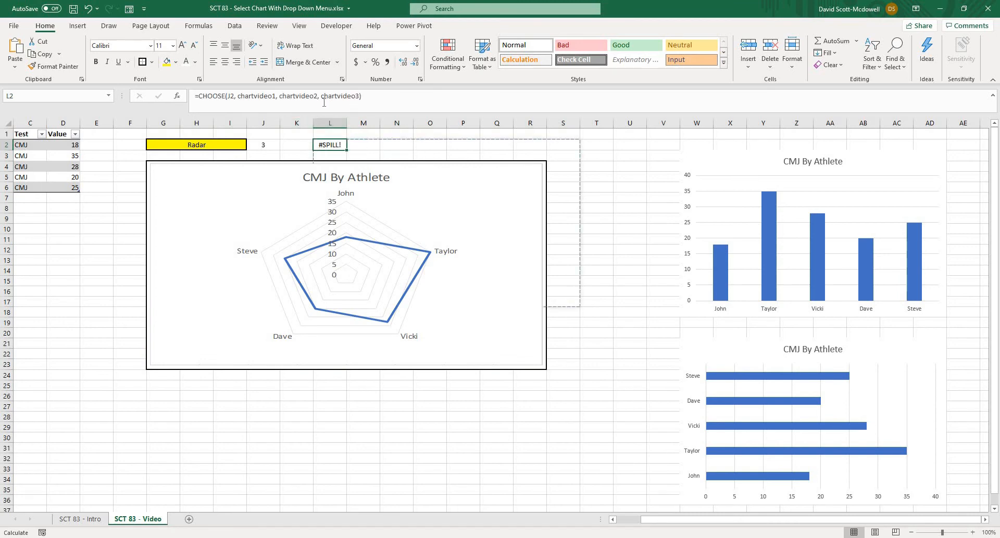
{"action": "left_click", "coordinate": [365, 163]}
Copy the full text of the CHOOSE formula in cell L2 and leave cell editing
{"action": "left_click", "coordinate": [336, 145]}
{"action": "left_click_drag", "start_coordinate": [361, 99], "coordinate": [181, 96]}
{"action": "key", "text": "ctrl+c"}
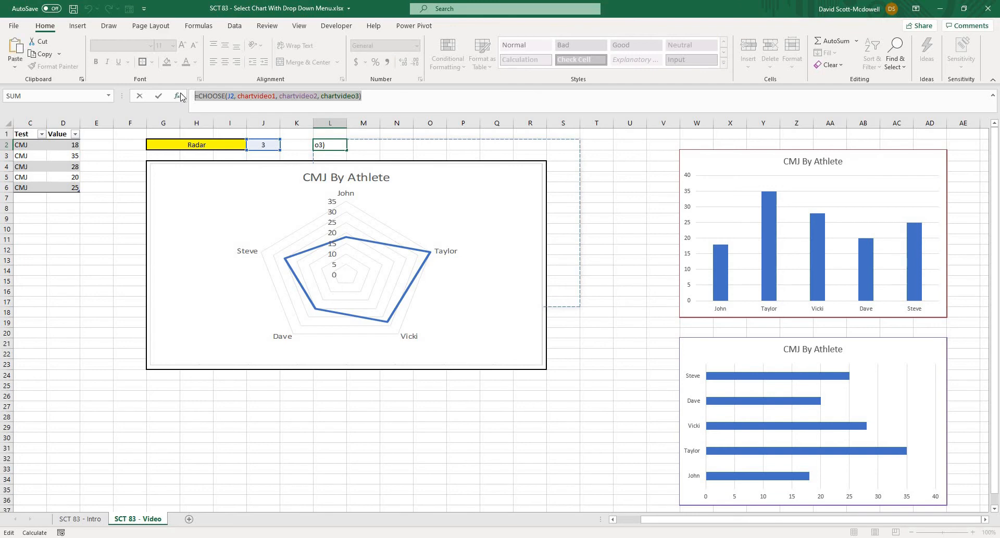
{"action": "left_click", "coordinate": [199, 26]}
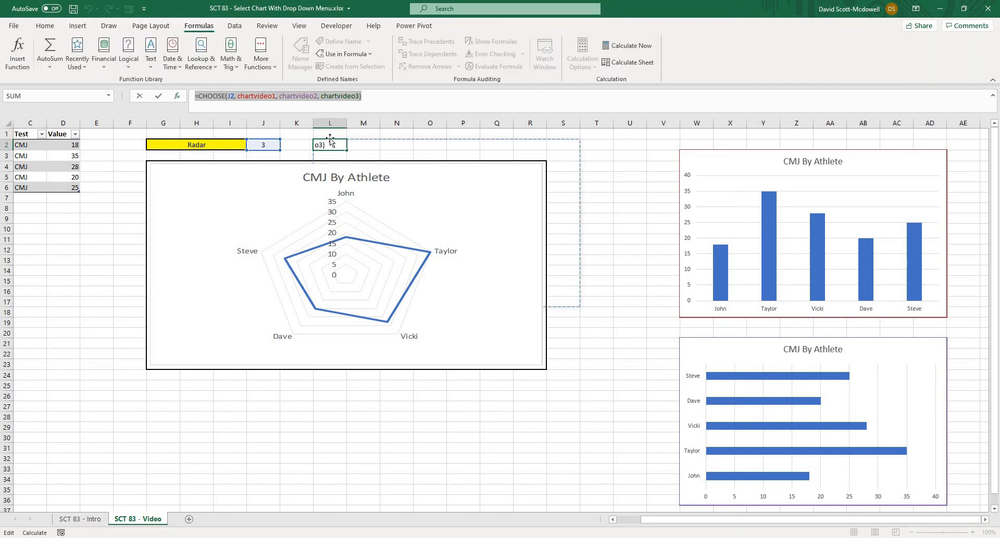
{"action": "key", "text": "Escape"}
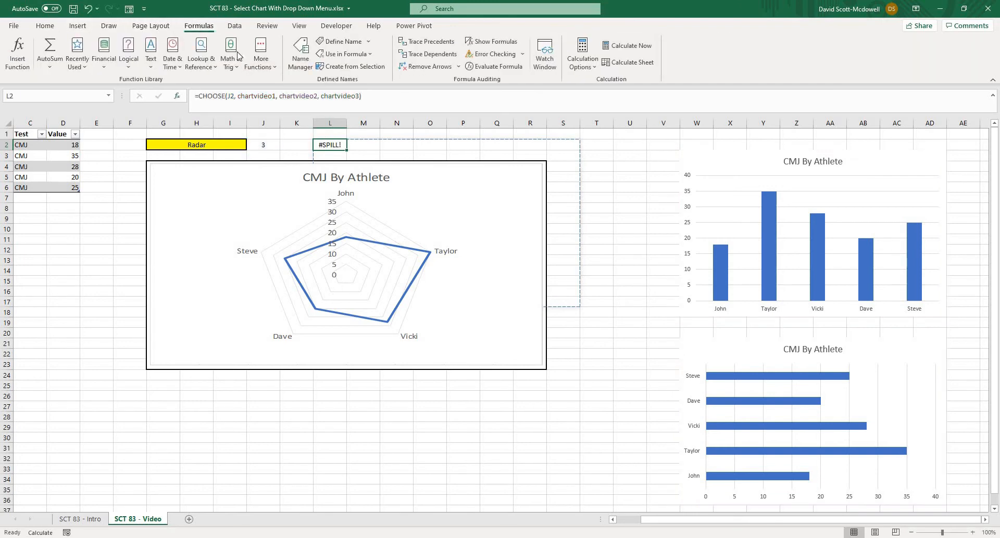
Define the workbook-scope name chartvideoselect as =CHOOSE('SCT 83 - Video'!$J$2, chartvideo1, chartvideo2, chartvideo3) and check its entry among the defined names
{"action": "left_click", "coordinate": [341, 42]}
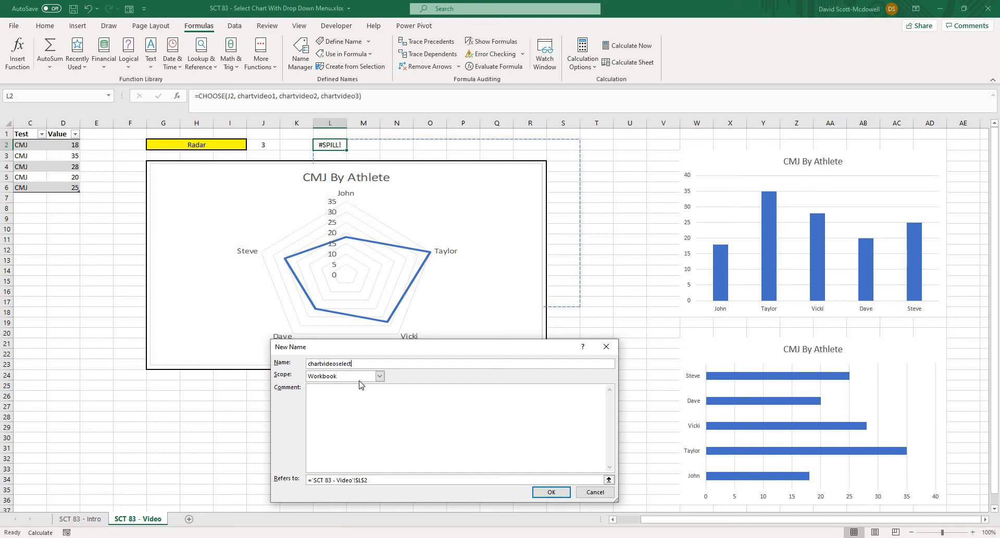
{"action": "left_click_drag", "start_coordinate": [377, 482], "coordinate": [313, 484]}
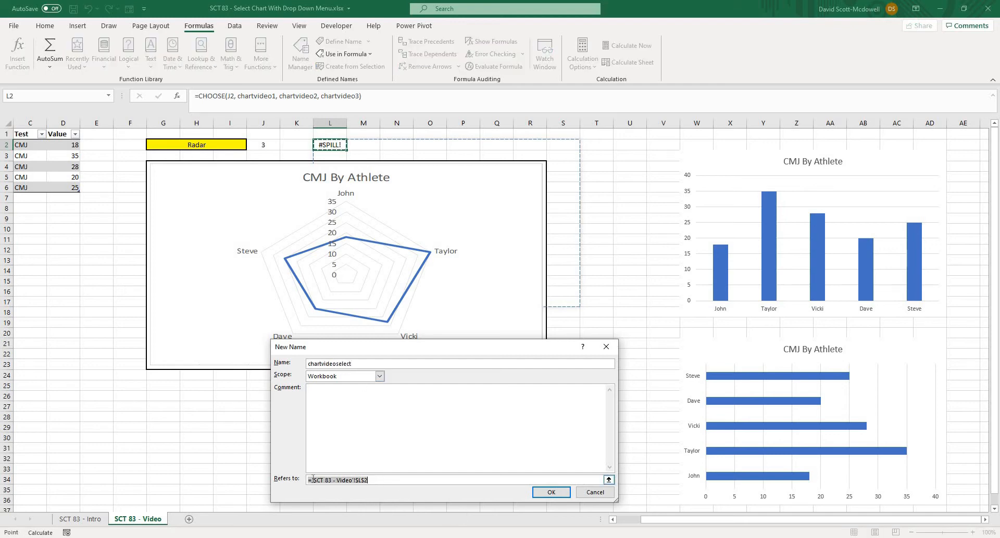
{"action": "key", "text": "ctrl+v"}
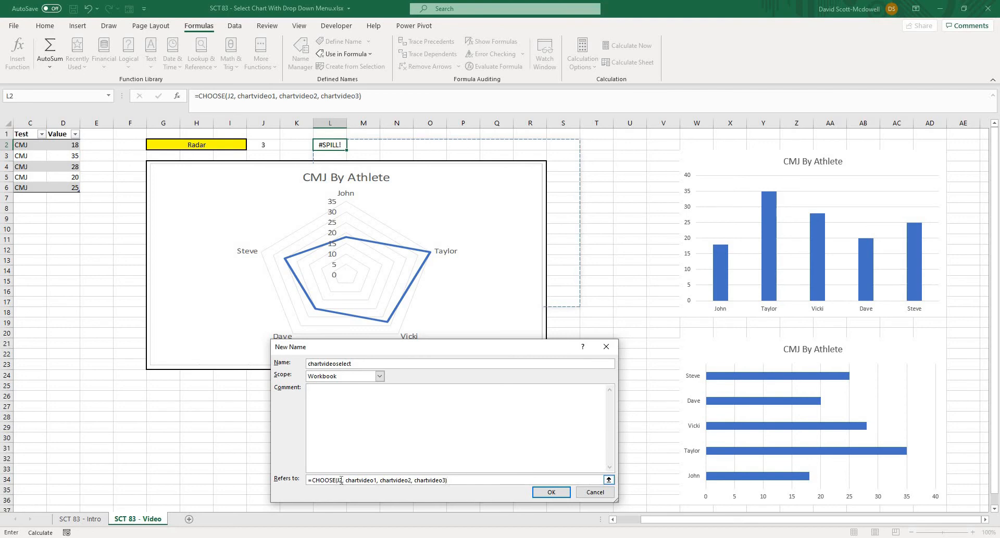
{"action": "left_click", "coordinate": [260, 146]}
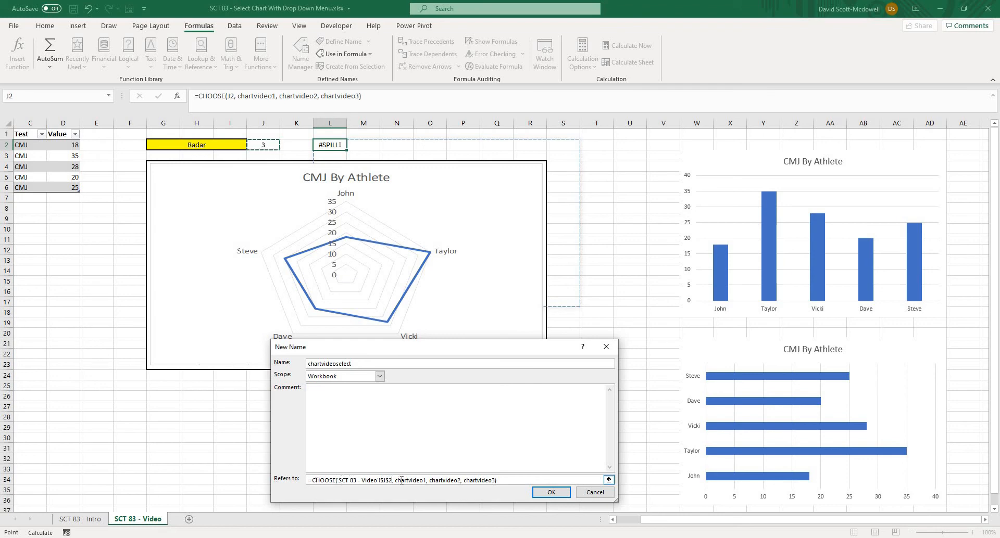
{"action": "left_click", "coordinate": [550, 491]}
{"action": "left_click", "coordinate": [573, 405]}
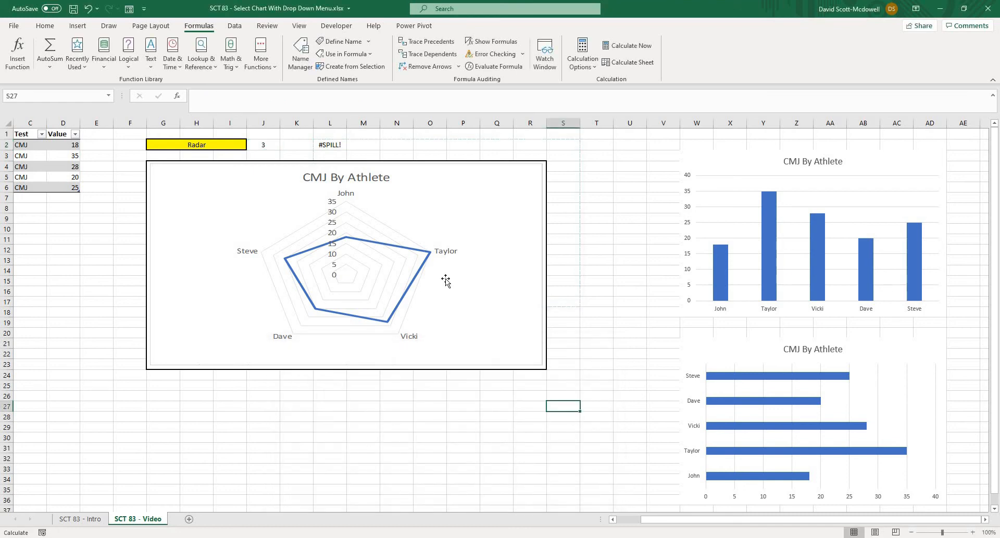
{"action": "left_click", "coordinate": [300, 52]}
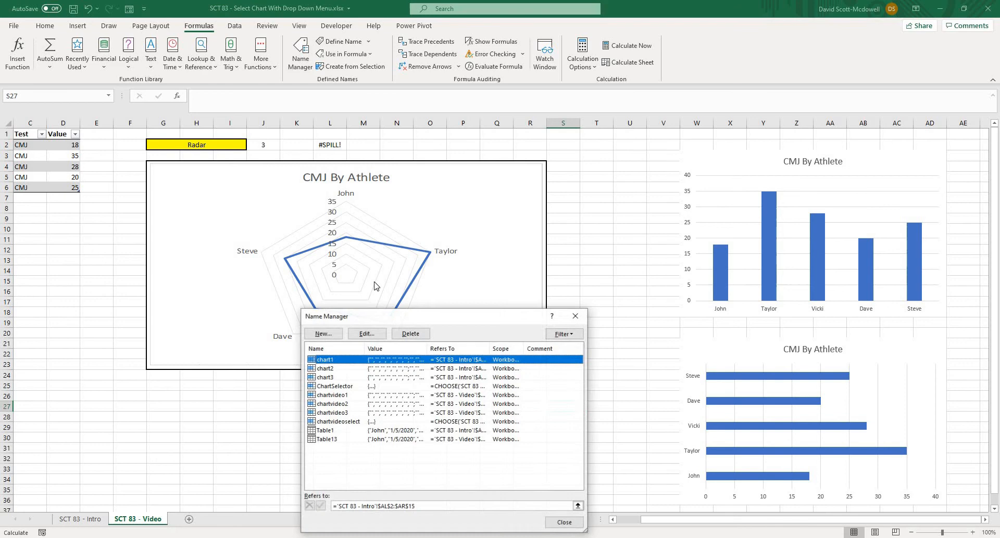
{"action": "left_click", "coordinate": [342, 422]}
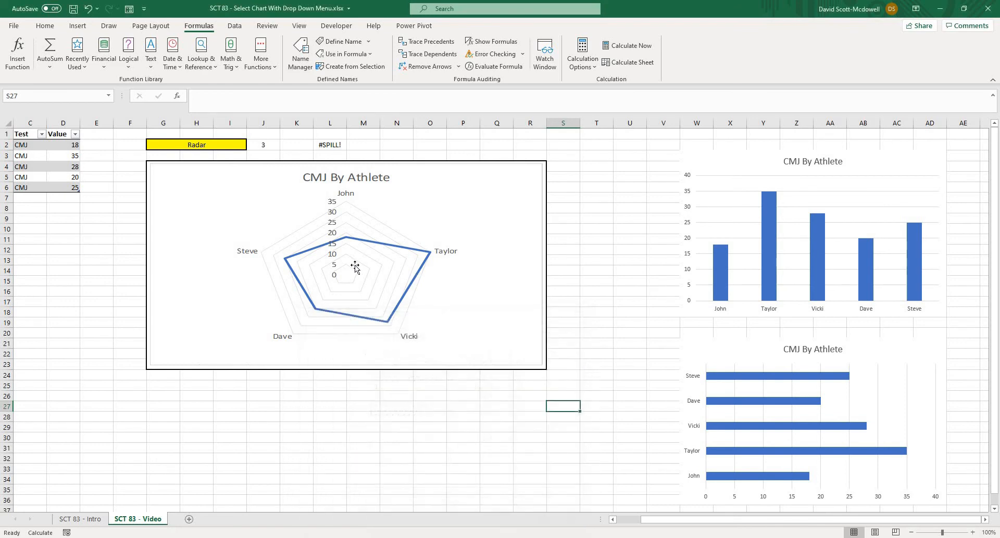
{"action": "left_click", "coordinate": [575, 317]}
Change the formula of the picture in the display area to =chartvideoselect and clear the CHOOSE formula from cell L2
{"action": "left_click", "coordinate": [290, 263]}
{"action": "double_click", "coordinate": [216, 97]}
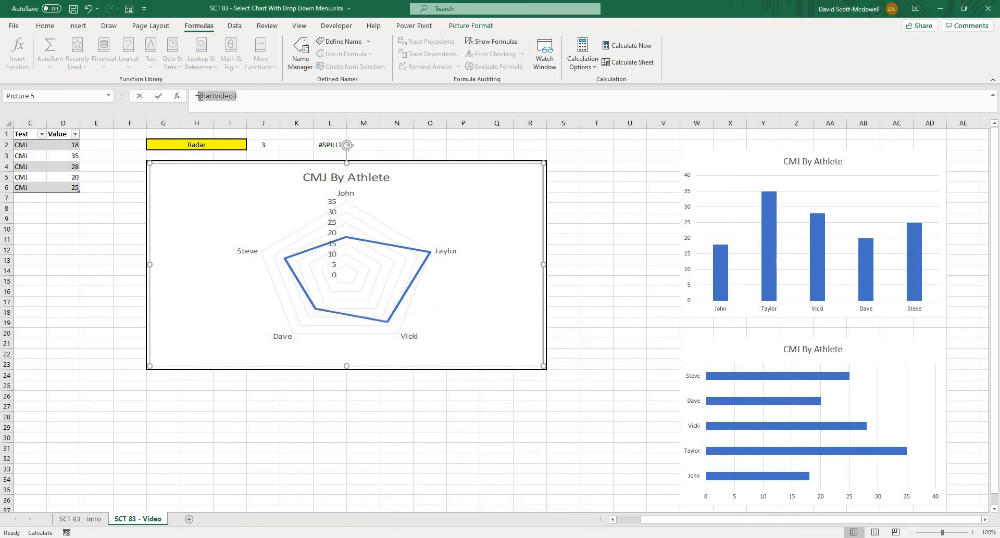
{"action": "type", "text": "chartvid"}
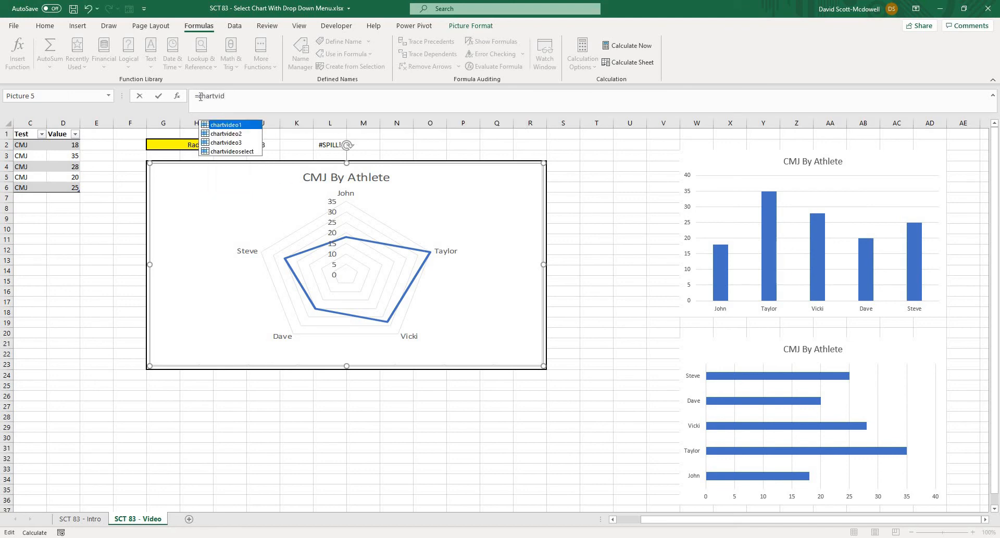
{"action": "type", "text": "eoselect"}
{"action": "key", "text": "Return"}
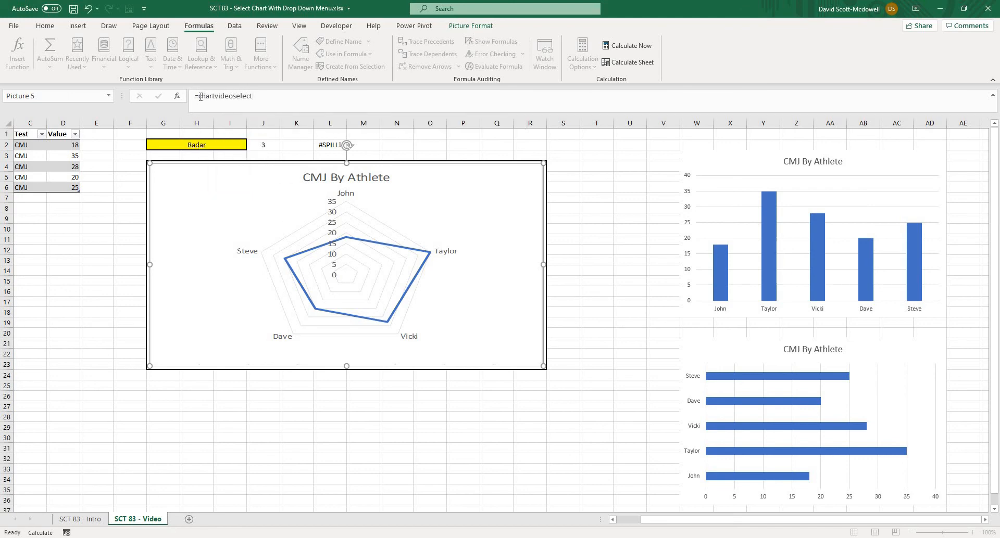
{"action": "key", "text": "Escape"}
{"action": "left_click", "coordinate": [321, 148]}
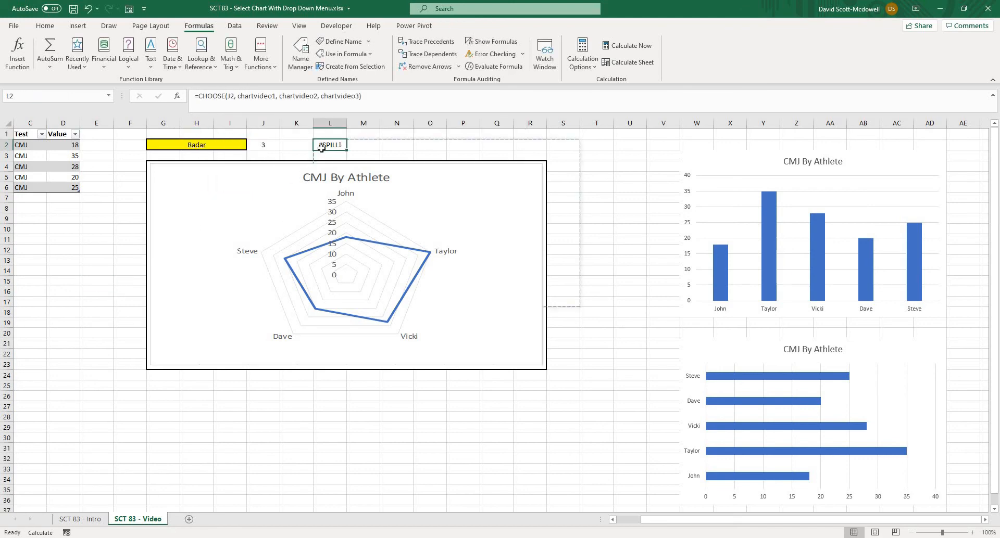
Test the linked picture by choosing Bar, HorizontalBar and Radar in turn in the yellow drop-down cell G2
{"action": "left_click", "coordinate": [183, 147]}
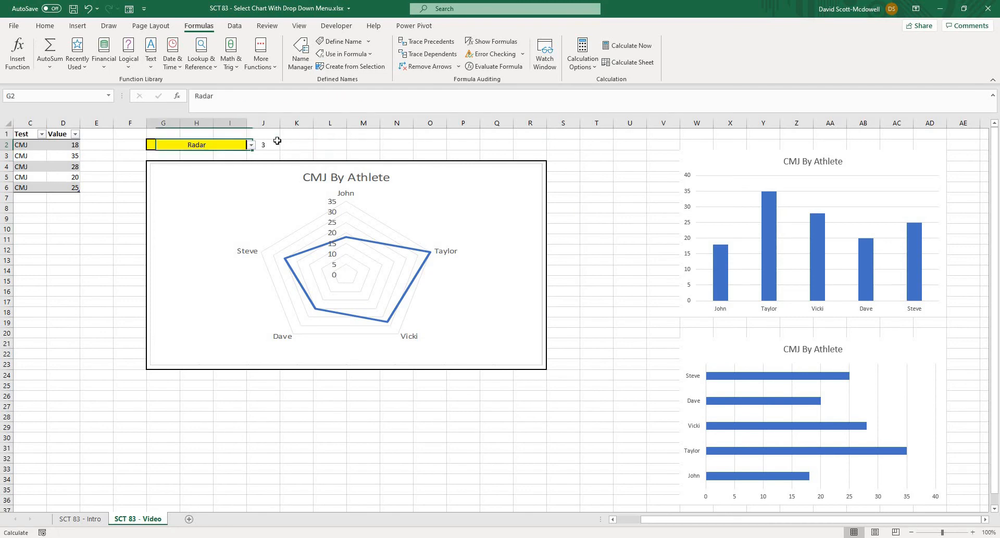
{"action": "left_click", "coordinate": [249, 146]}
{"action": "left_click", "coordinate": [244, 146]}
{"action": "left_click", "coordinate": [251, 146]}
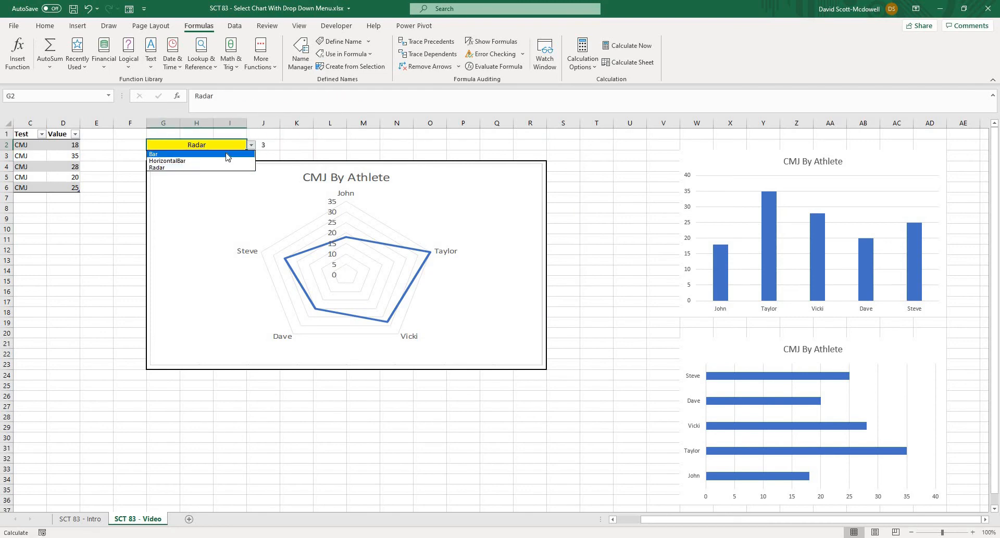
{"action": "left_click", "coordinate": [252, 156]}
{"action": "left_click", "coordinate": [251, 146]}
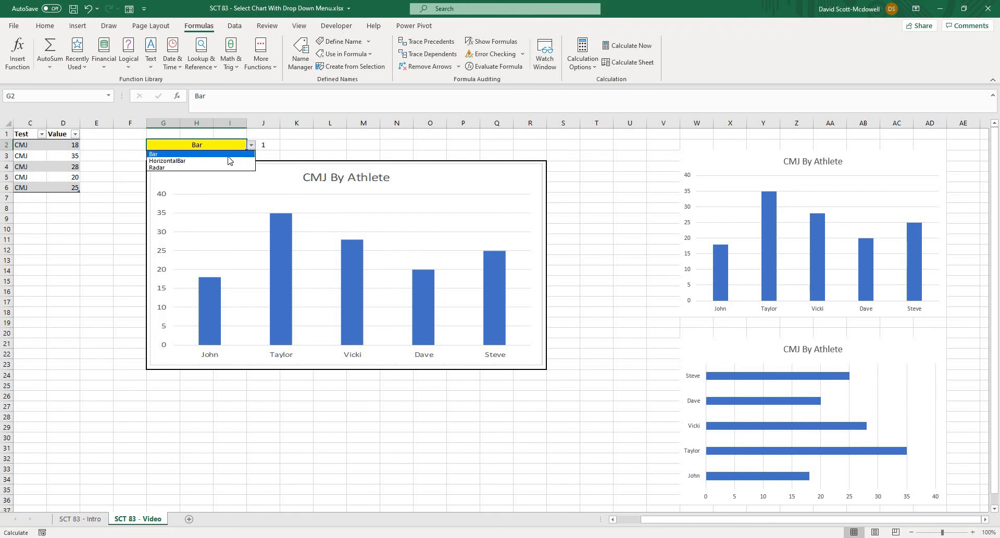
{"action": "left_click", "coordinate": [227, 161]}
{"action": "left_click", "coordinate": [252, 145]}
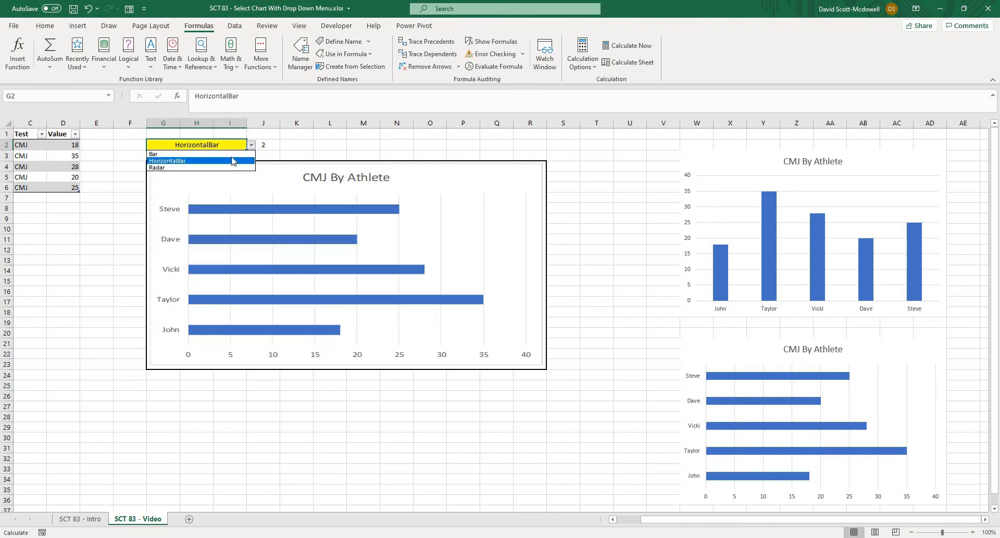
{"action": "left_click", "coordinate": [232, 168]}
Switch the chart drop-down in G2 to HorizontalBar and back to Radar to check the picture again
{"action": "left_click", "coordinate": [252, 145]}
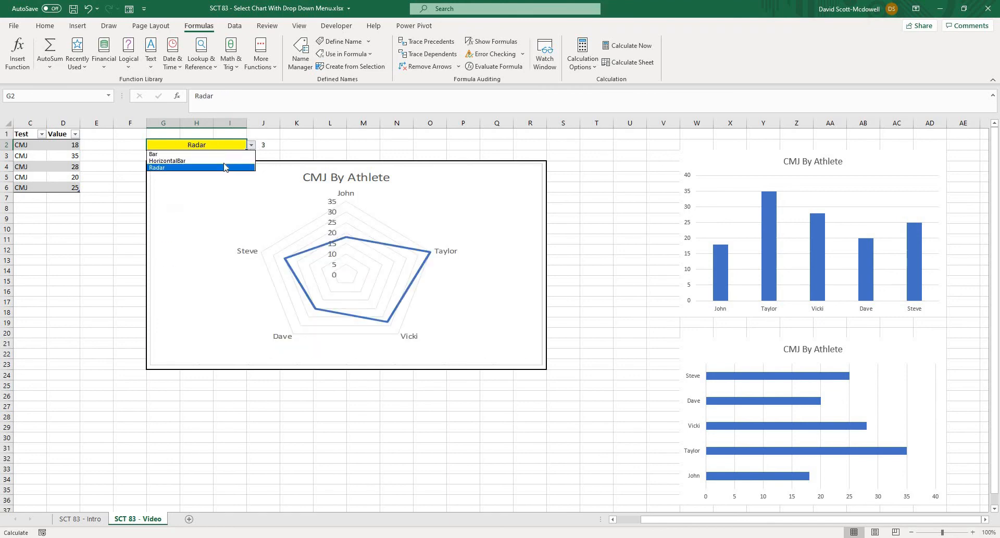
{"action": "left_click", "coordinate": [229, 162]}
{"action": "left_click", "coordinate": [251, 146]}
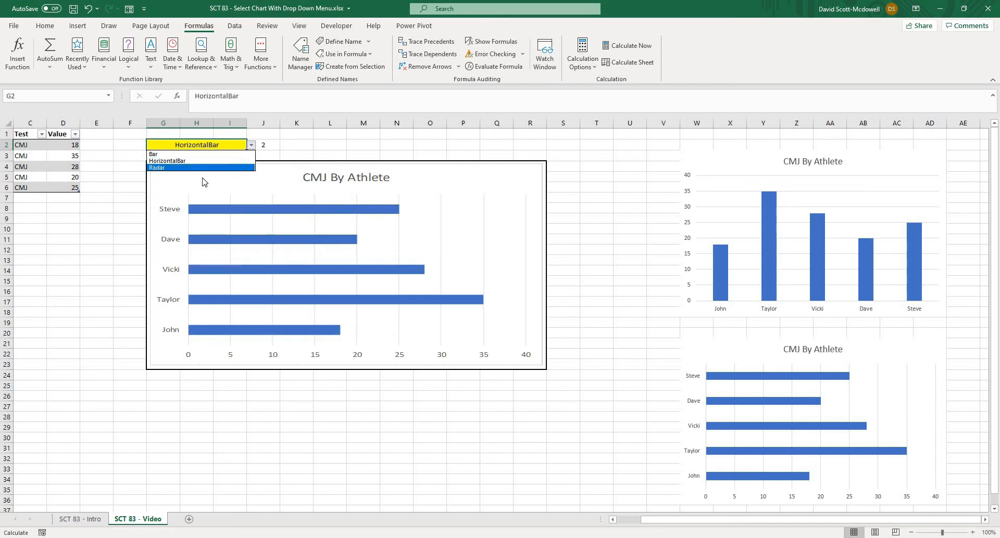
{"action": "left_click", "coordinate": [231, 168]}
{"action": "left_click", "coordinate": [110, 230]}
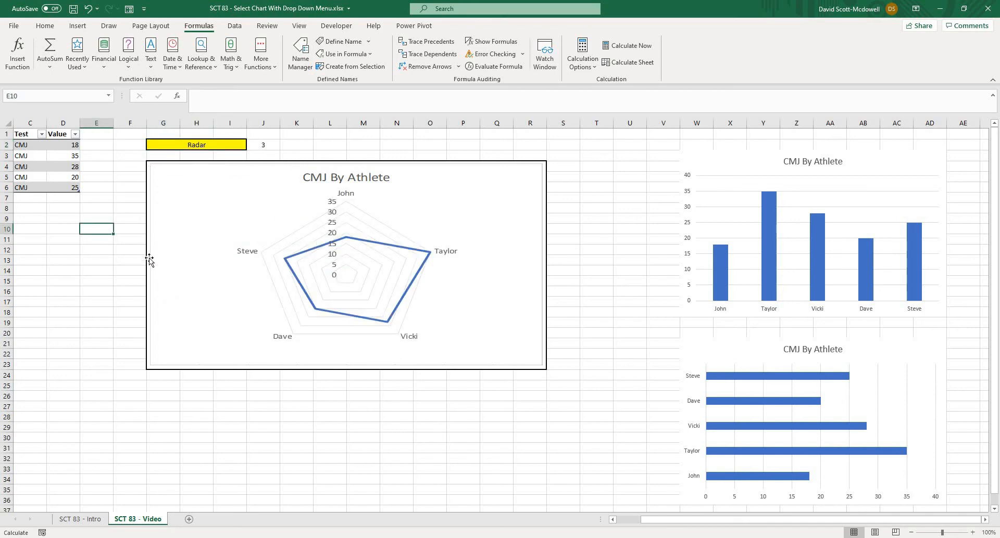
Fill the range V2:AE55 behind the three source charts with white
{"action": "left_click", "coordinate": [650, 143]}
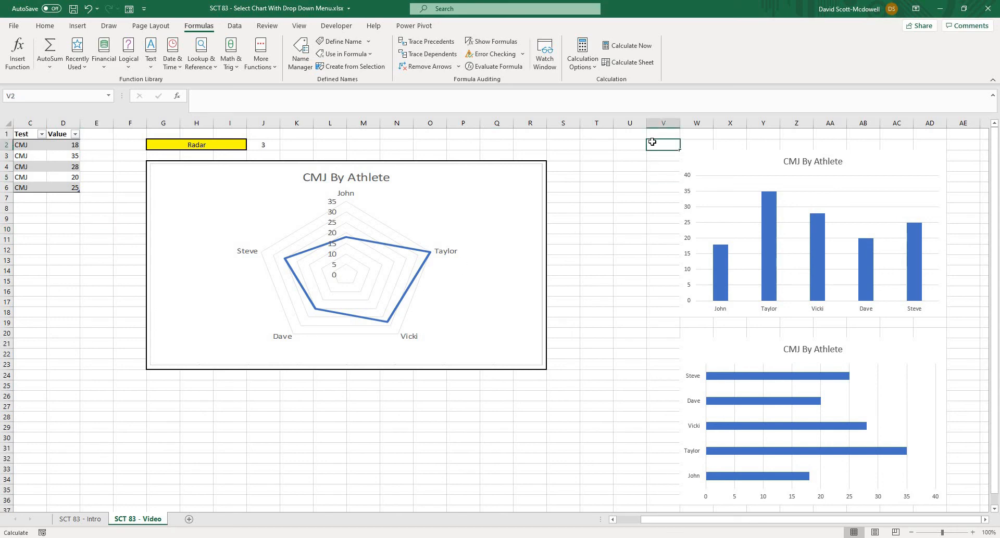
{"action": "left_click_drag", "start_coordinate": [662, 156], "coordinate": [953, 440]}
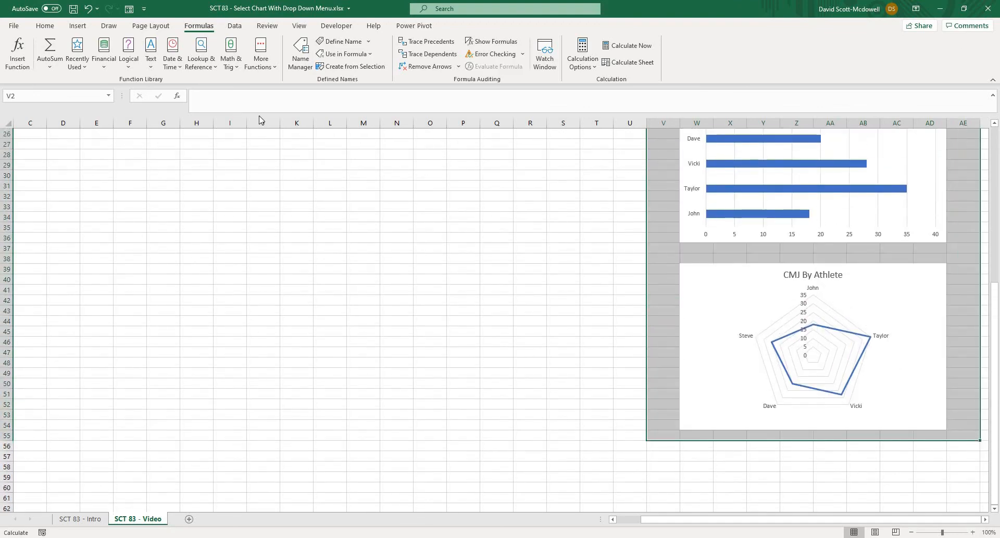
{"action": "left_click", "coordinate": [44, 27]}
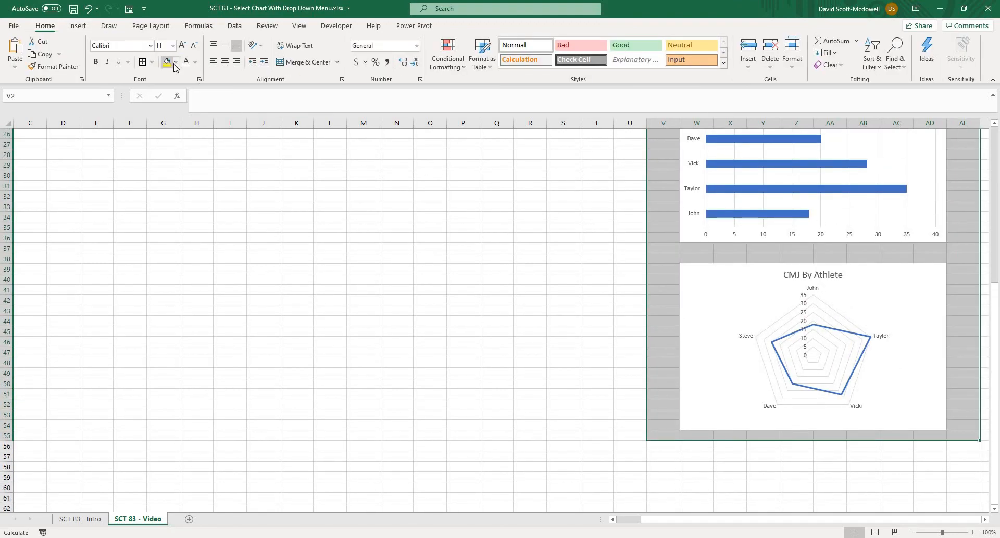
{"action": "left_click", "coordinate": [176, 62]}
{"action": "left_click", "coordinate": [168, 89]}
{"action": "scroll", "coordinate": [556, 226], "scroll_direction": "up", "scroll_amount": 8}
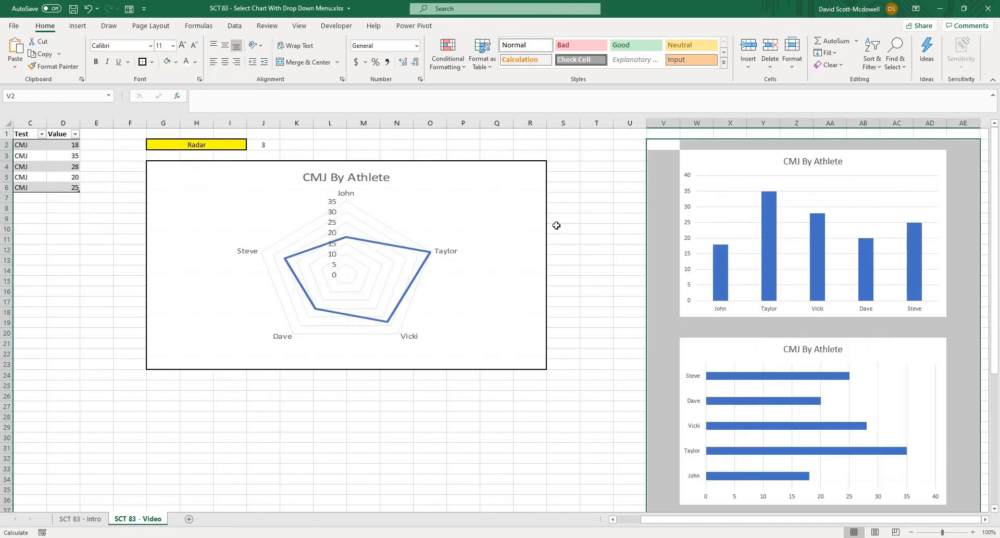
{"action": "left_click", "coordinate": [590, 239]}
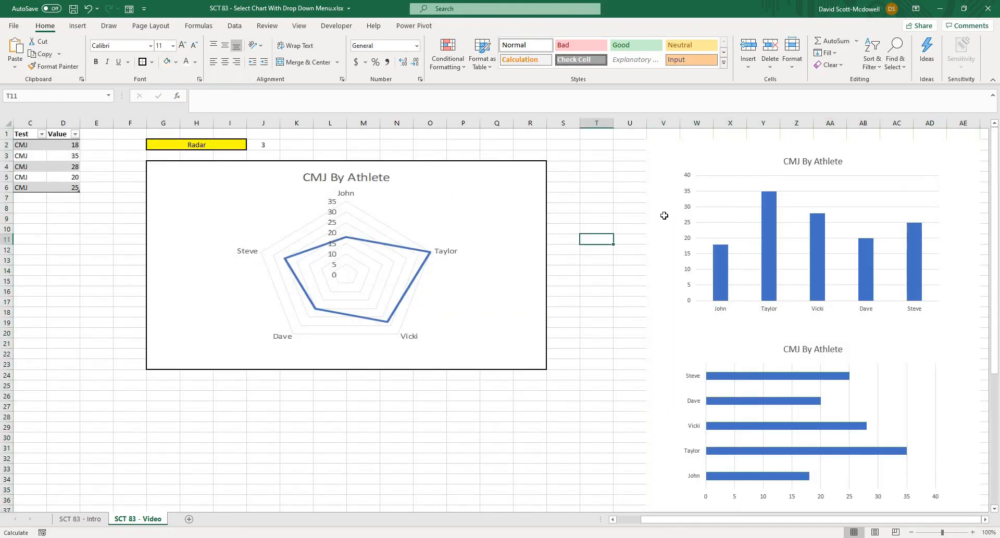
Choose Bar in the chart drop-down in cell G2
{"action": "left_click", "coordinate": [674, 167]}
{"action": "left_click", "coordinate": [692, 159]}
{"action": "left_click", "coordinate": [666, 168]}
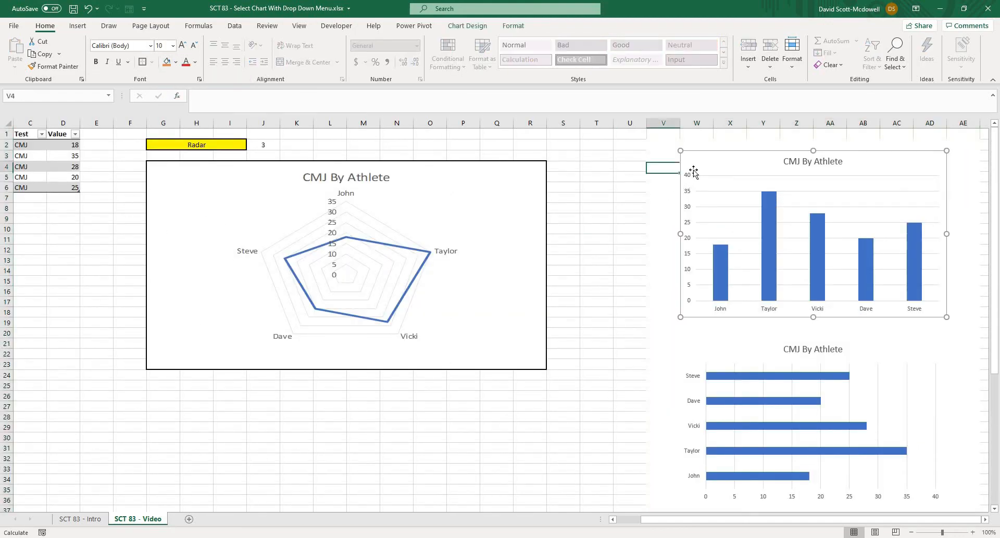
{"action": "left_click", "coordinate": [708, 168]}
{"action": "left_click", "coordinate": [244, 146]}
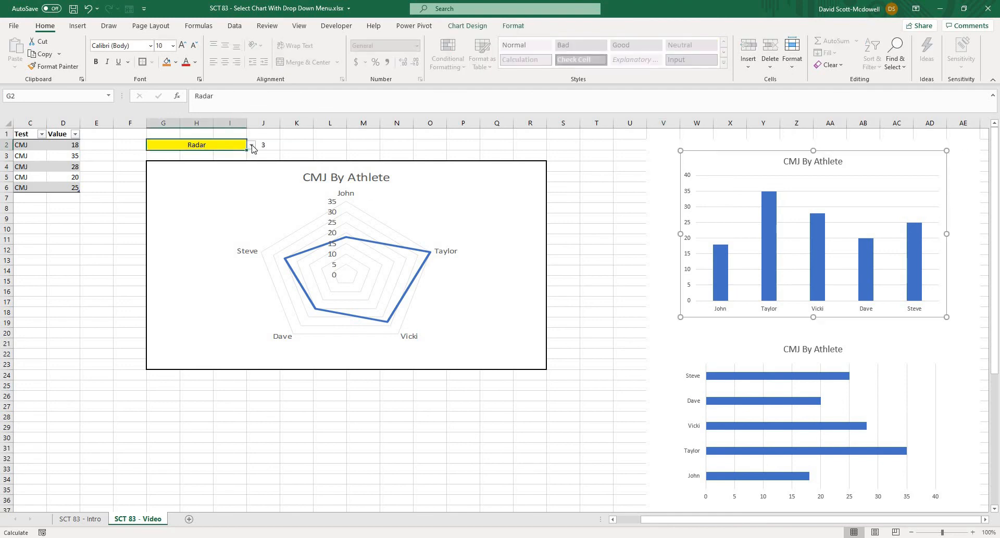
{"action": "left_click", "coordinate": [252, 145]}
{"action": "left_click", "coordinate": [171, 156]}
Apply the preset style with a grey gradient background and data labels to the vertical bar source chart
{"action": "left_click", "coordinate": [701, 177]}
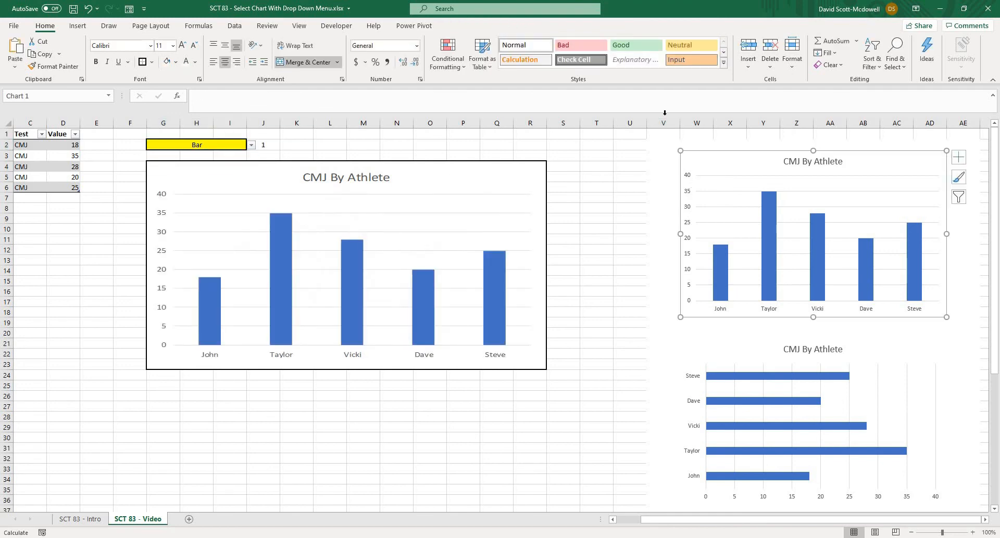
{"action": "left_click", "coordinate": [477, 26]}
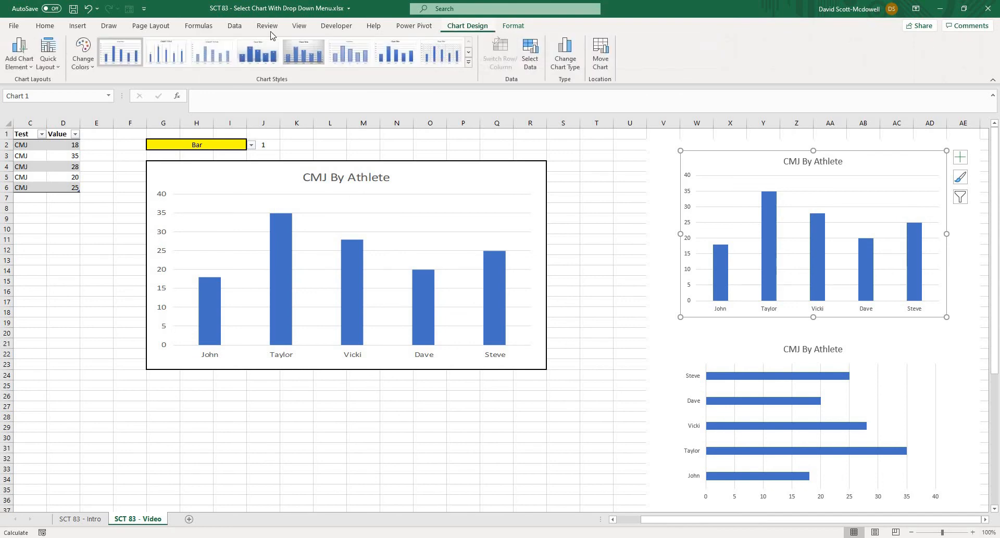
{"action": "left_click", "coordinate": [303, 52]}
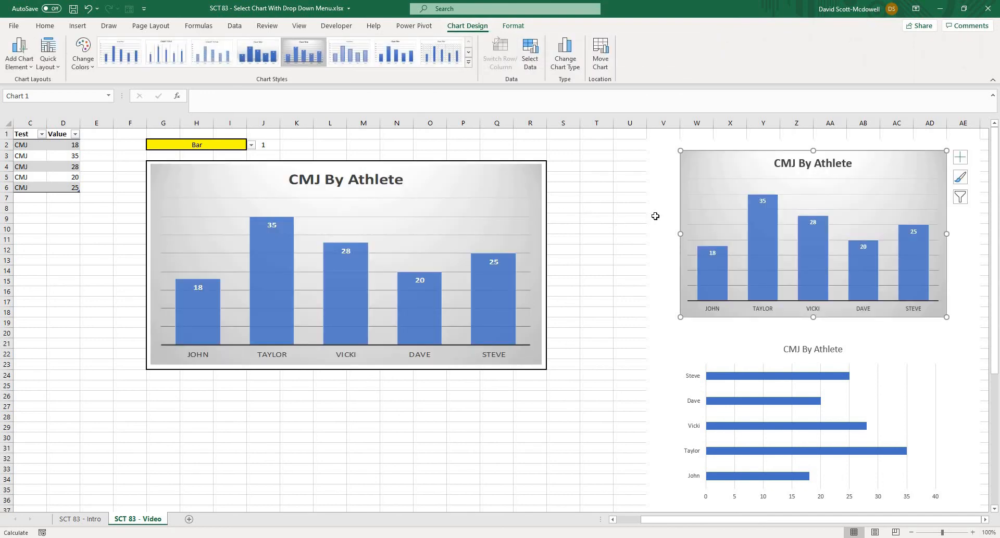
{"action": "left_click", "coordinate": [654, 218]}
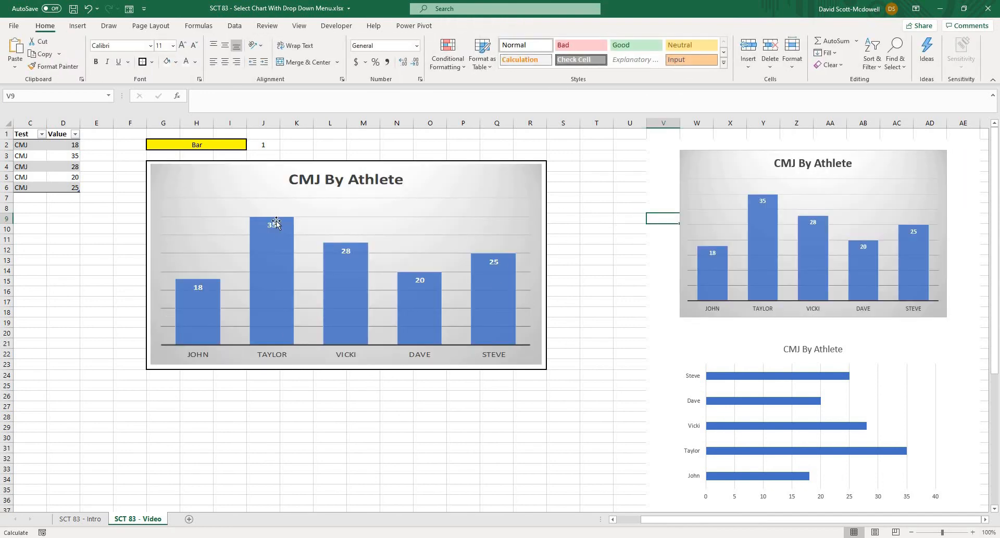
{"action": "left_click", "coordinate": [401, 438]}
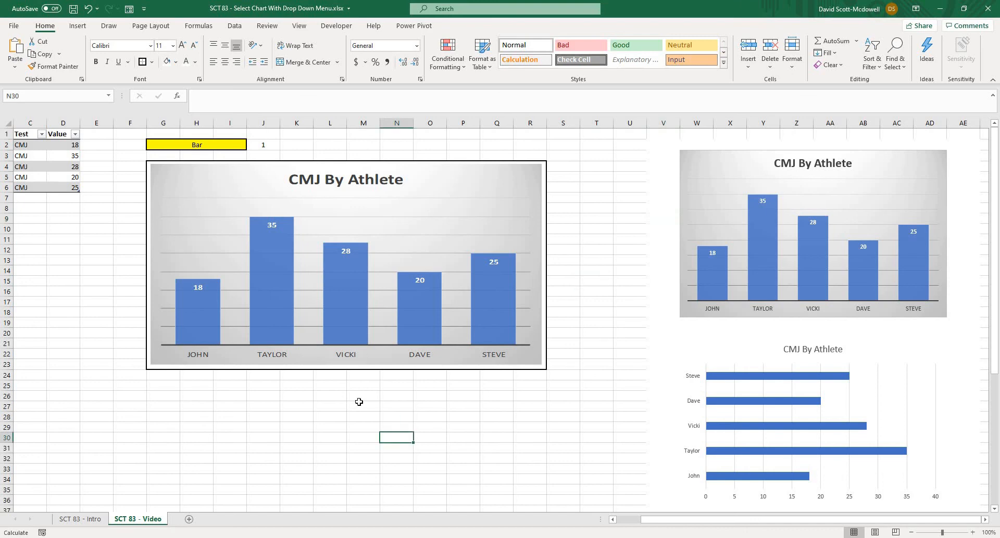
Apply the preset style with a dark grey background to the horizontal bar source chart
{"action": "left_click", "coordinate": [722, 359]}
{"action": "left_click", "coordinate": [467, 26]}
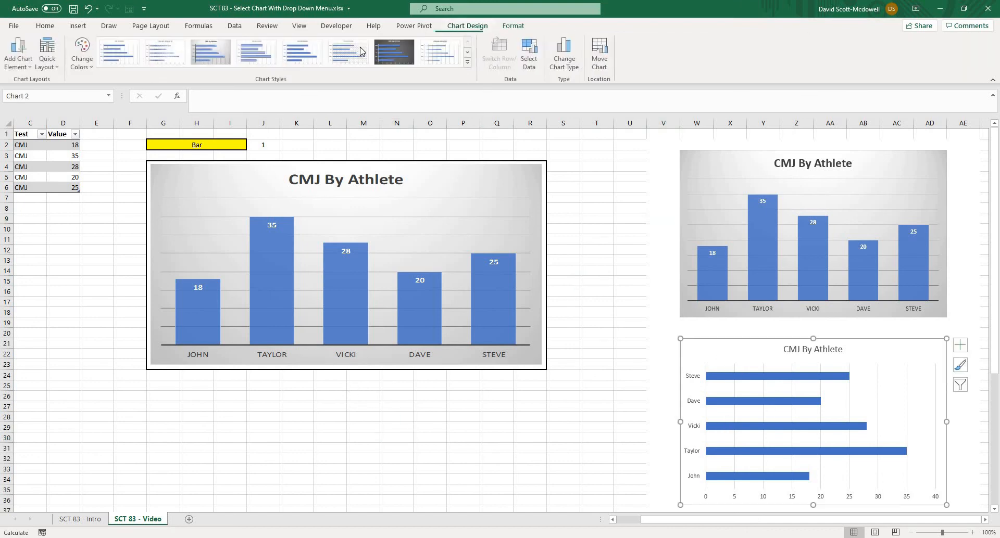
{"action": "left_click", "coordinate": [584, 312]}
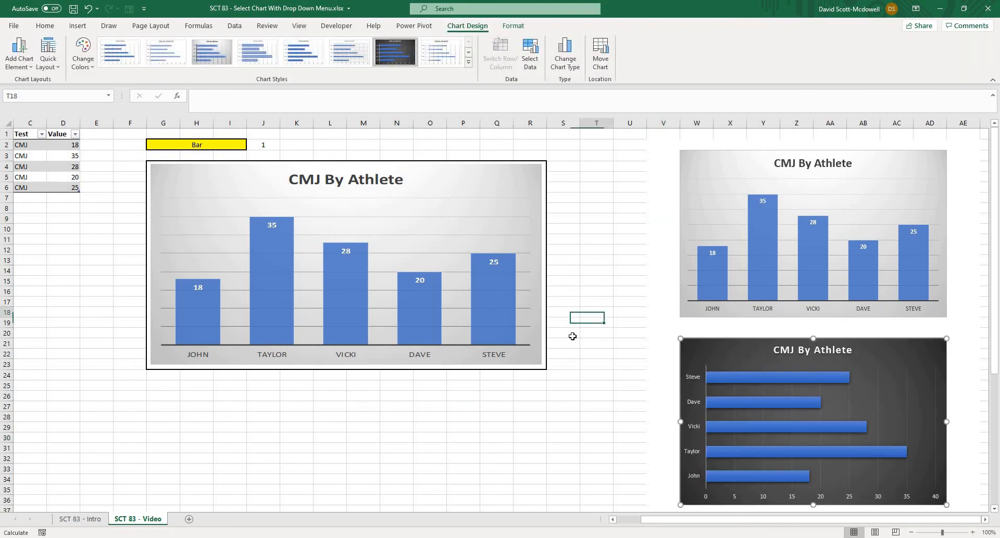
Apply a different preset chart style to the radar source chart below the horizontal bar chart
{"action": "scroll", "coordinate": [663, 396], "scroll_direction": "down", "scroll_amount": 4}
{"action": "left_click", "coordinate": [701, 408]}
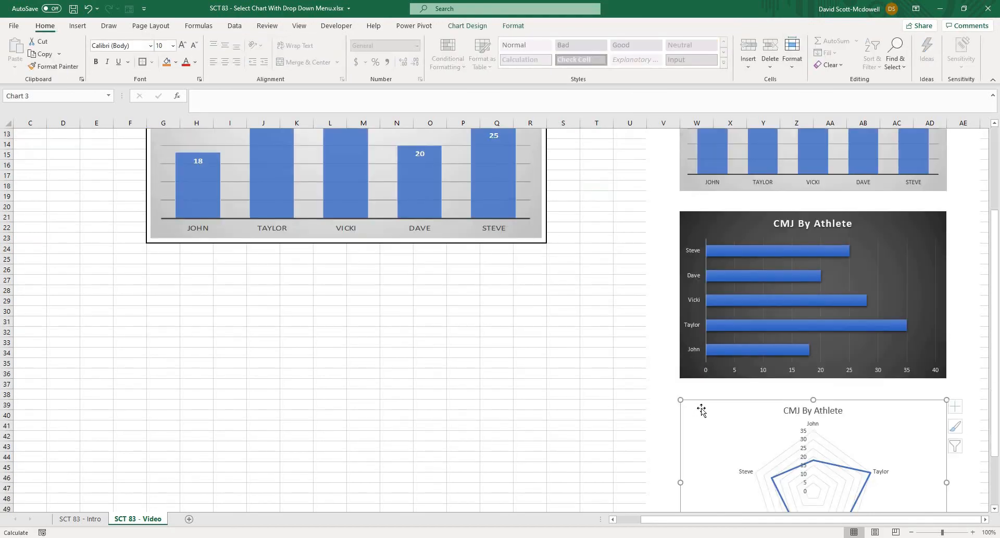
{"action": "left_click", "coordinate": [466, 26]}
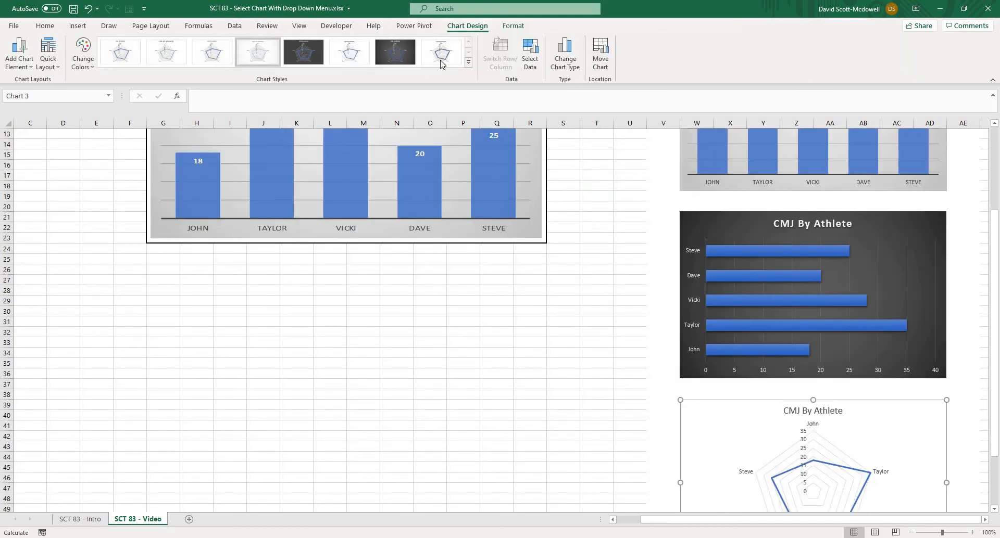
{"action": "left_click", "coordinate": [598, 301]}
{"action": "scroll", "coordinate": [604, 299], "scroll_direction": "up", "scroll_amount": 4}
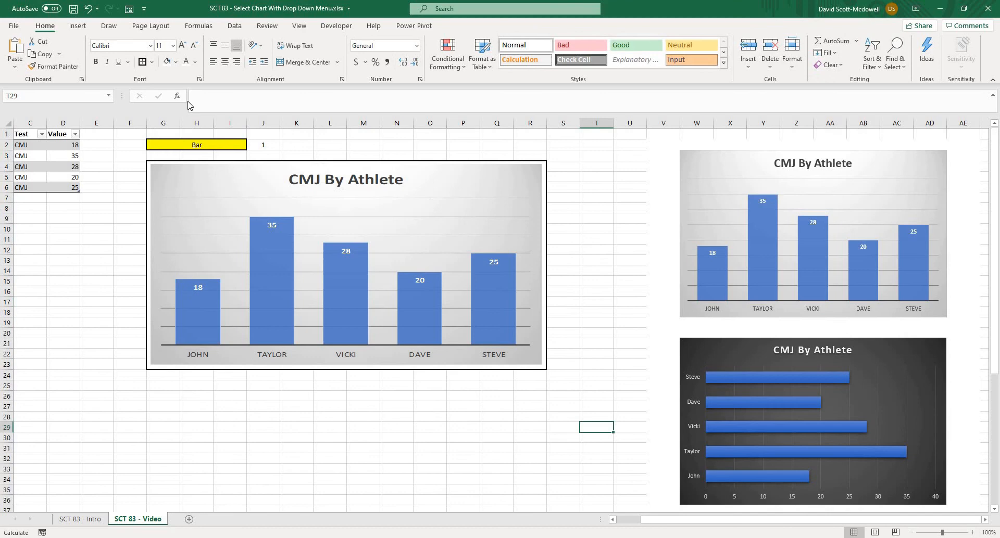
Test the chart drop-down in cell G2 by choosing HorizontalBar and after it Radar
{"action": "left_click", "coordinate": [212, 147]}
{"action": "left_click", "coordinate": [251, 145]}
{"action": "left_click", "coordinate": [245, 162]}
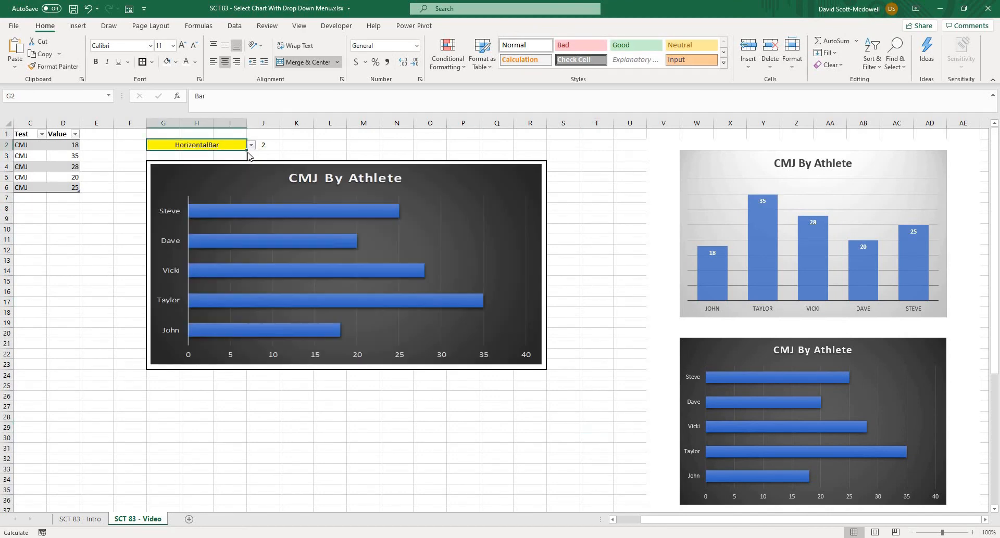
{"action": "left_click", "coordinate": [251, 145]}
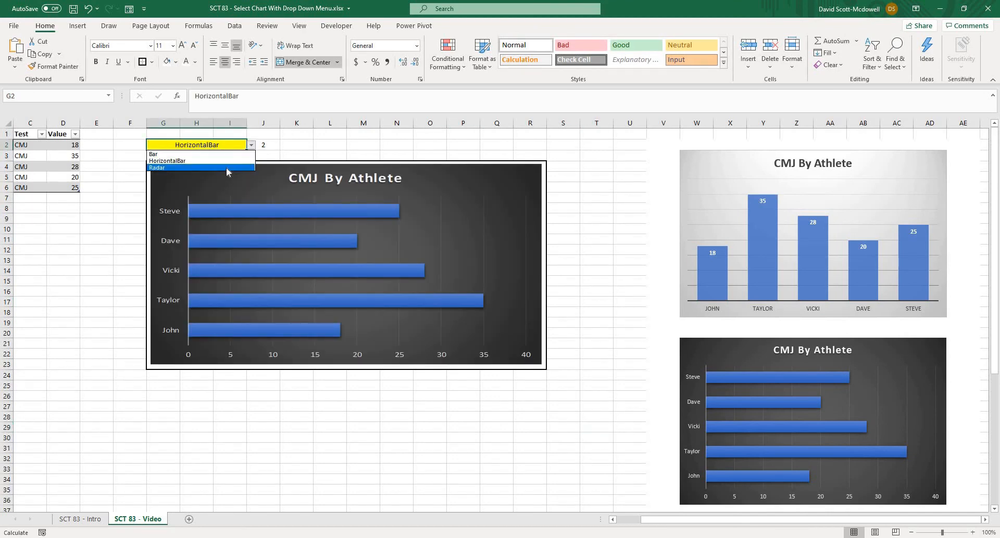
{"action": "left_click", "coordinate": [226, 167]}
{"action": "left_click", "coordinate": [104, 311]}
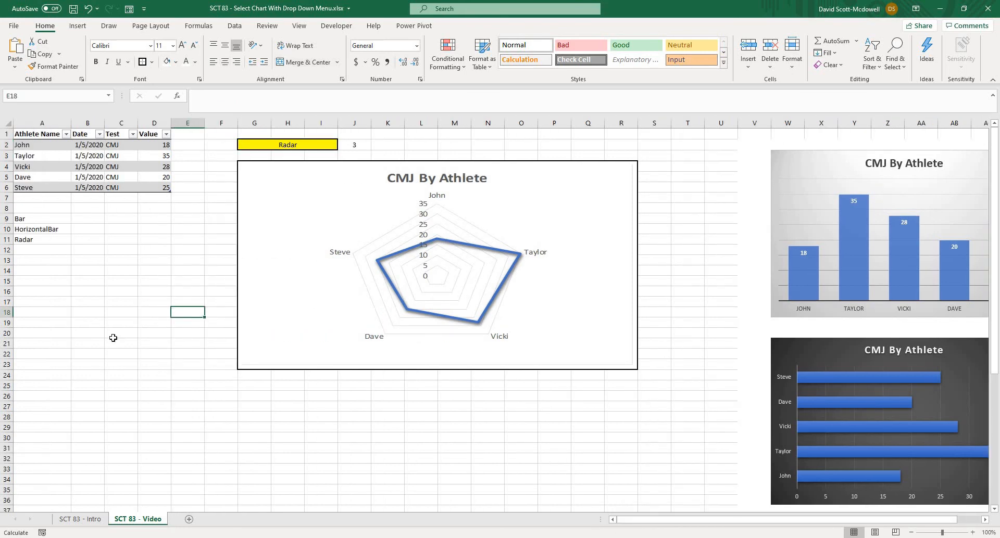
{"action": "left_click", "coordinate": [111, 301]}
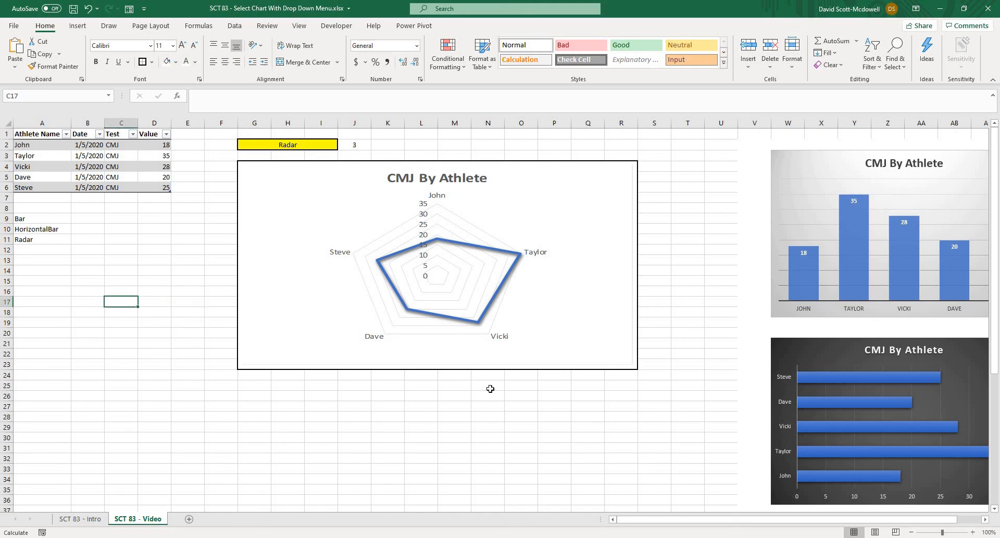
{"action": "left_click", "coordinate": [83, 303]}
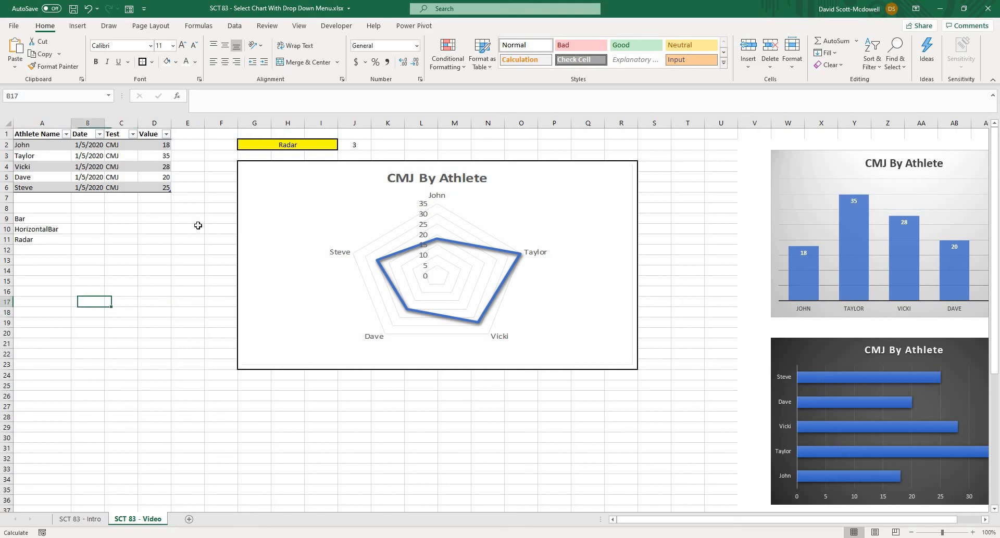
Hide the MATCH formula in J2 and the chart-type list in A9:A11 by setting their font colour to white
{"action": "left_click", "coordinate": [358, 144]}
{"action": "key", "text": "Right"}
{"action": "key", "text": "Right"}
{"action": "key", "text": "Right"}
{"action": "key", "text": "Left"}
{"action": "key", "text": "Left"}
{"action": "key", "text": "Left"}
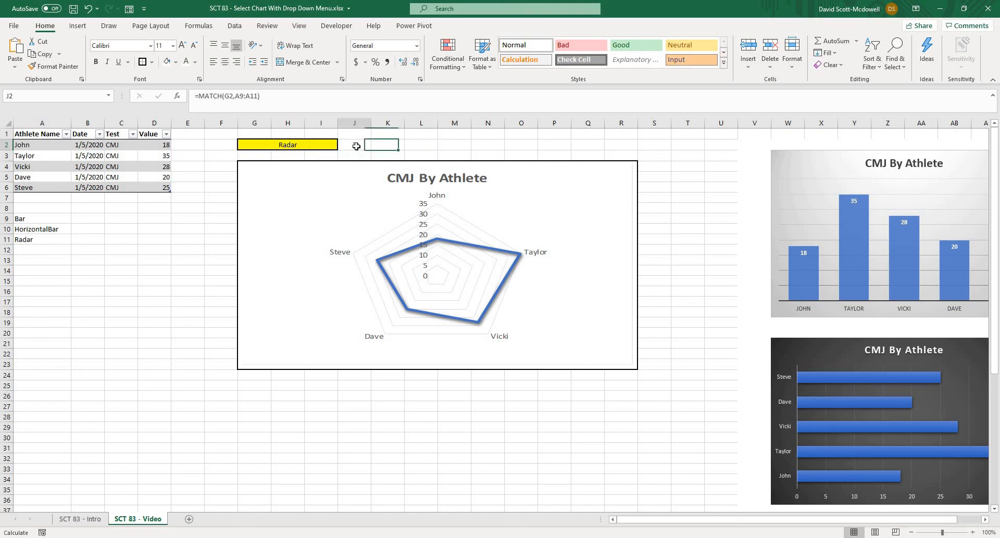
{"action": "left_click_drag", "start_coordinate": [29, 219], "coordinate": [30, 243]}
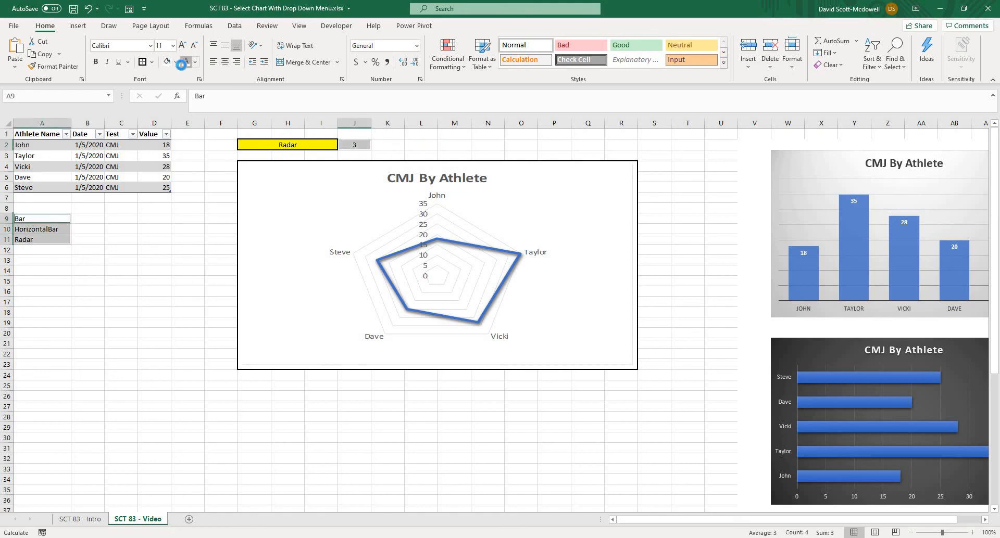
{"action": "key", "text": "Delete"}
{"action": "left_click", "coordinate": [126, 283]}
{"action": "left_click", "coordinate": [31, 219]}
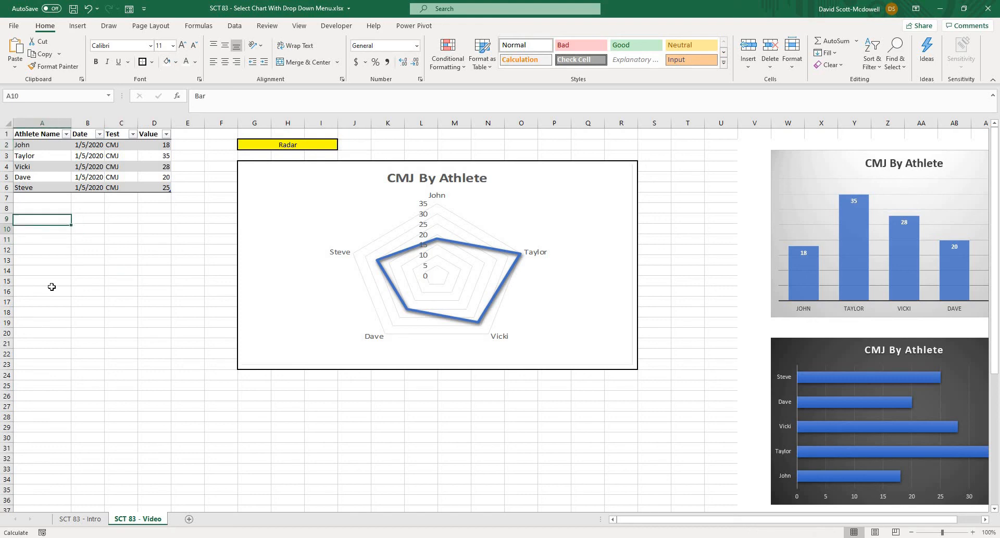
{"action": "left_click", "coordinate": [88, 313]}
Insert blank columns at column T, including a block across T:Z, to push the source charts away from the linked picture
{"action": "left_click", "coordinate": [651, 125]}
{"action": "left_click", "coordinate": [686, 126]}
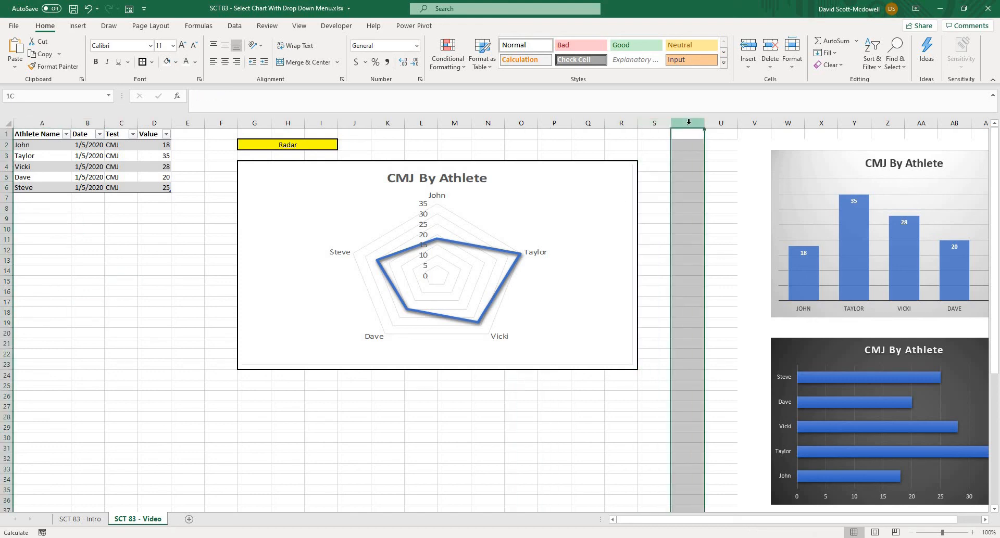
{"action": "right_click", "coordinate": [687, 125]}
{"action": "left_click", "coordinate": [717, 210]}
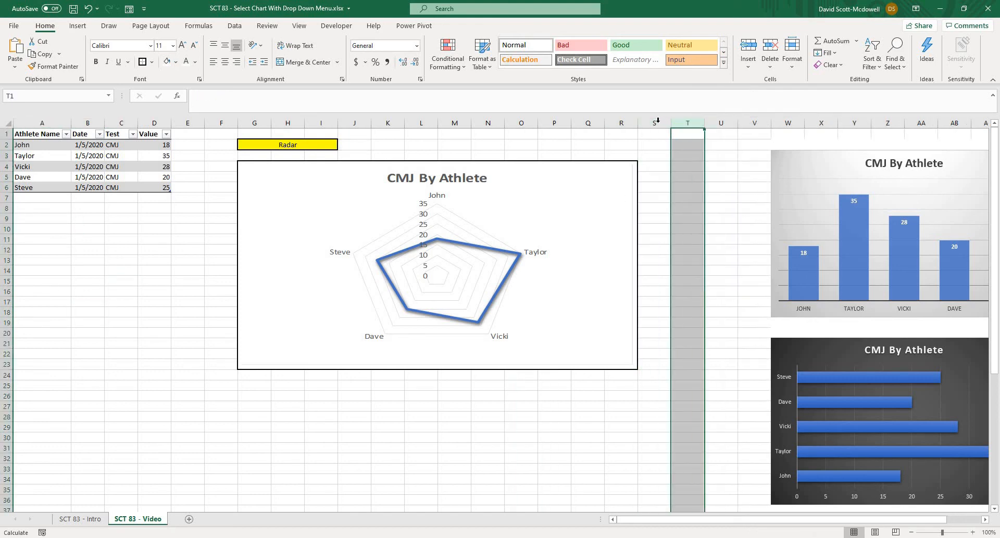
{"action": "left_click_drag", "start_coordinate": [654, 124], "coordinate": [864, 193]}
{"action": "right_click", "coordinate": [745, 125]}
{"action": "left_click", "coordinate": [765, 209]}
{"action": "left_click", "coordinate": [754, 219]}
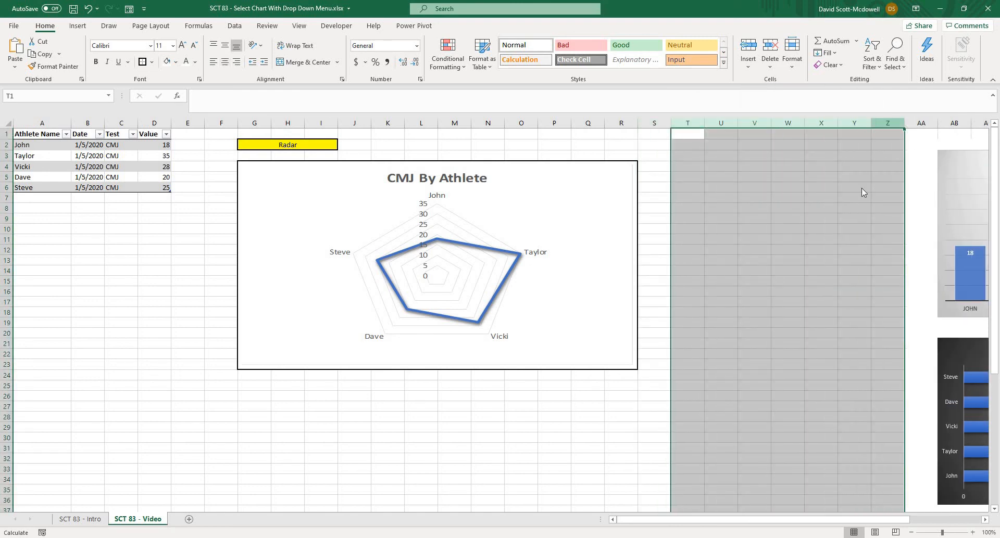
{"action": "right_click", "coordinate": [864, 193]}
{"action": "left_click", "coordinate": [886, 214]}
{"action": "left_click", "coordinate": [729, 270]}
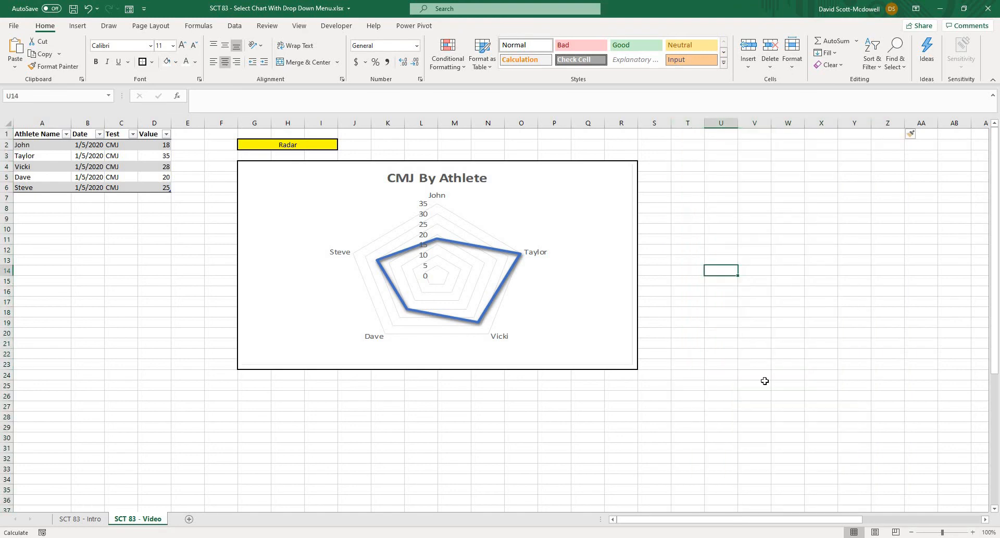
Switch the chart drop-down in cell G2 between HorizontalBar and Bar, ending on HorizontalBar
{"action": "left_click", "coordinate": [301, 147]}
{"action": "left_click", "coordinate": [343, 146]}
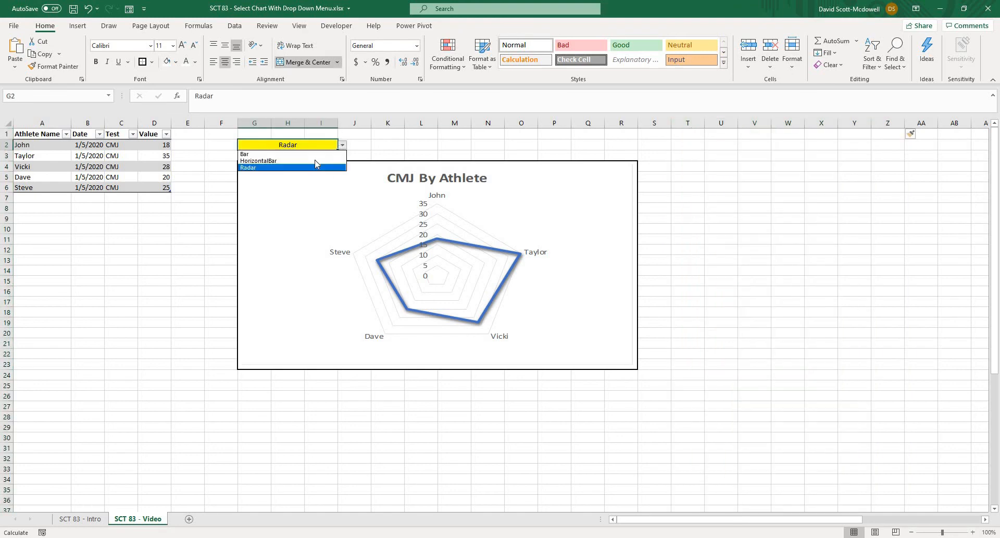
{"action": "left_click", "coordinate": [333, 155]}
{"action": "left_click", "coordinate": [343, 146]}
{"action": "left_click", "coordinate": [313, 155]}
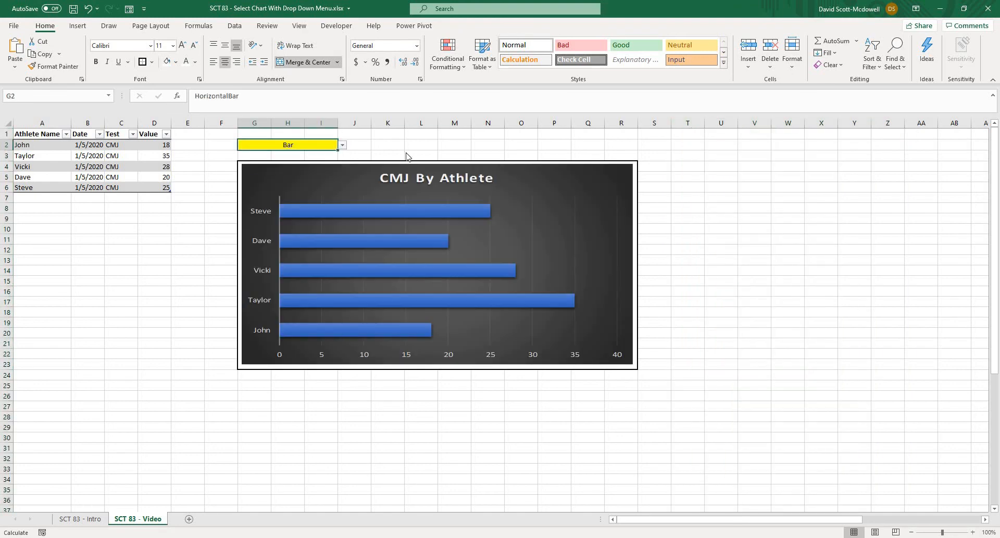
{"action": "left_click", "coordinate": [343, 145]}
{"action": "left_click", "coordinate": [304, 161]}
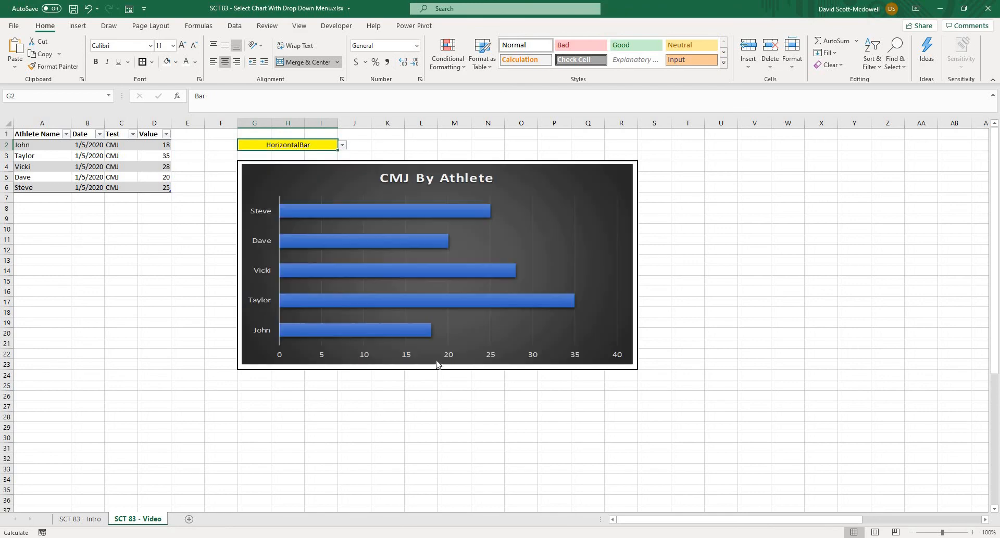